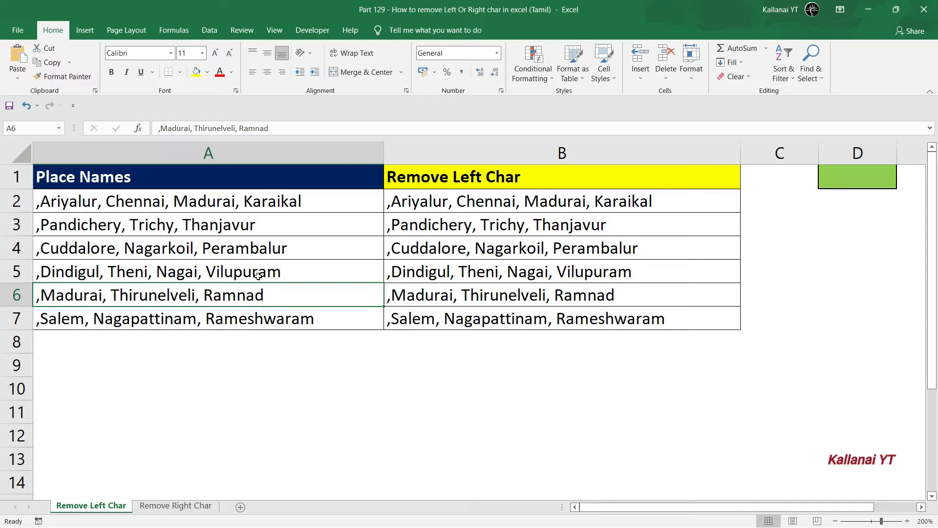
{"action": "left_click", "coordinate": [429, 364]}
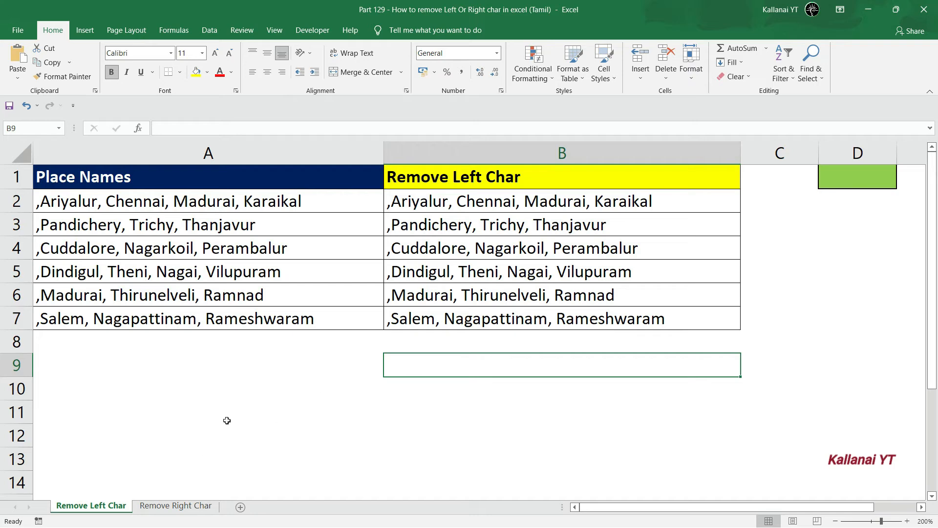
{"action": "left_click", "coordinate": [270, 404]}
{"action": "left_click", "coordinate": [404, 366]}
{"action": "left_click", "coordinate": [342, 404]}
{"action": "left_click", "coordinate": [468, 386]}
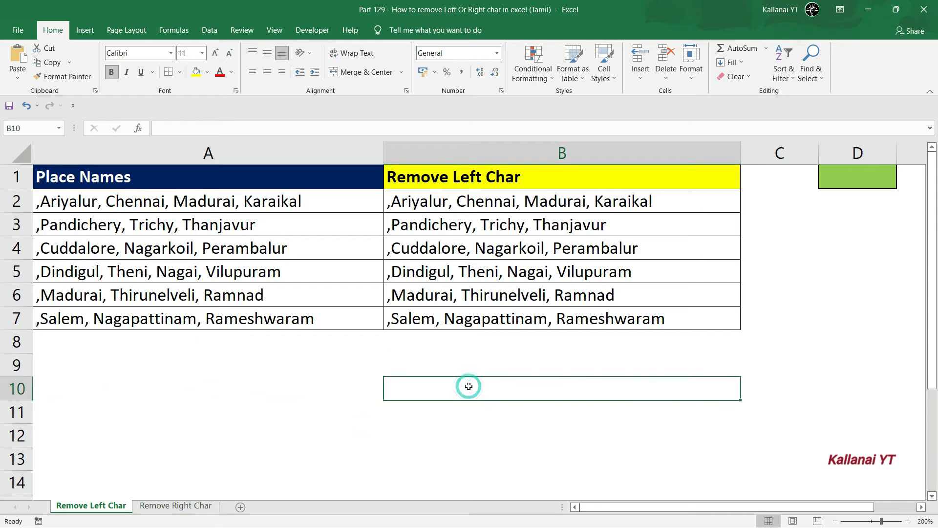
{"action": "left_click", "coordinate": [140, 371]}
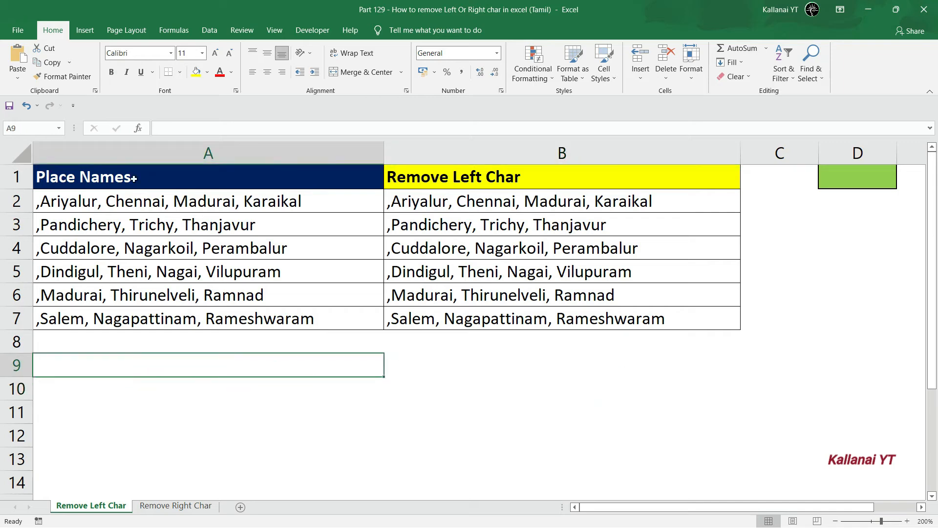
Examine the place names in column A, the Remove Left Char formulas in B2:B7, and the green input cell D1.
{"action": "left_click_drag", "start_coordinate": [133, 178], "coordinate": [127, 318]}
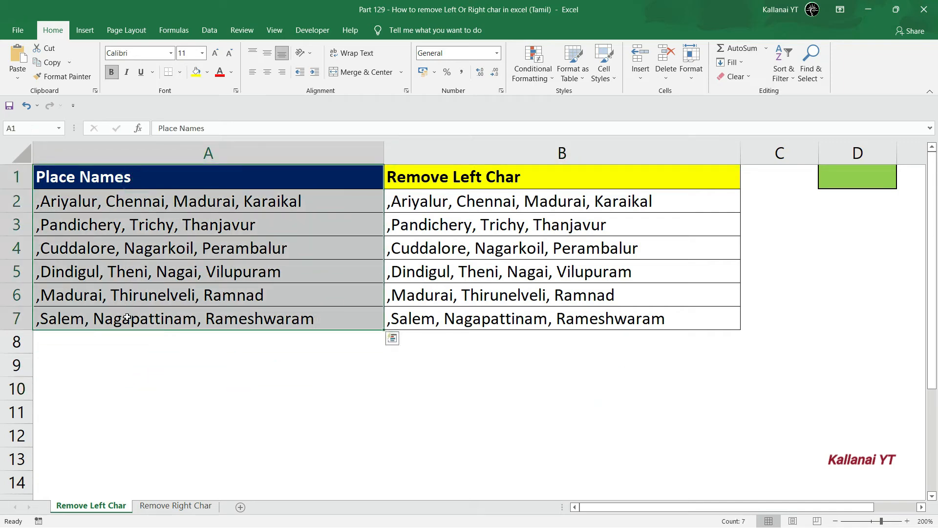
{"action": "left_click", "coordinate": [105, 219]}
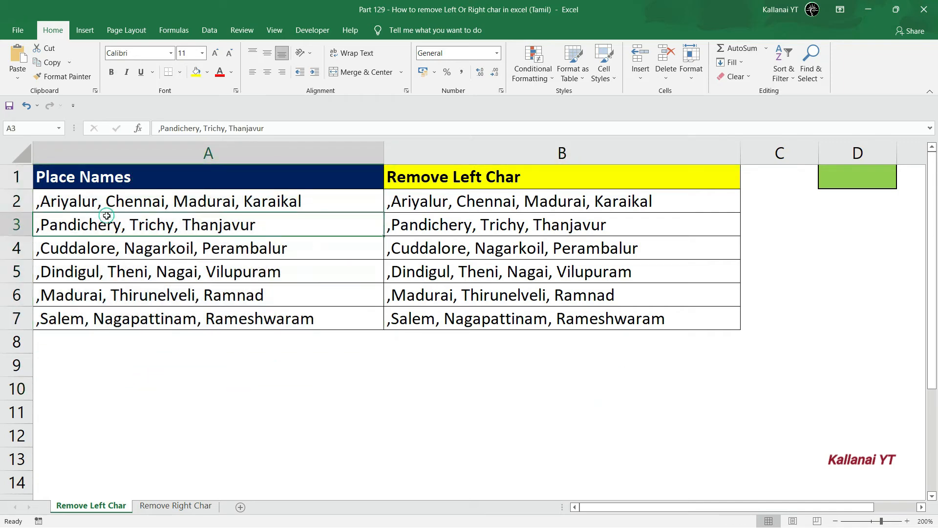
{"action": "left_click", "coordinate": [459, 219]}
{"action": "left_click", "coordinate": [83, 210]}
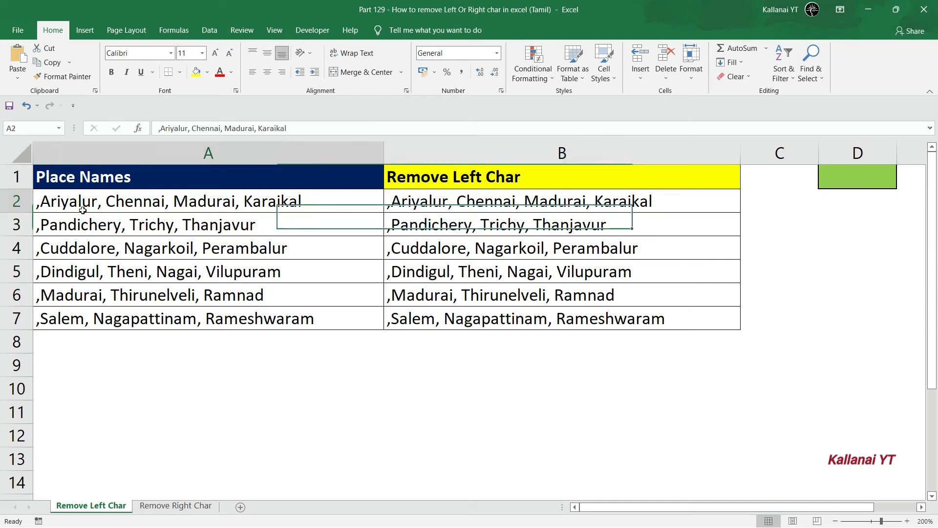
{"action": "left_click", "coordinate": [857, 183]}
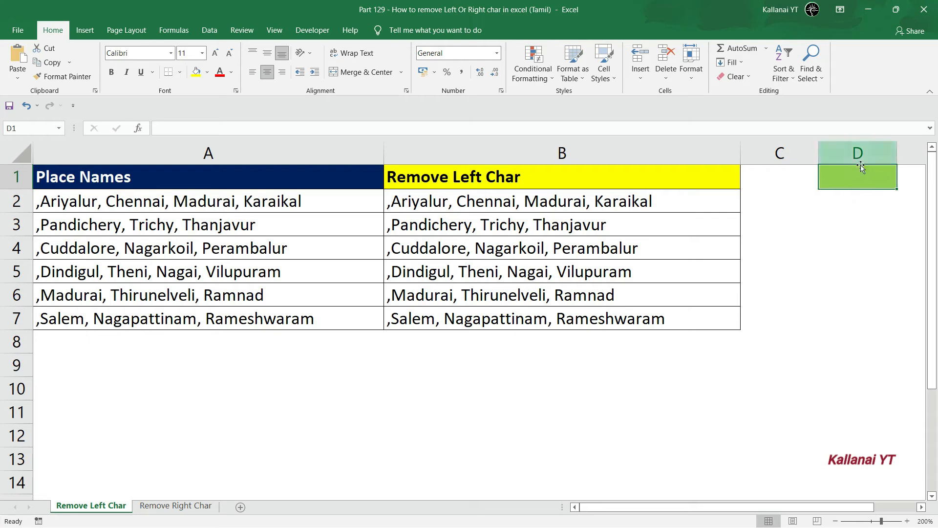
{"action": "left_click", "coordinate": [847, 220]}
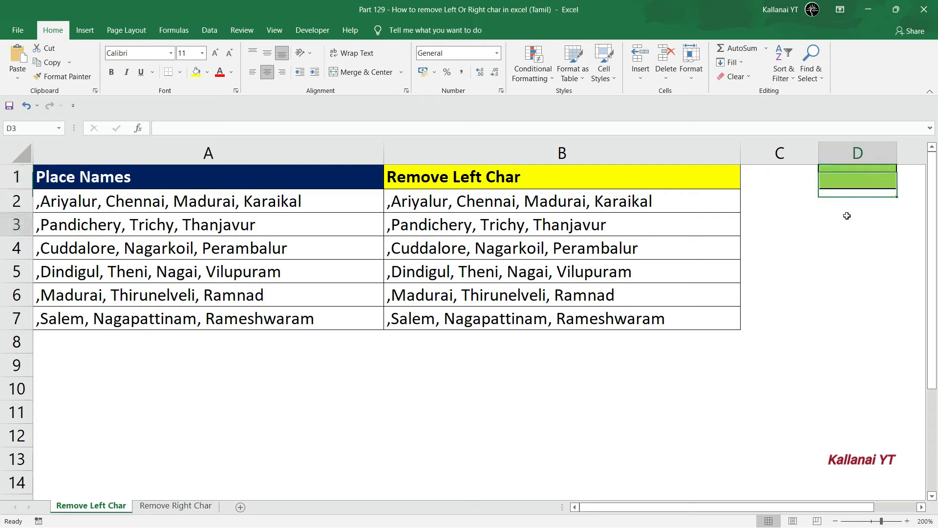
{"action": "left_click", "coordinate": [857, 179]}
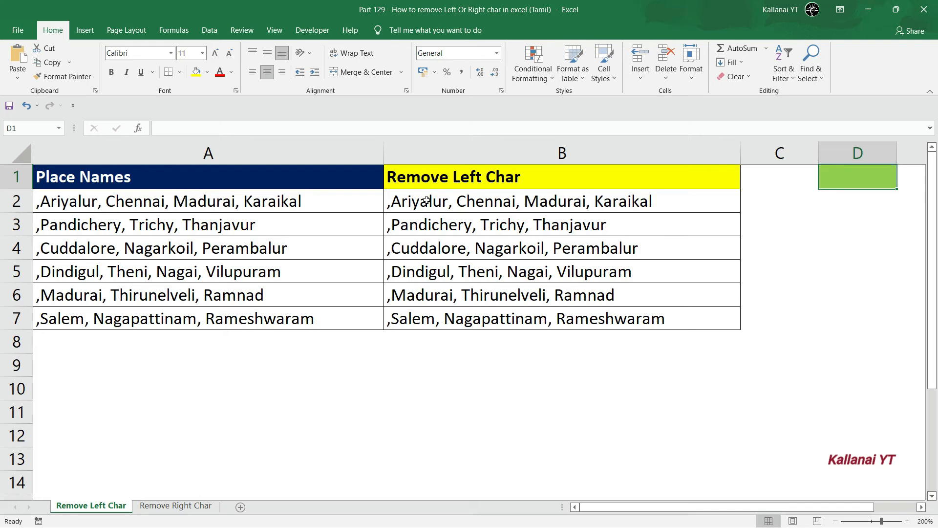
{"action": "left_click_drag", "start_coordinate": [426, 201], "coordinate": [432, 328]}
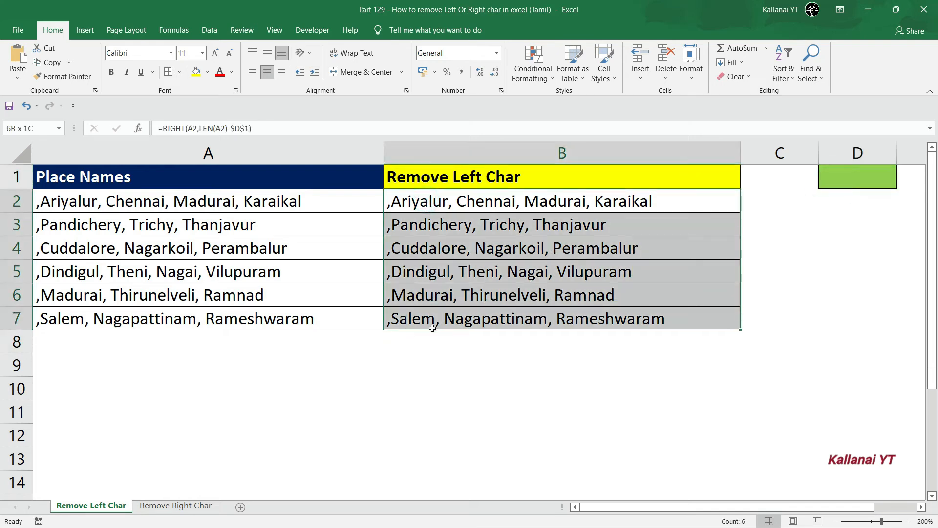
{"action": "left_click", "coordinate": [415, 376]}
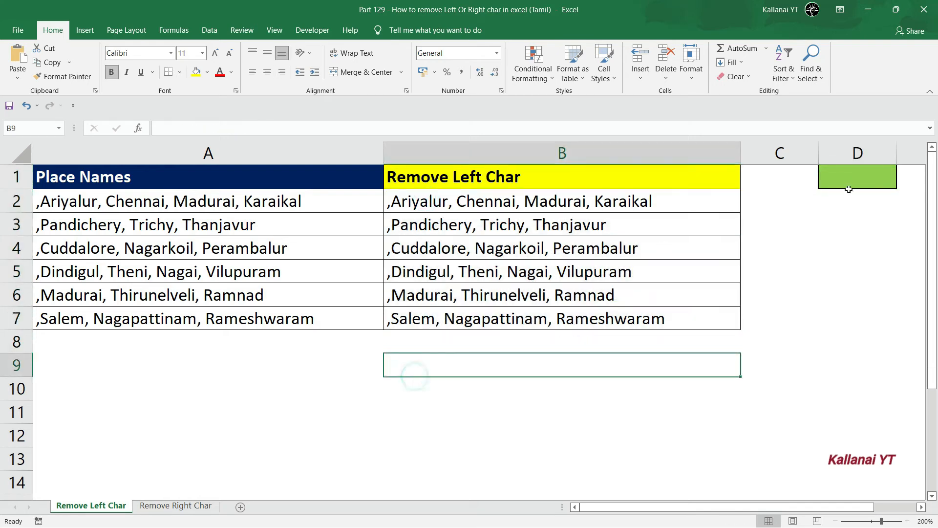
{"action": "left_click", "coordinate": [844, 174]}
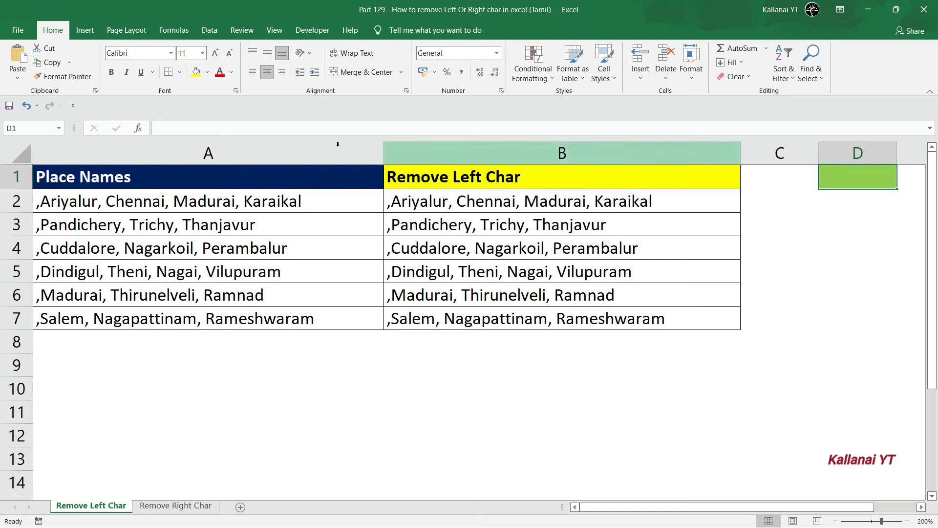
{"action": "left_click", "coordinate": [91, 194]}
{"action": "left_click_drag", "start_coordinate": [91, 220], "coordinate": [104, 316]}
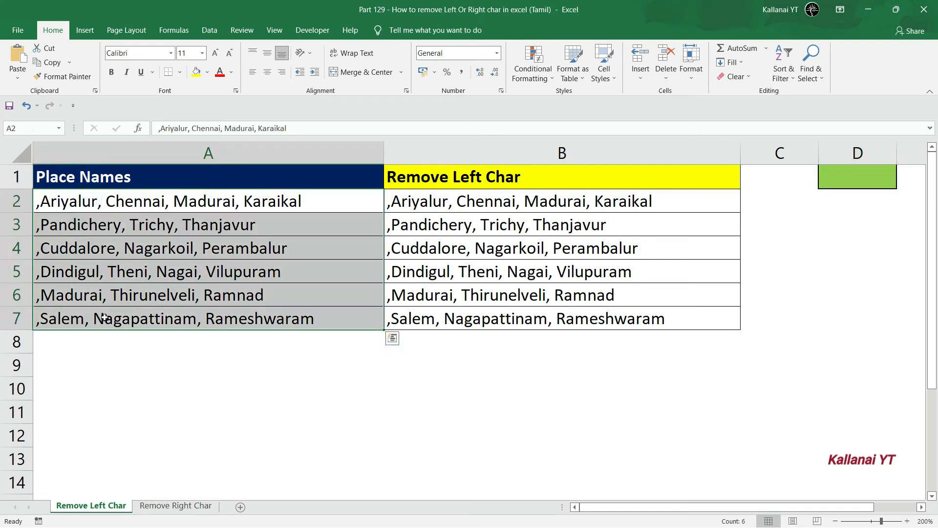
{"action": "left_click", "coordinate": [525, 204]}
{"action": "key", "text": "shift+Down"}
{"action": "key", "text": "shift+Down"}
{"action": "key", "text": "shift+Down"}
{"action": "key", "text": "shift+Down"}
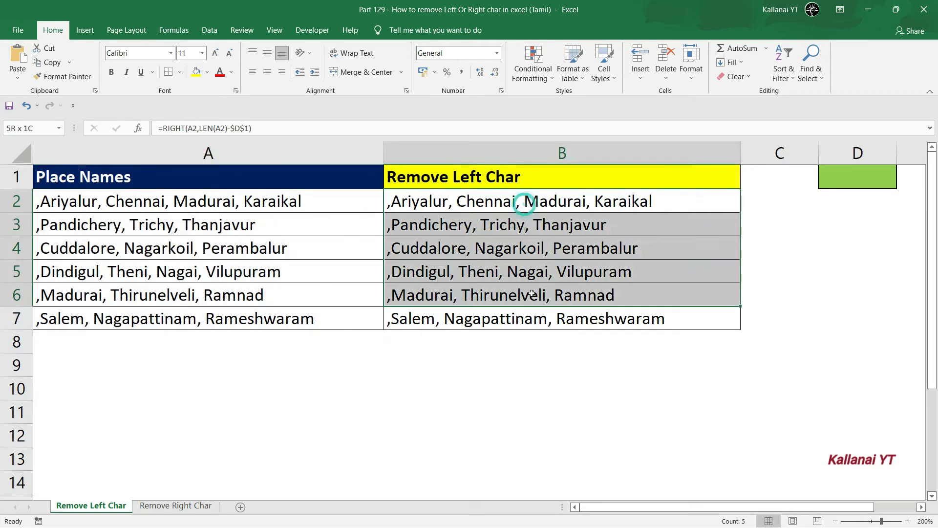
Set the character count in D1 to 1 and review the Remove Left Char results in B2:B7.
{"action": "left_click", "coordinate": [781, 255]}
{"action": "left_click", "coordinate": [853, 180]}
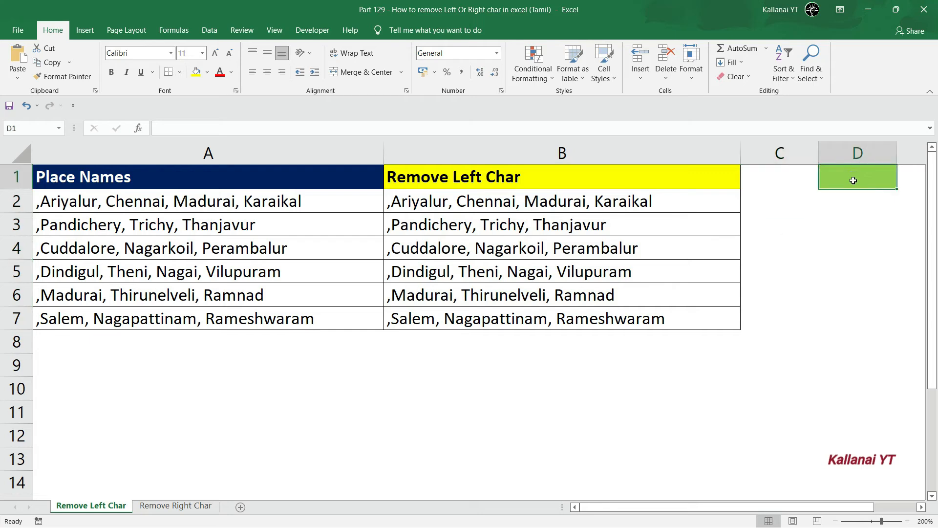
{"action": "type", "text": "1"}
{"action": "key", "text": "Return"}
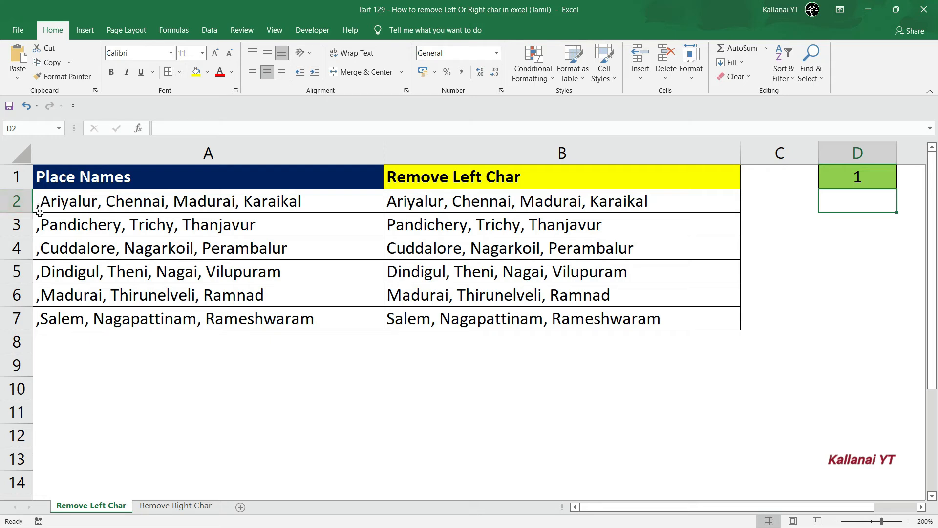
{"action": "left_click_drag", "start_coordinate": [446, 200], "coordinate": [450, 315]}
{"action": "key", "text": "ctrl+v"}
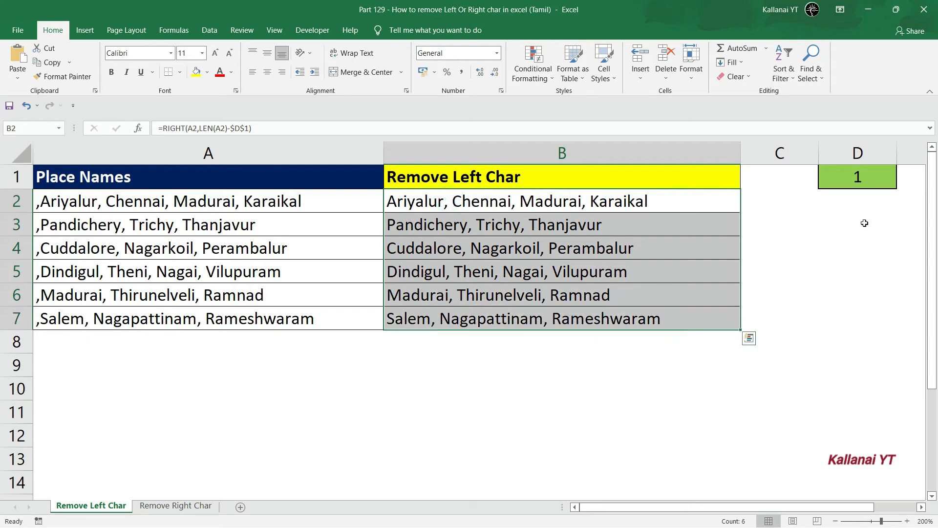
Change the character count in D1 to 2 and check the results in B2:B7.
{"action": "left_click", "coordinate": [866, 171]}
{"action": "type", "text": "2"}
{"action": "key", "text": "Return"}
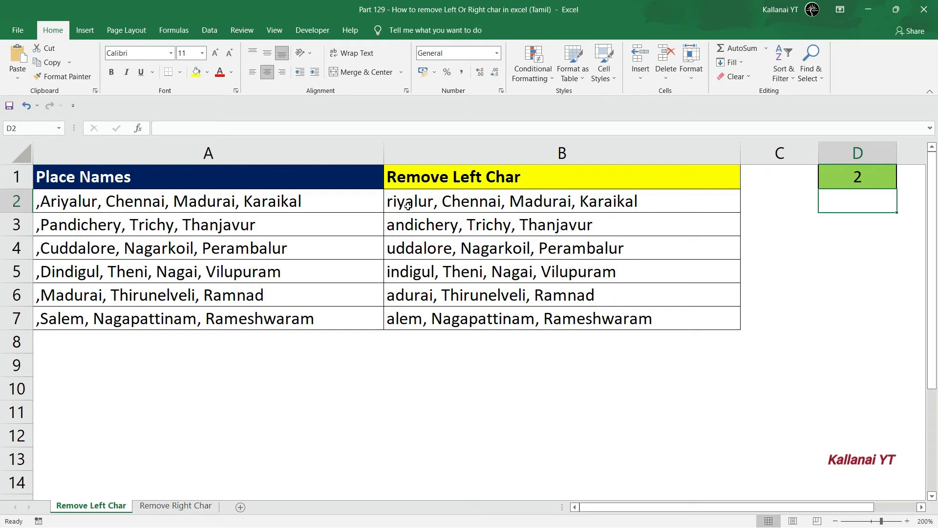
{"action": "left_click_drag", "start_coordinate": [408, 205], "coordinate": [406, 318]}
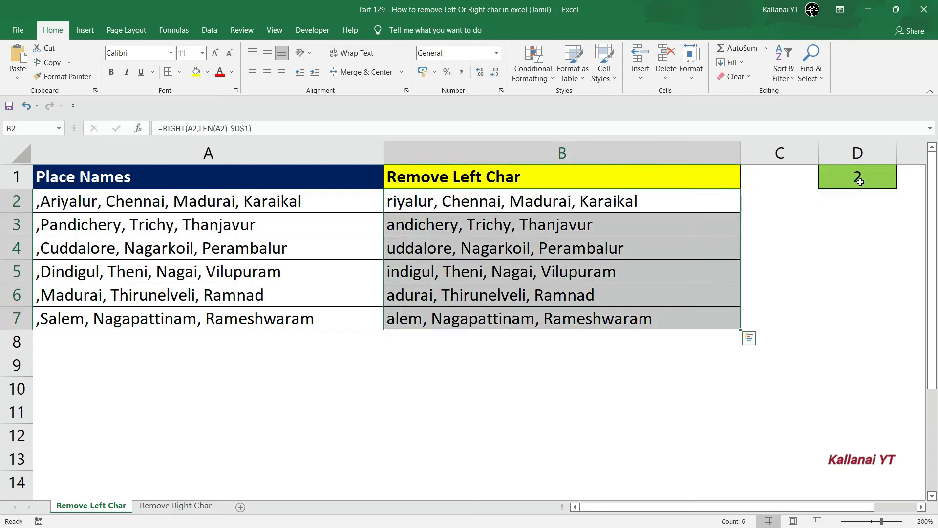
Change the character count in D1 to 10 and compare the original names in A2:A7 with the results in B2:B7.
{"action": "left_click", "coordinate": [860, 179]}
{"action": "type", "text": "10"}
{"action": "key", "text": "Return"}
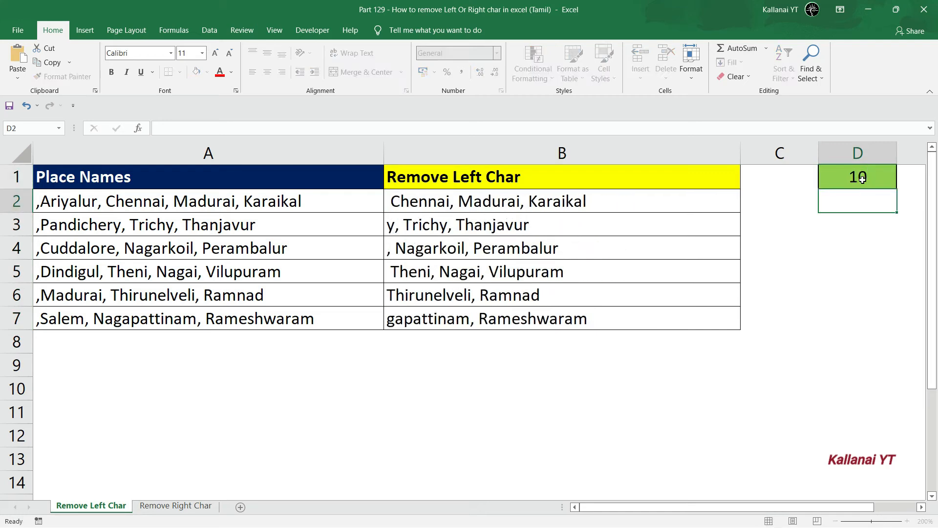
{"action": "left_click_drag", "start_coordinate": [86, 204], "coordinate": [98, 318]}
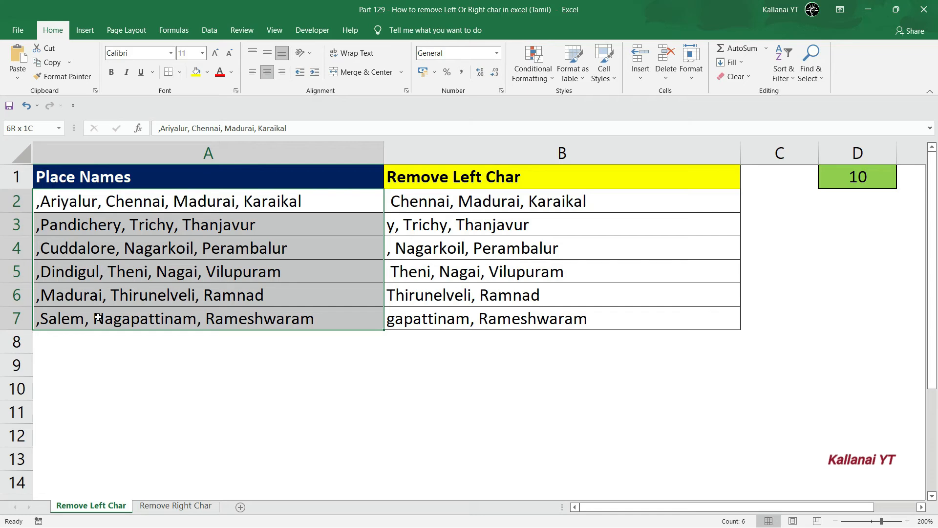
{"action": "left_click_drag", "start_coordinate": [412, 202], "coordinate": [415, 321]}
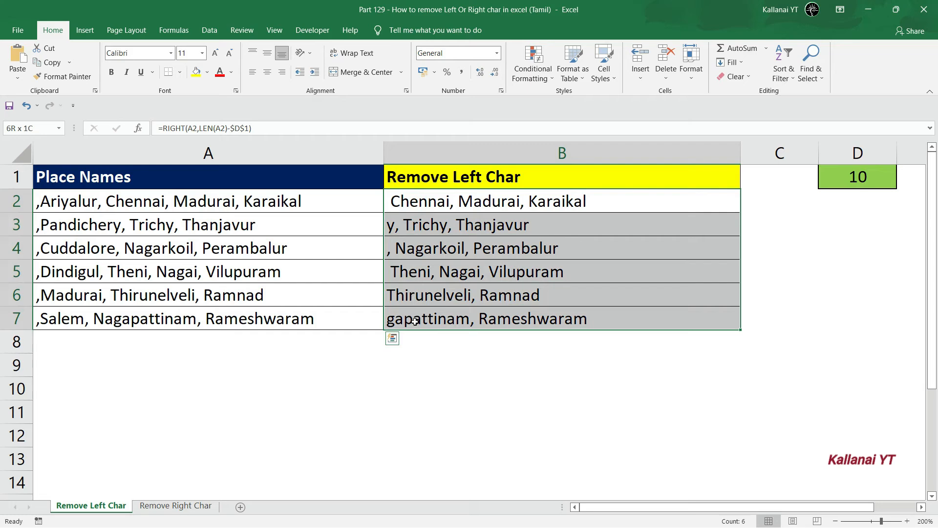
{"action": "left_click", "coordinate": [767, 270]}
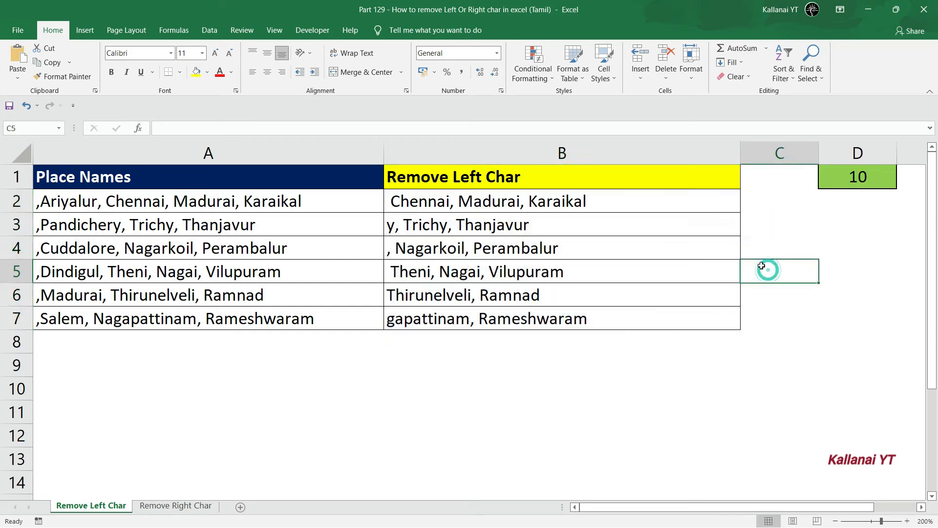
Clear the existing formulas from B2:B7 in the Remove Left Char column.
{"action": "left_click", "coordinate": [865, 180]}
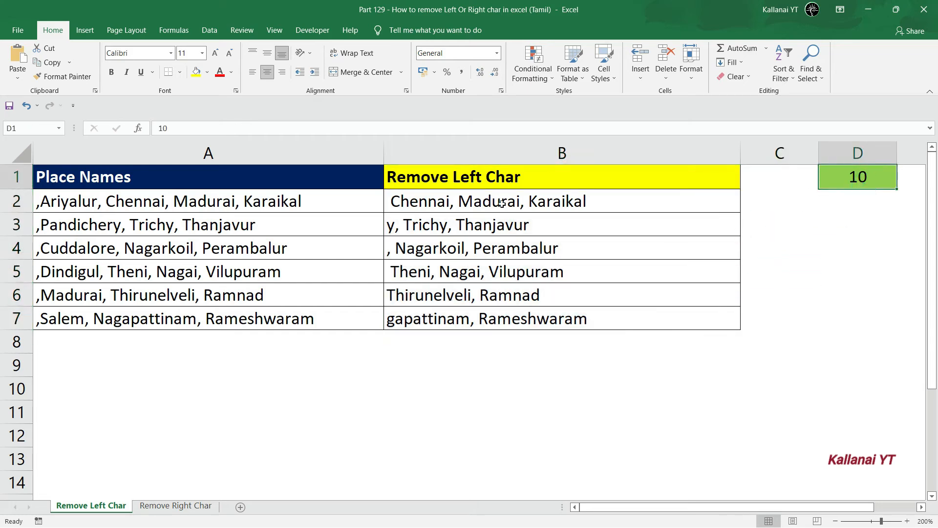
{"action": "left_click_drag", "start_coordinate": [501, 203], "coordinate": [502, 312]}
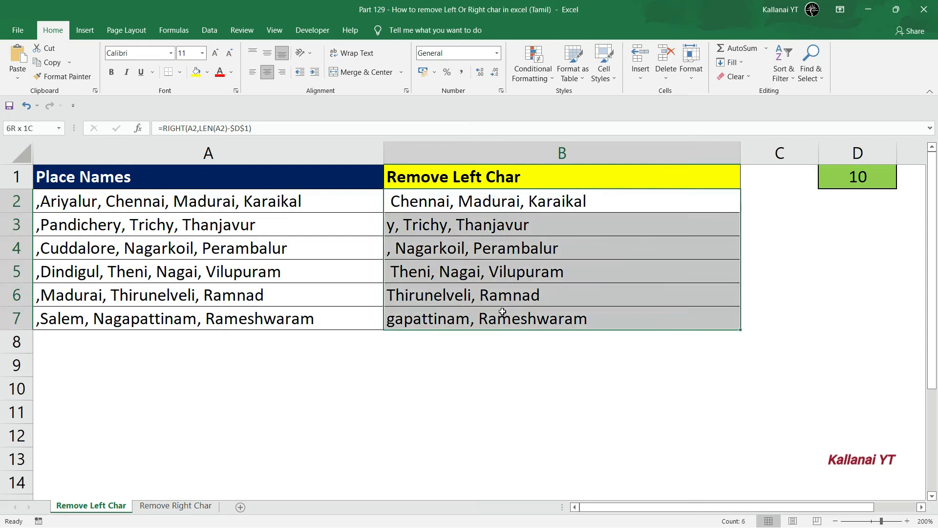
{"action": "key", "text": "Delete"}
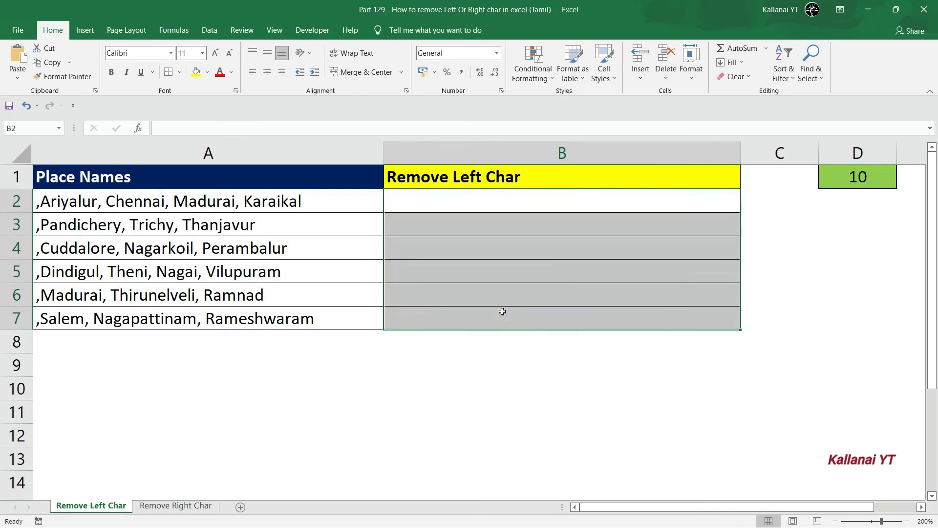
Set the number of characters to remove in D1 to 1.
{"action": "left_click", "coordinate": [858, 178]}
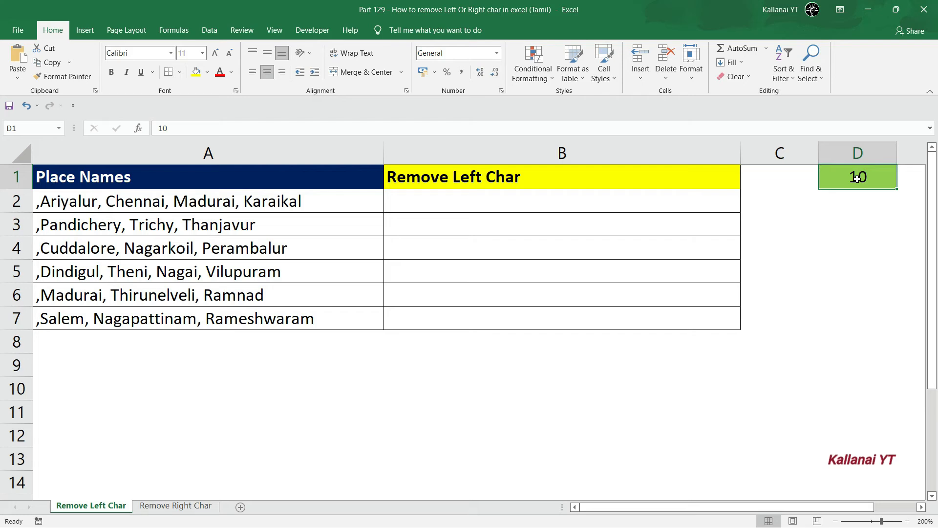
{"action": "type", "text": "1"}
{"action": "key", "text": "Return"}
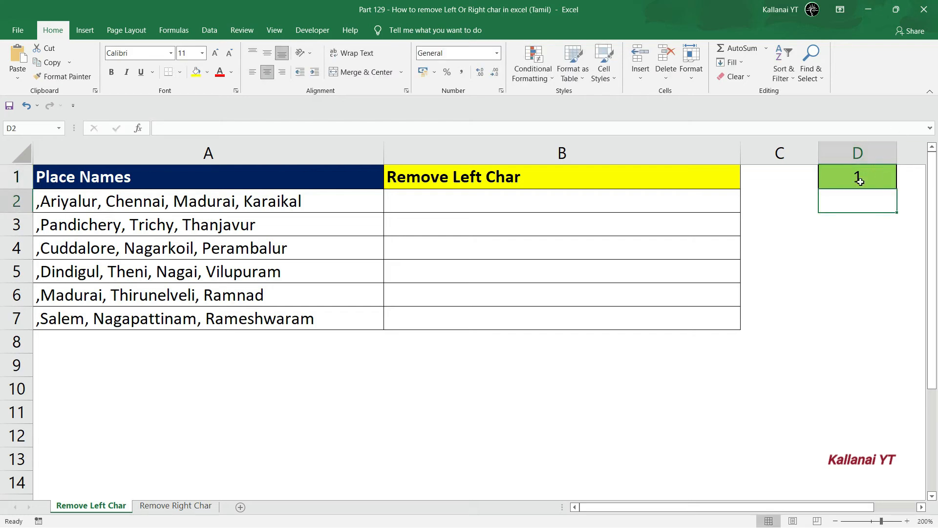
{"action": "left_click", "coordinate": [852, 221]}
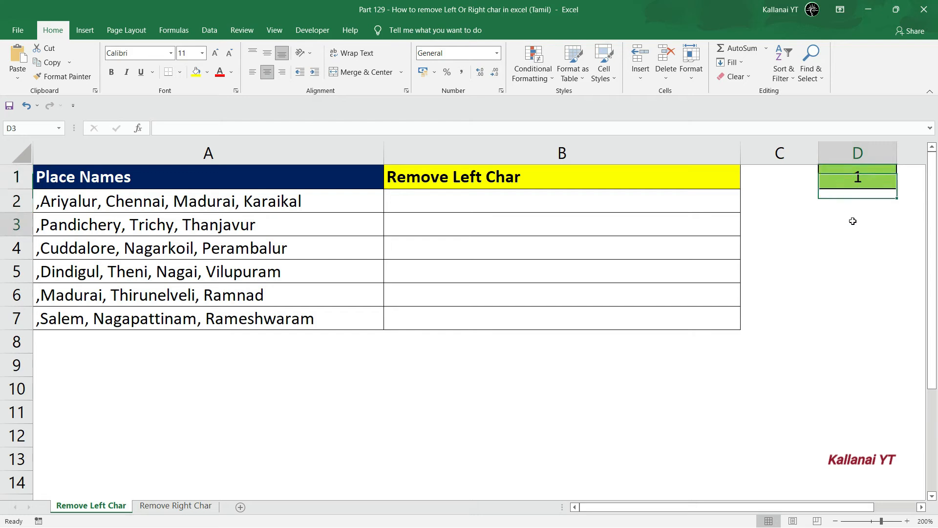
{"action": "left_click", "coordinate": [867, 173]}
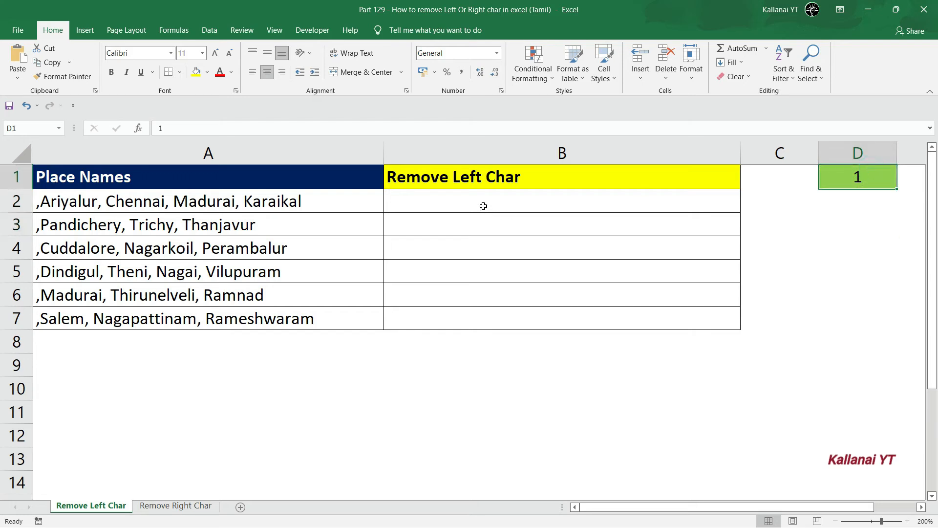
{"action": "left_click", "coordinate": [521, 193]}
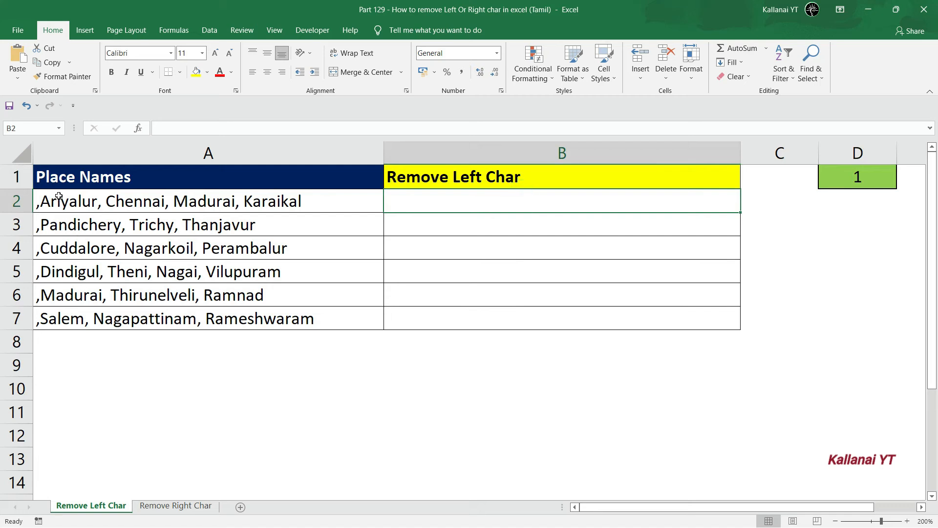
{"action": "left_click_drag", "start_coordinate": [58, 196], "coordinate": [78, 318]}
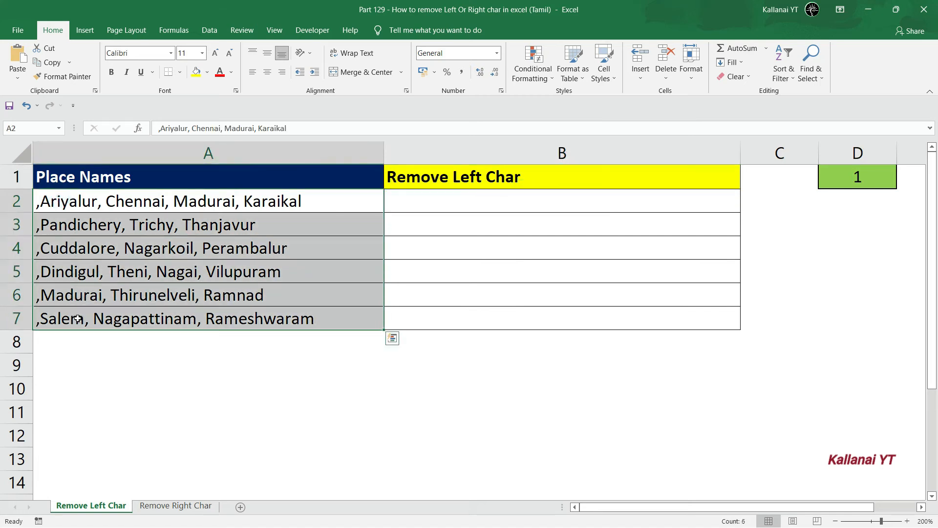
{"action": "left_click", "coordinate": [422, 209]}
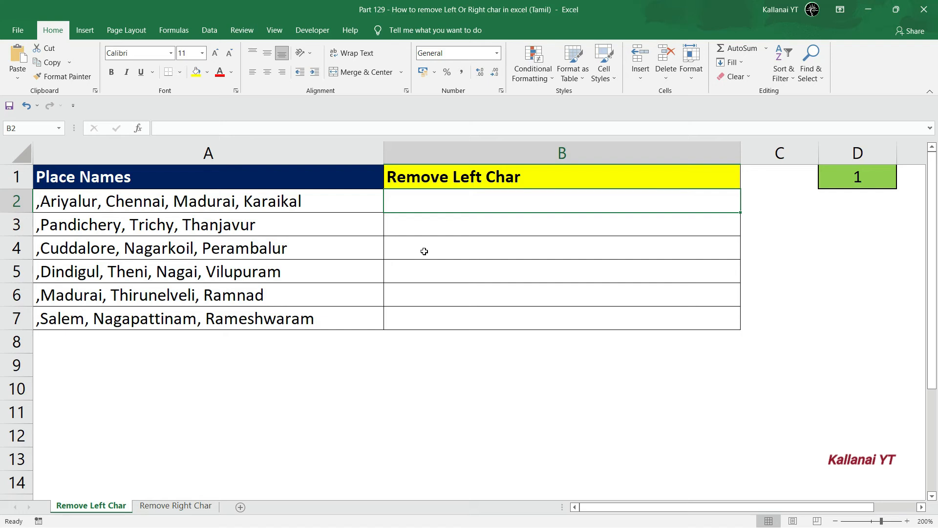
{"action": "key", "text": "Right"}
{"action": "key", "text": "Left"}
{"action": "type", "text": "=right"}
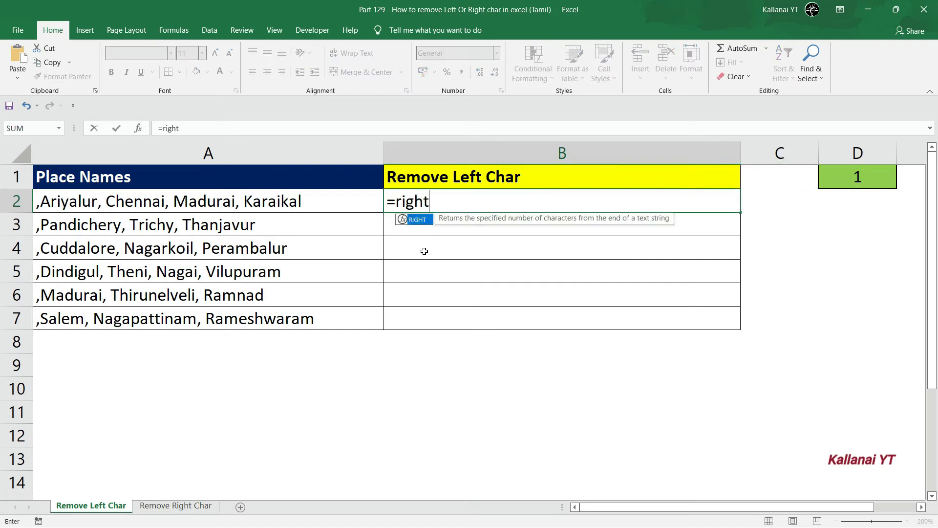
{"action": "key", "text": "Escape"}
{"action": "key", "text": "Escape"}
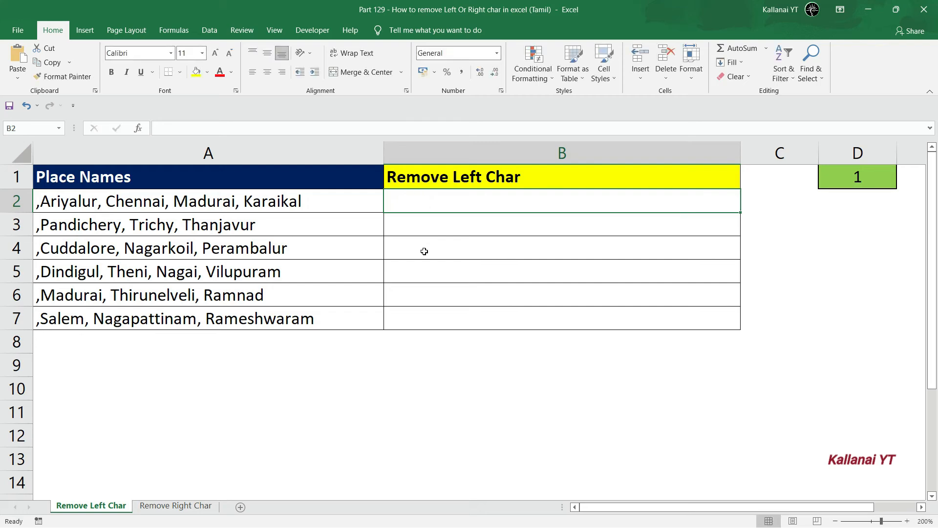
Enter =LEN(A2) in B2 to count the characters of the first place name, and centre the result.
{"action": "type", "text": "=len"}
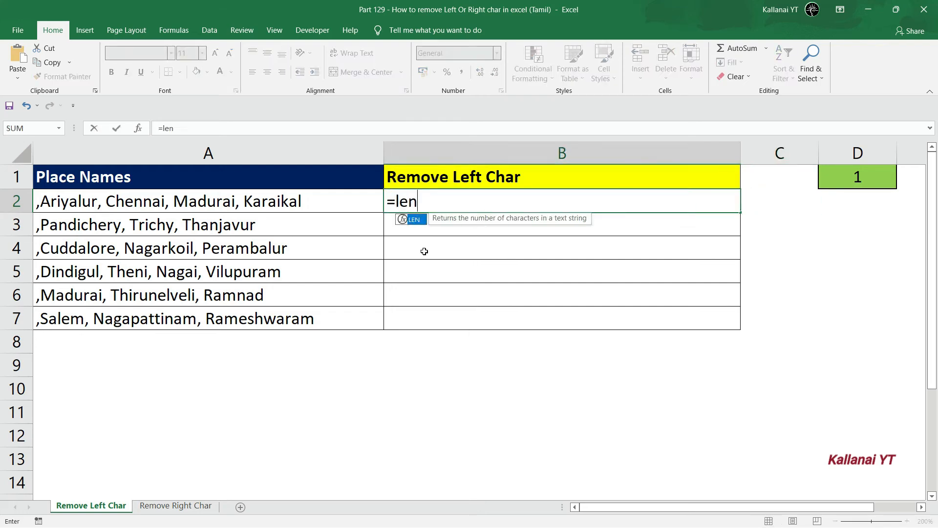
{"action": "key", "text": "Tab"}
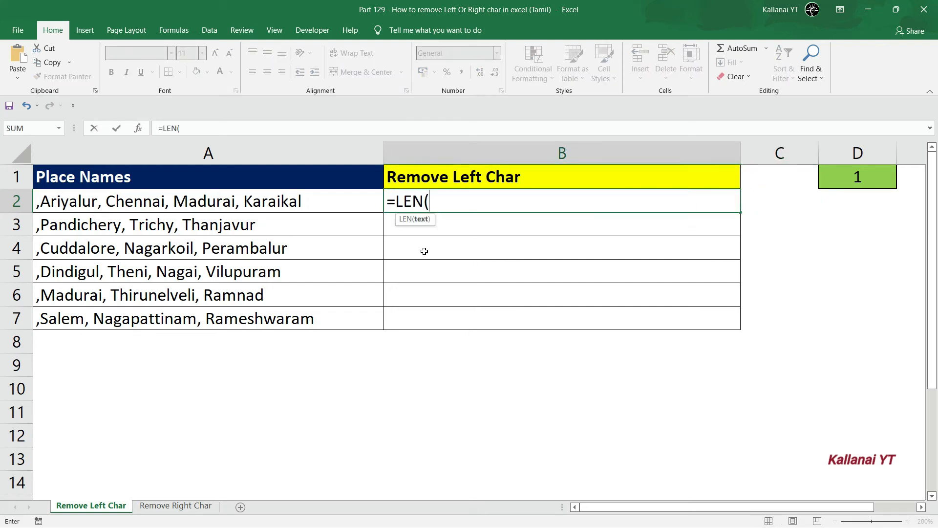
{"action": "key", "text": "Left"}
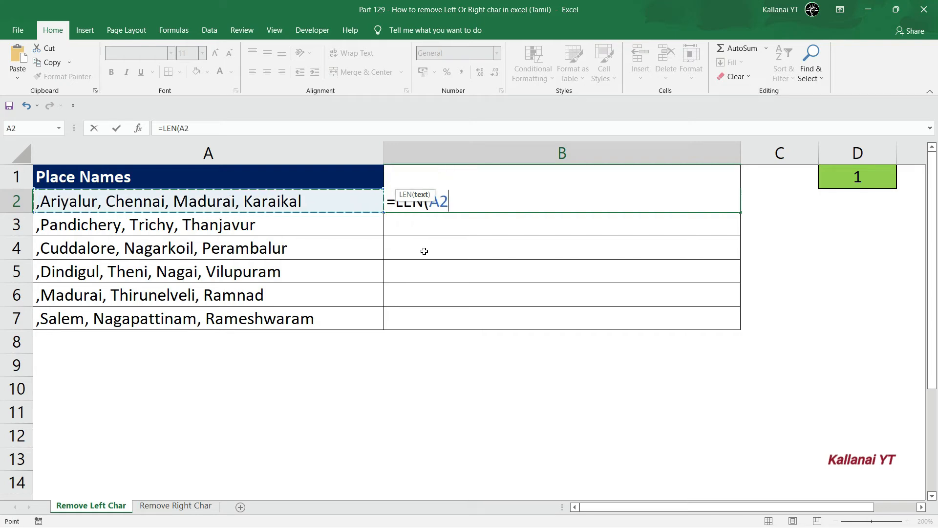
{"action": "type", "text": ")"}
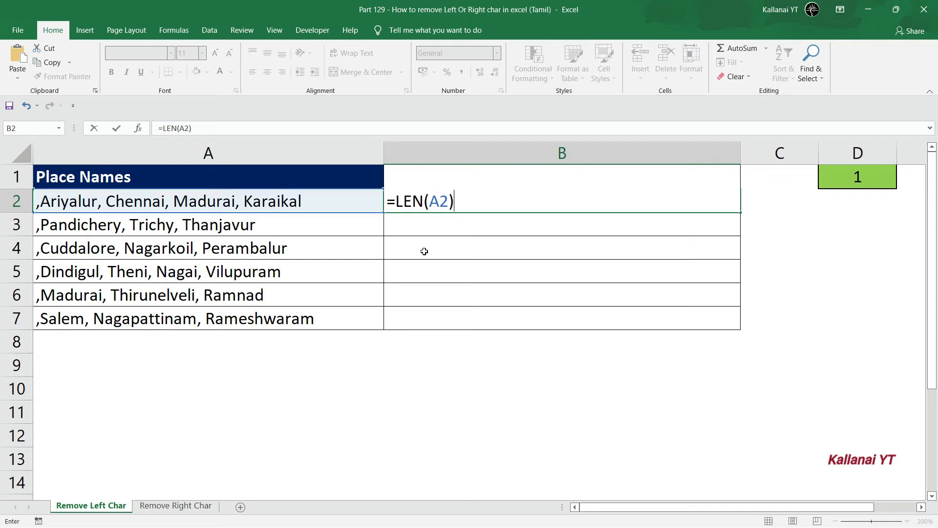
{"action": "key", "text": "Return"}
{"action": "key", "text": "Up"}
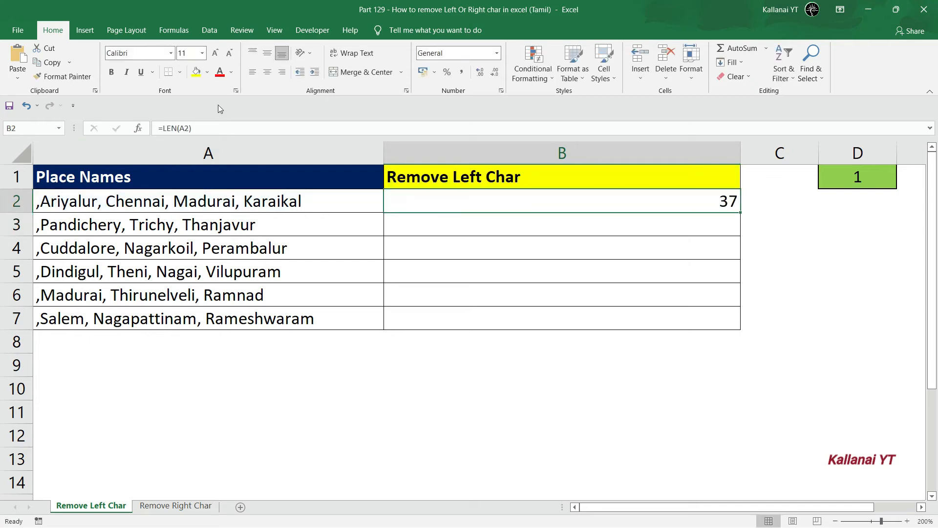
{"action": "left_click", "coordinate": [267, 72]}
{"action": "left_click", "coordinate": [59, 205]}
Extend the B2 formula to =LEN(A2)-$D$1 so it subtracts the absolute reference to the character count.
{"action": "double_click", "coordinate": [482, 203]}
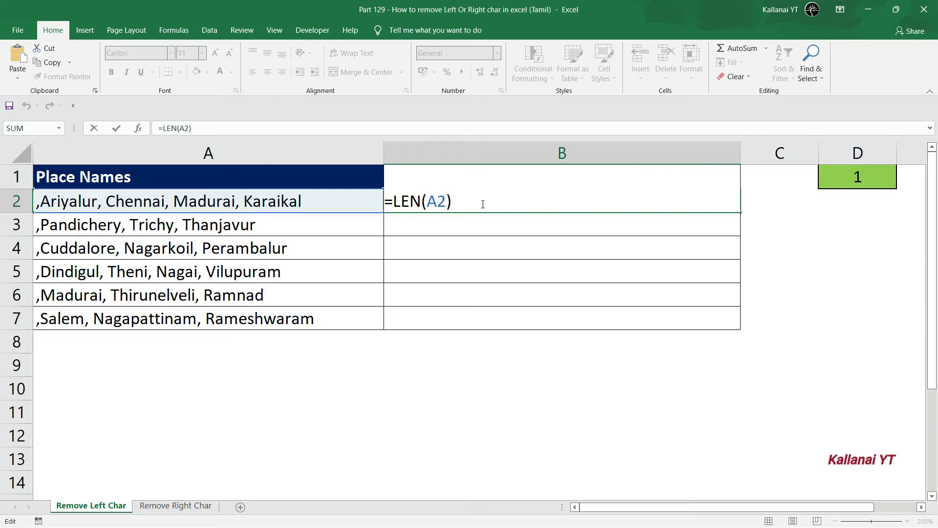
{"action": "type", "text": "-"}
{"action": "left_click", "coordinate": [859, 178]}
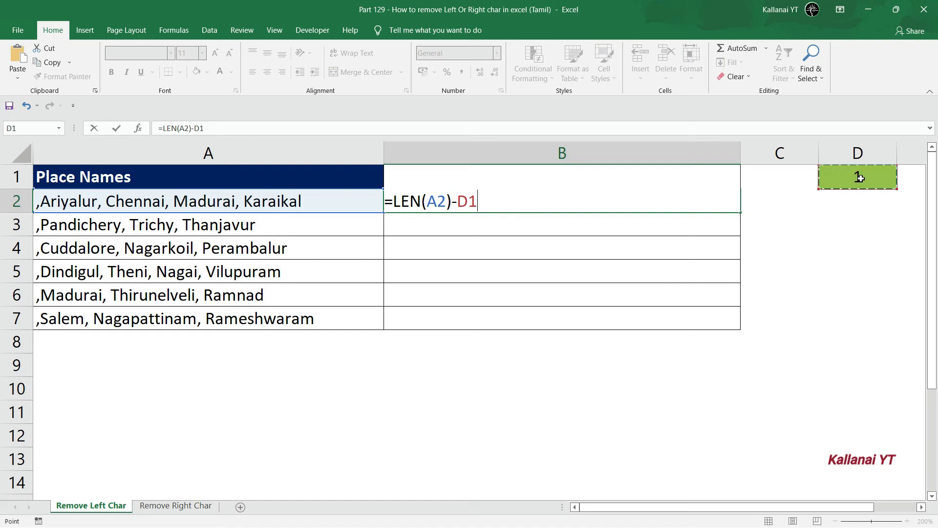
{"action": "key", "text": "F4"}
{"action": "key", "text": "Return"}
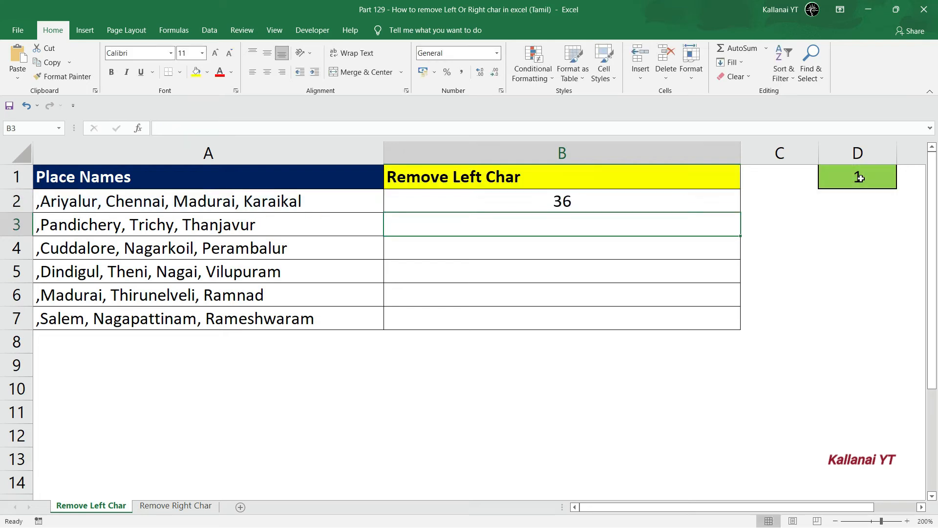
{"action": "key", "text": "Up"}
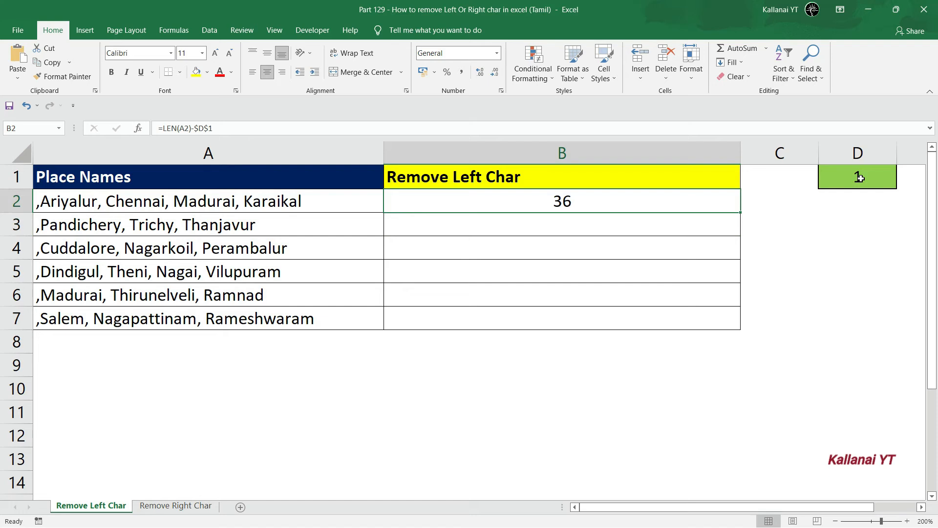
Test the length formula in B2 with 2, 3 and 10 in D1, and set D1 back to 1.
{"action": "left_click", "coordinate": [861, 183]}
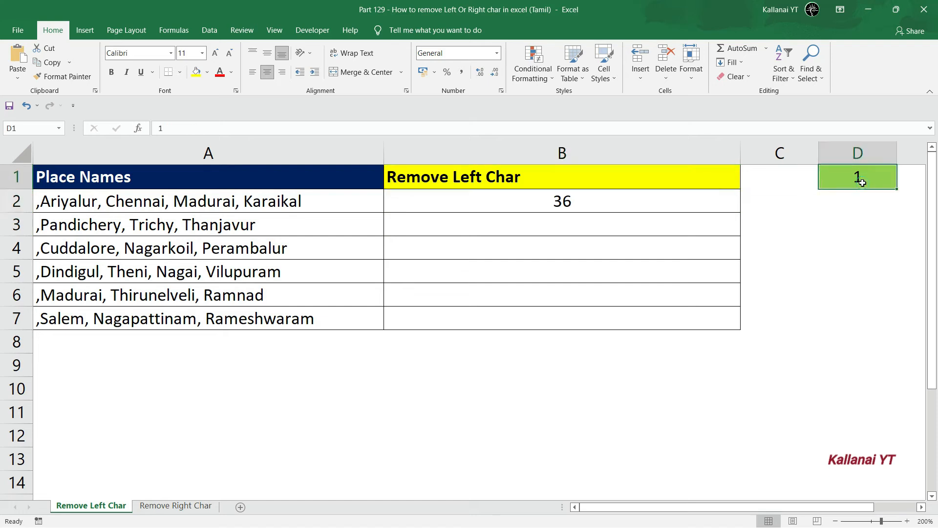
{"action": "type", "text": "2"}
{"action": "key", "text": "Return"}
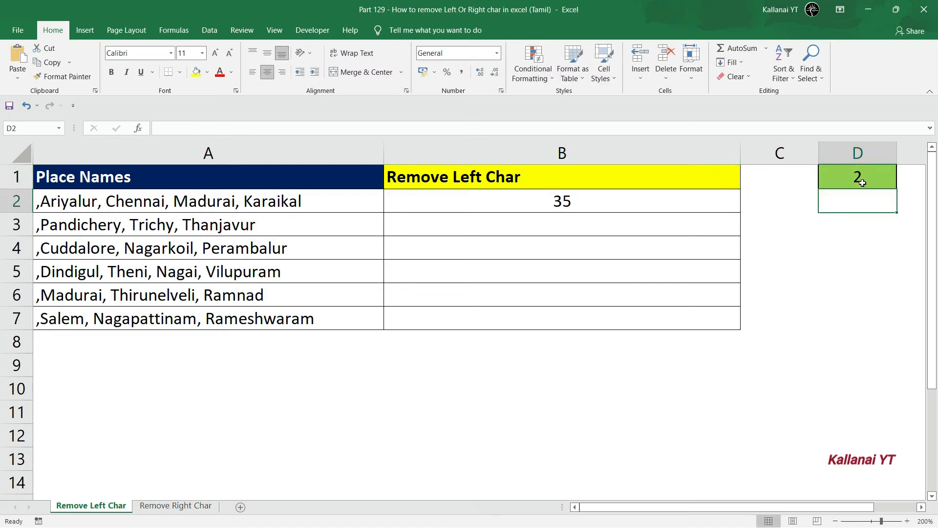
{"action": "left_click", "coordinate": [861, 182]}
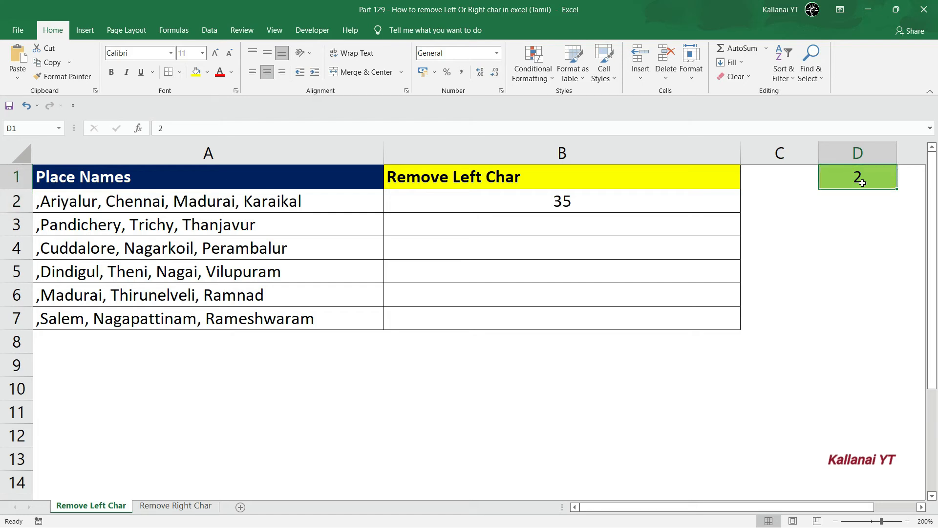
{"action": "type", "text": "3"}
{"action": "key", "text": "Return"}
{"action": "left_click", "coordinate": [861, 182]}
{"action": "type", "text": "10"}
{"action": "key", "text": "Return"}
{"action": "left_click", "coordinate": [862, 183]}
{"action": "type", "text": "1"}
{"action": "key", "text": "Return"}
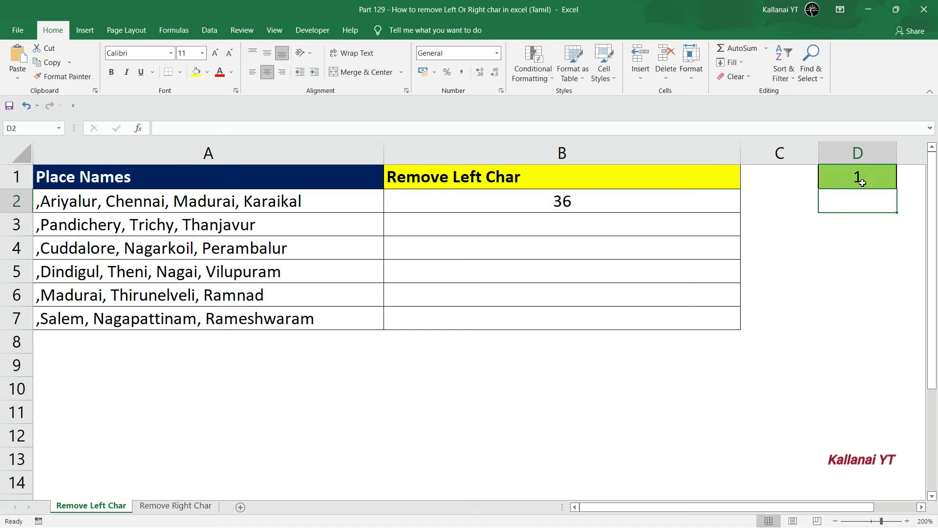
Wrap the length calculation in B2 in a RIGHT function, making the formula =RIGHT(A2,LEN(A2)-$D$1).
{"action": "left_click", "coordinate": [558, 202]}
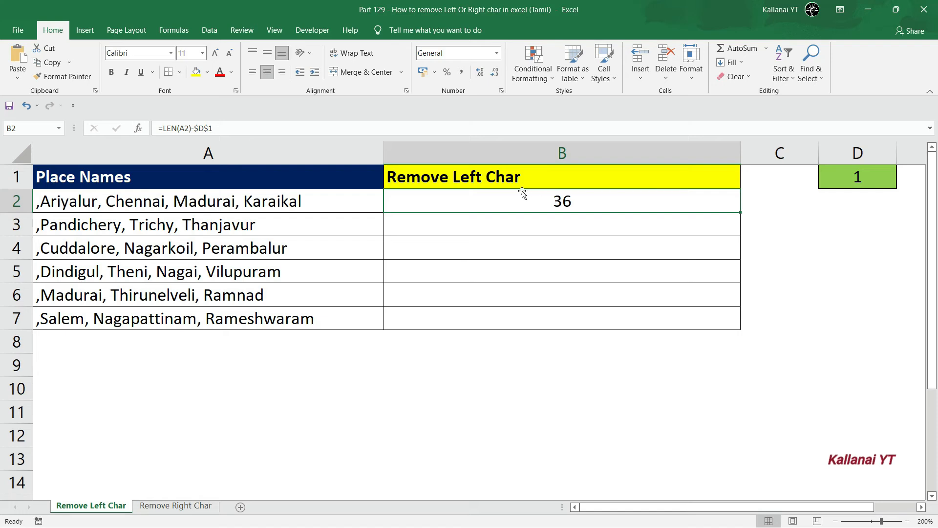
{"action": "double_click", "coordinate": [534, 204]}
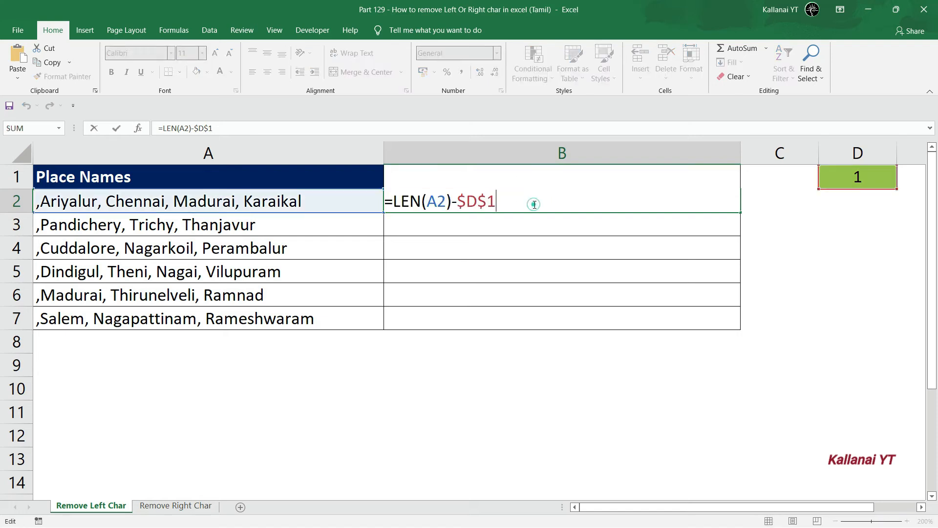
{"action": "left_click", "coordinate": [394, 202]}
{"action": "type", "text": "right"}
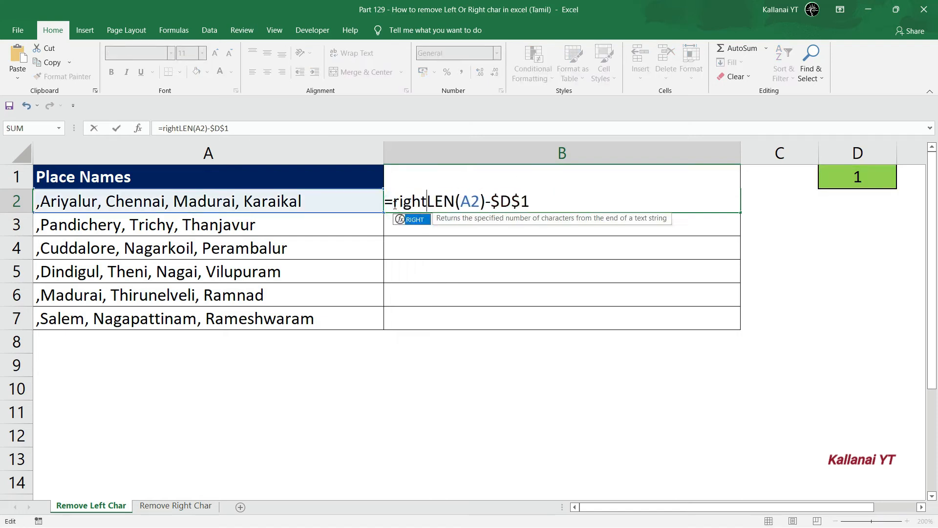
{"action": "key", "text": "Tab"}
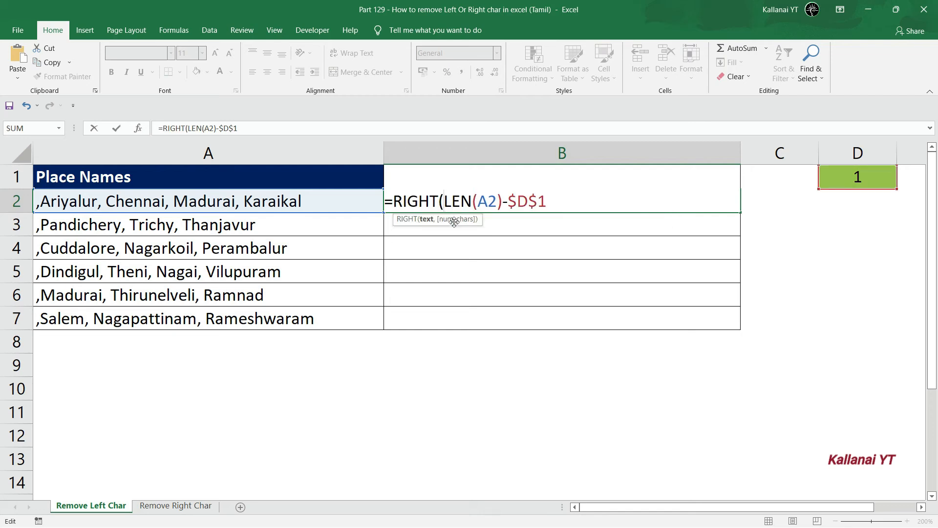
{"action": "left_click", "coordinate": [184, 201]}
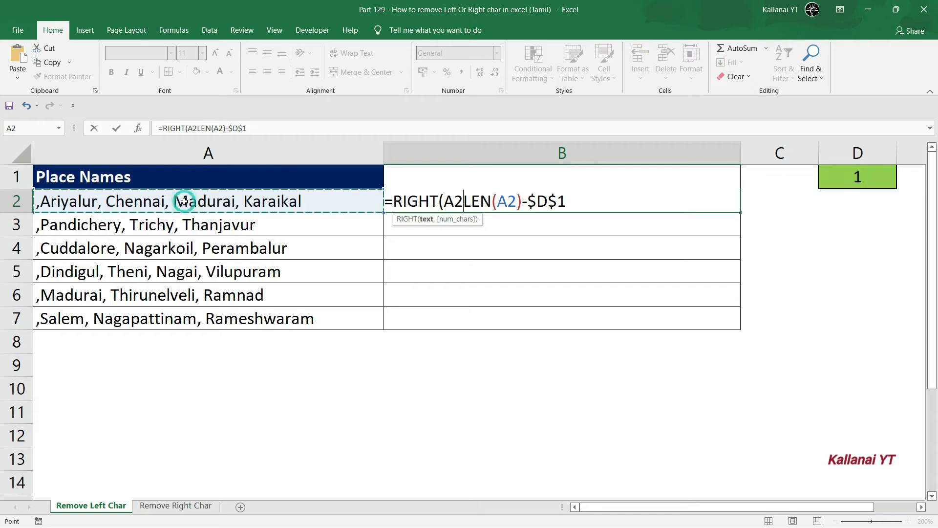
{"action": "type", "text": ","}
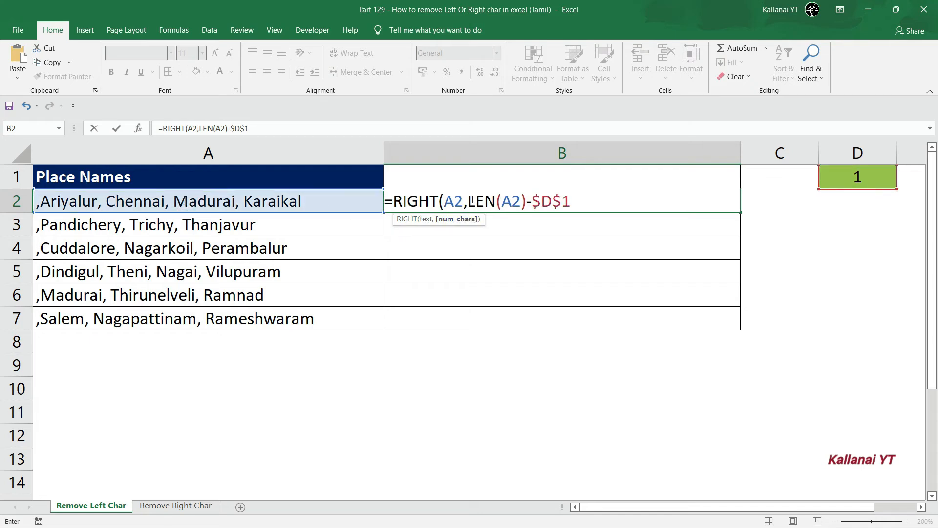
{"action": "left_click_drag", "start_coordinate": [469, 201], "coordinate": [619, 209]}
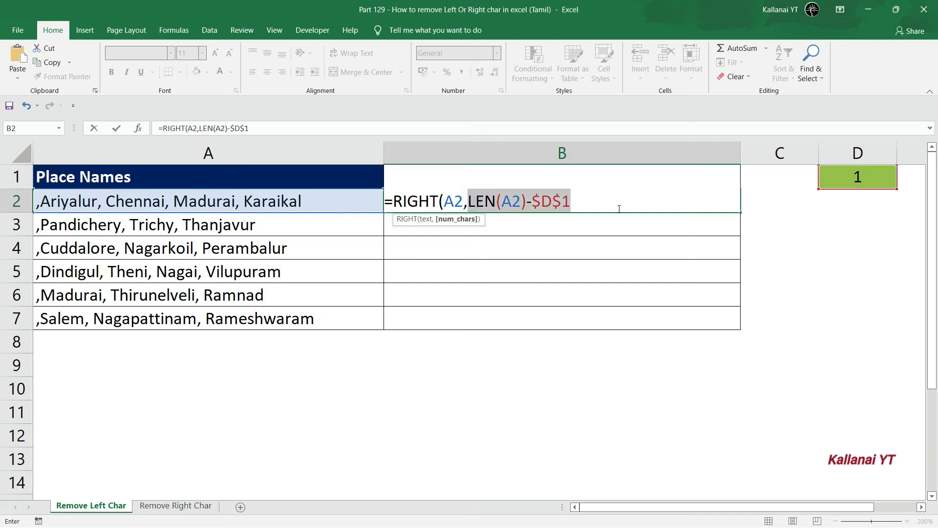
{"action": "left_click", "coordinate": [578, 203]}
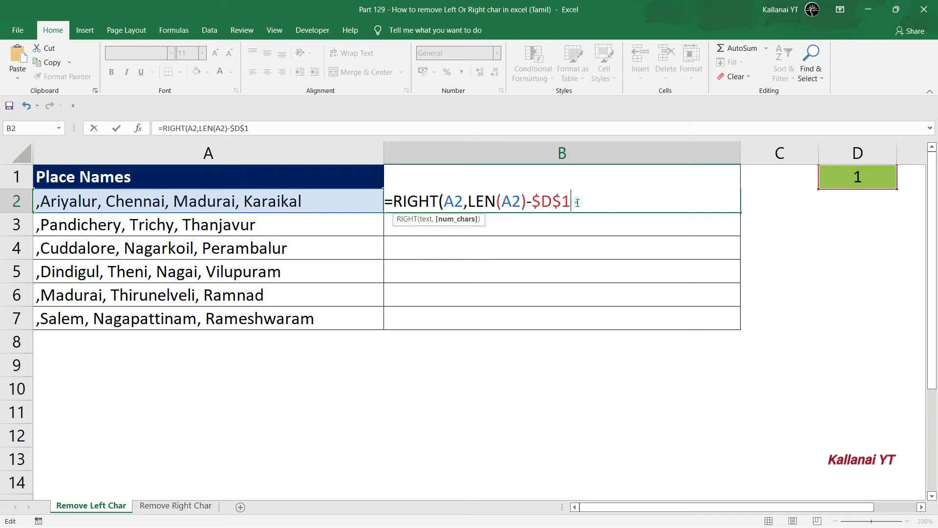
{"action": "type", "text": ")"}
{"action": "key", "text": "Return"}
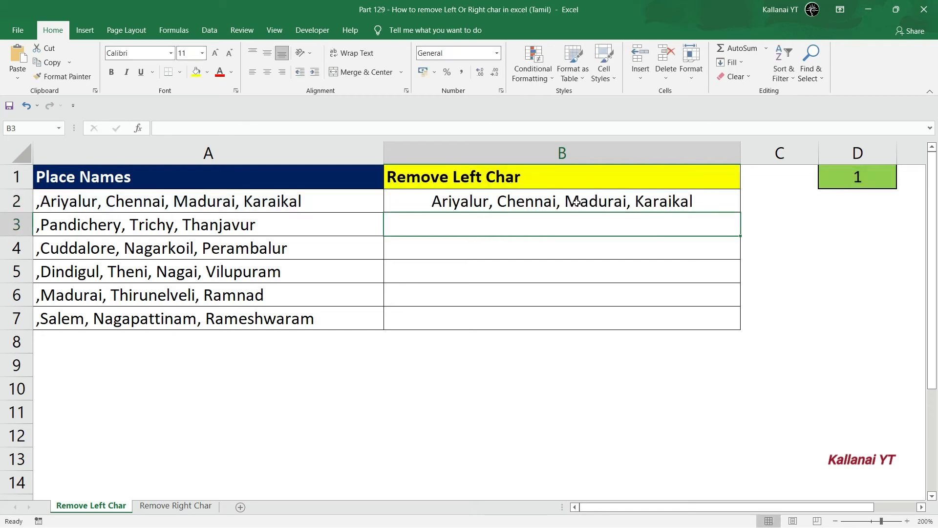
Left-align B2 and fill its formula down through B7.
{"action": "left_click", "coordinate": [686, 199]}
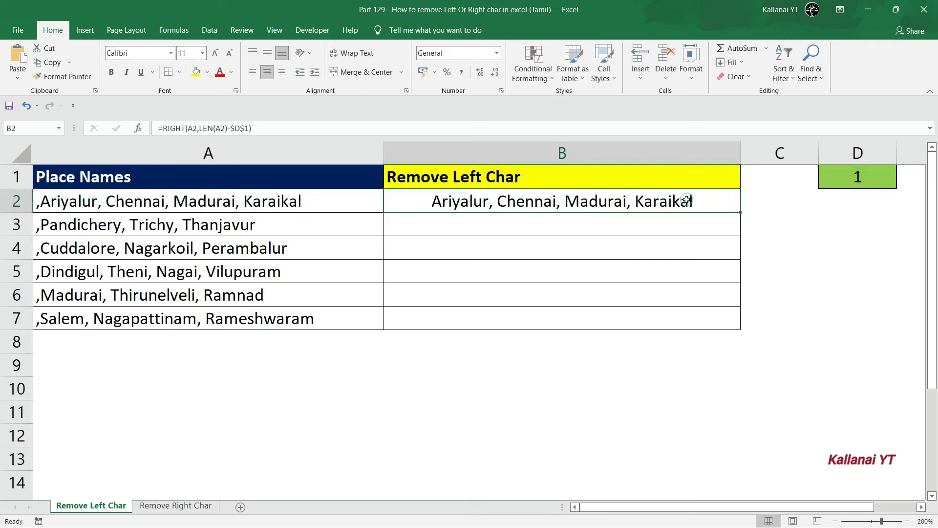
{"action": "left_click", "coordinate": [254, 74]}
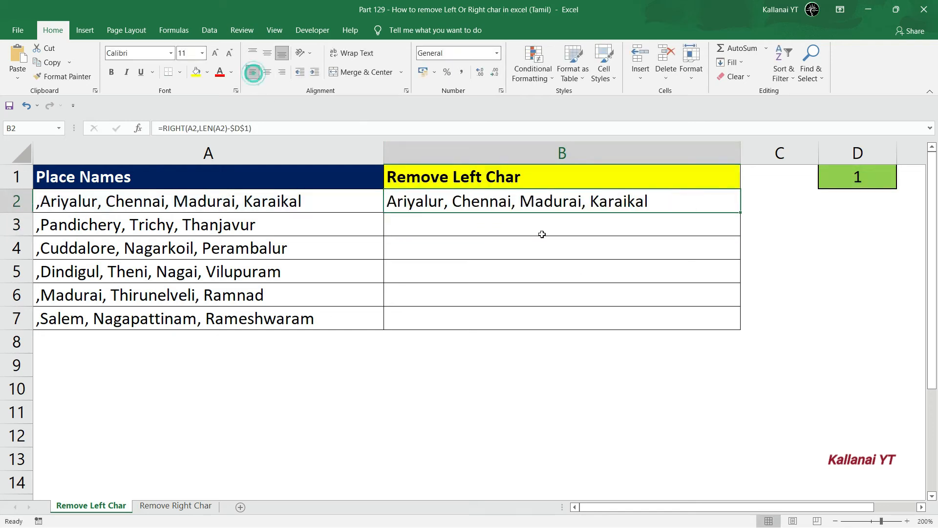
{"action": "double_click", "coordinate": [739, 211]}
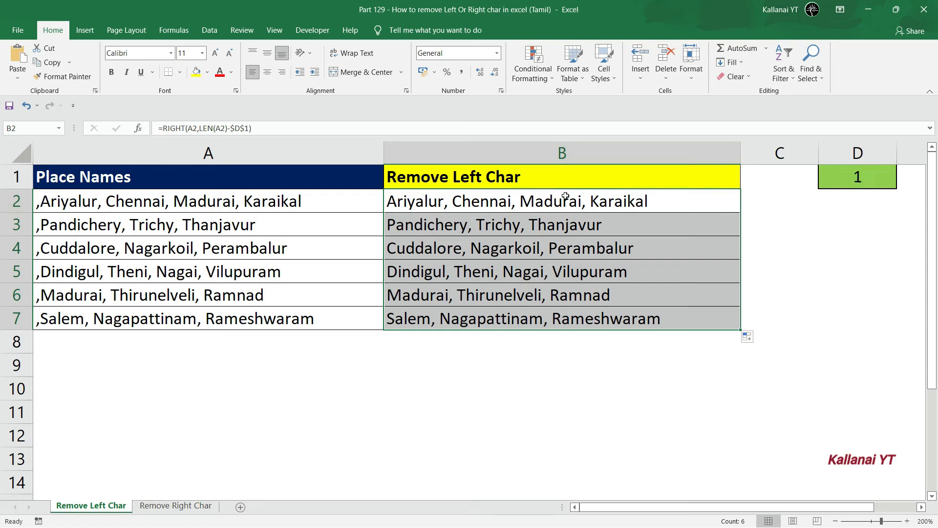
Change the character count in D1 to 2 and compare the names in A2:A7 with the results in B2:B7.
{"action": "left_click", "coordinate": [871, 182]}
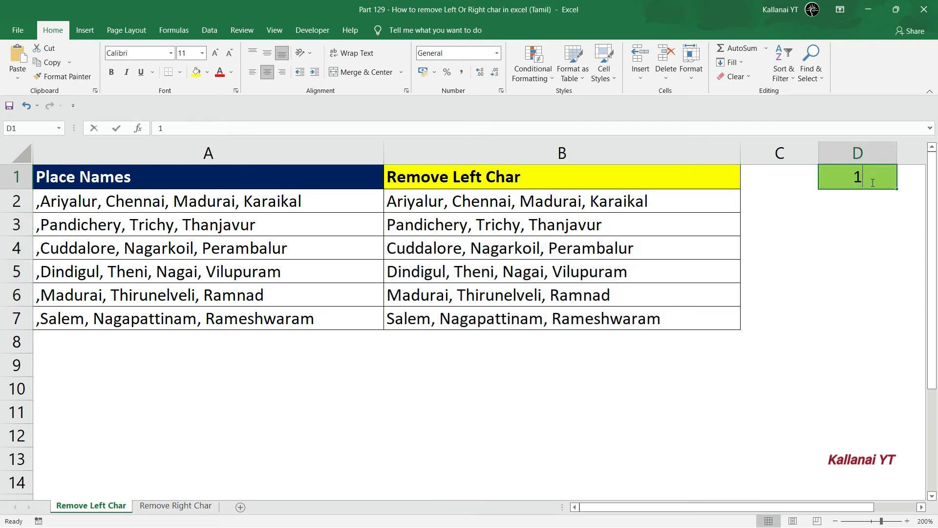
{"action": "type", "text": "2"}
{"action": "key", "text": "Return"}
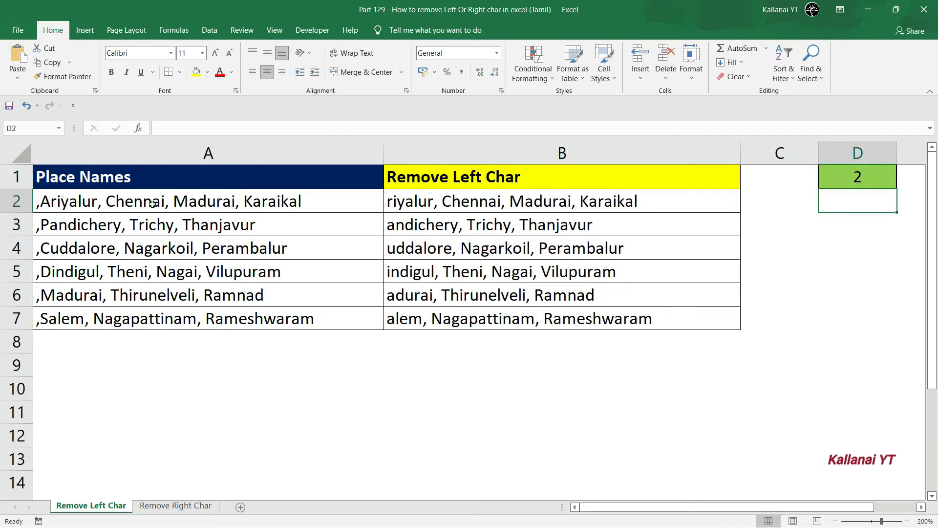
{"action": "left_click_drag", "start_coordinate": [49, 201], "coordinate": [60, 317]}
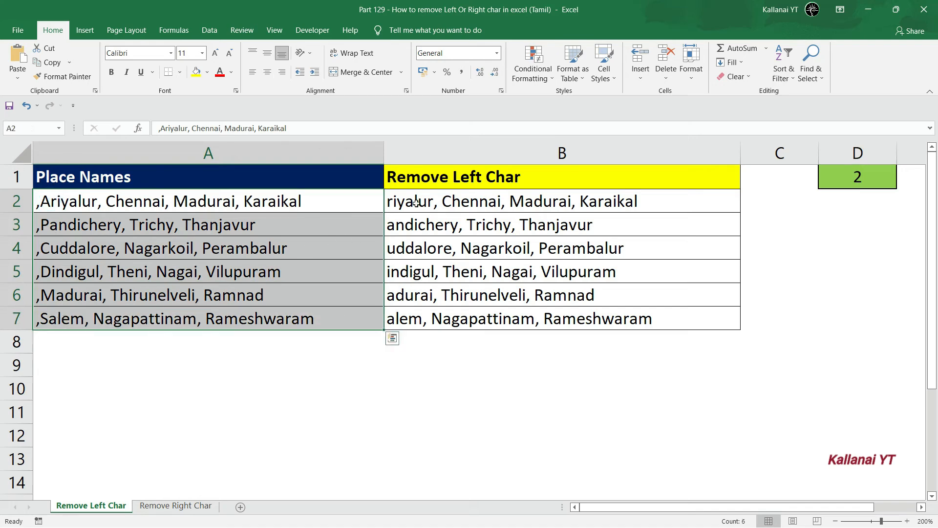
{"action": "left_click_drag", "start_coordinate": [416, 202], "coordinate": [433, 327]}
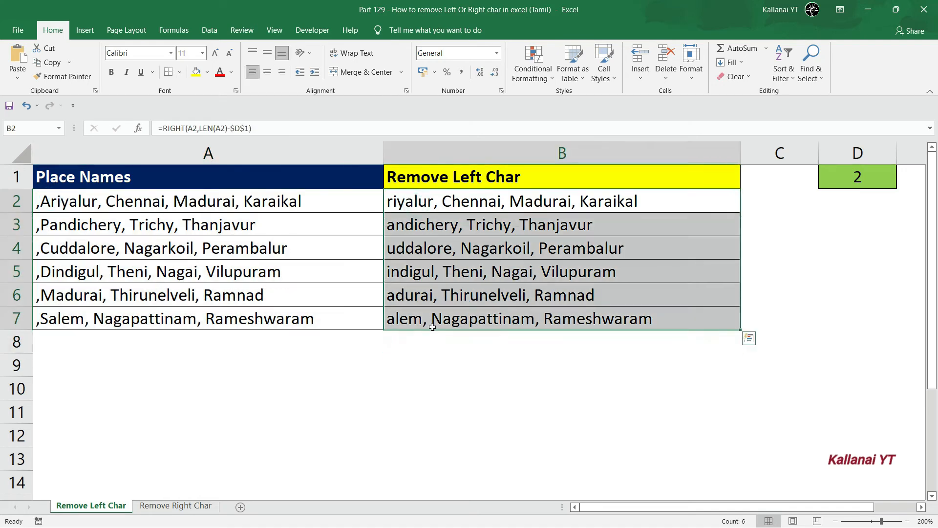
Change the character count in D1 to 3 and check the shortened names in column B.
{"action": "left_click", "coordinate": [849, 177]}
{"action": "type", "text": "3"}
{"action": "key", "text": "Return"}
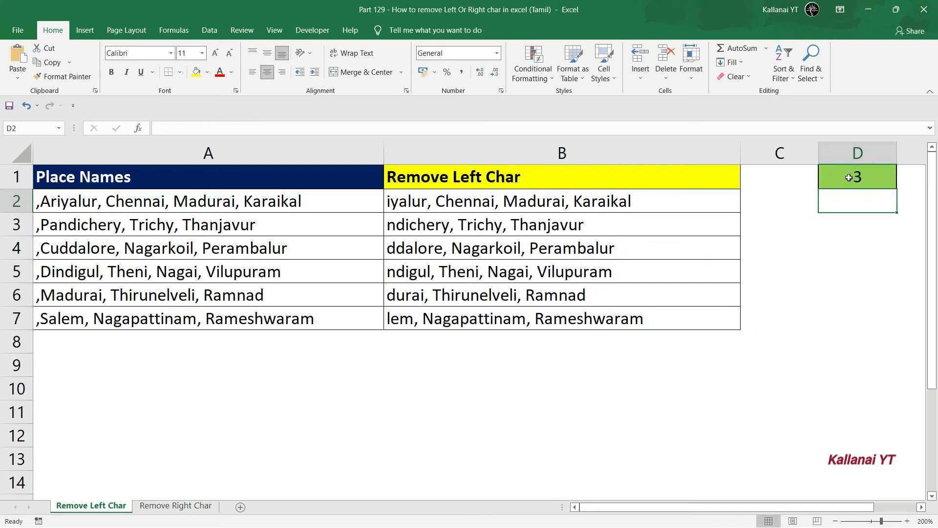
{"action": "left_click_drag", "start_coordinate": [479, 207], "coordinate": [499, 289]}
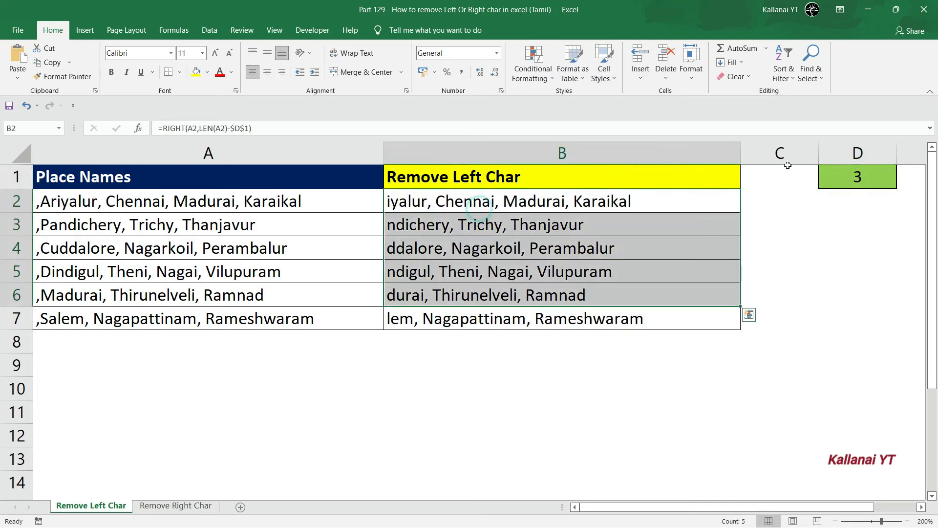
Try a character count of 10 in D1, and restore it to 1.
{"action": "left_click", "coordinate": [844, 182]}
{"action": "type", "text": "10"}
{"action": "key", "text": "Return"}
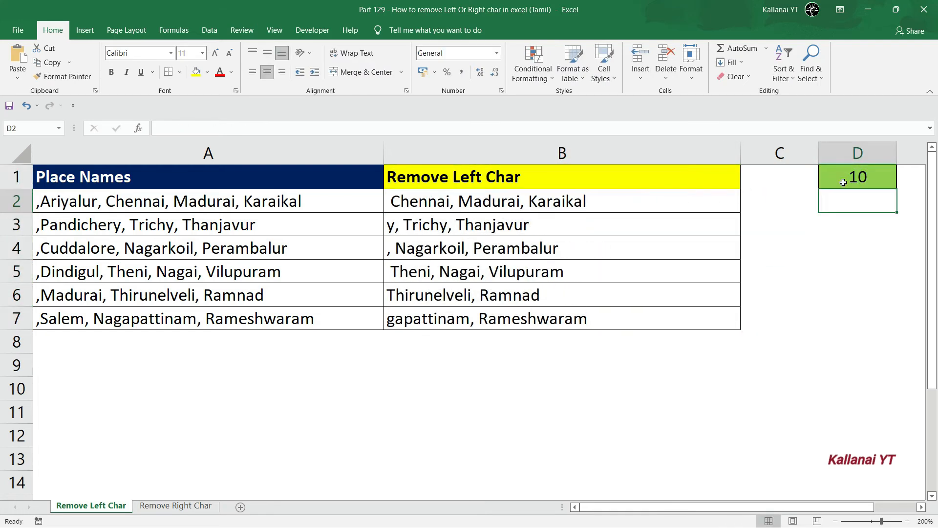
{"action": "left_click", "coordinate": [853, 179]}
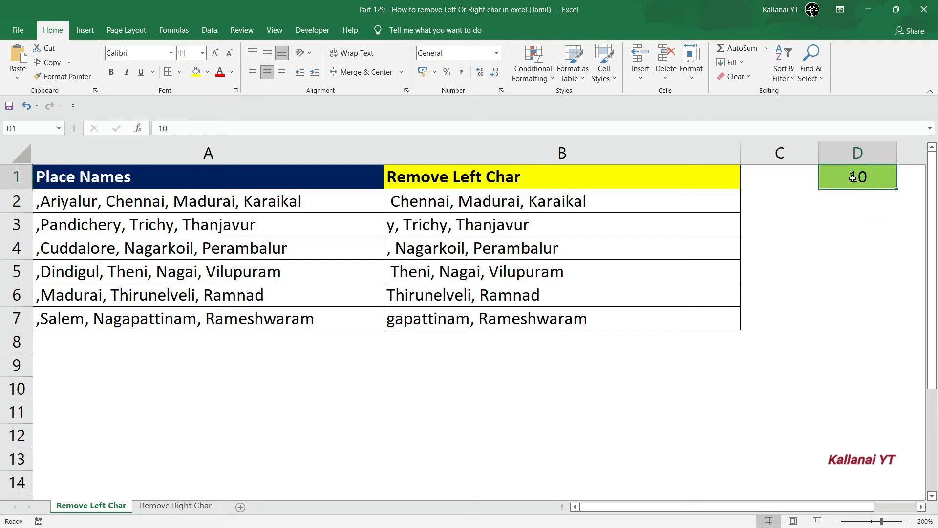
{"action": "type", "text": "1"}
{"action": "key", "text": "Return"}
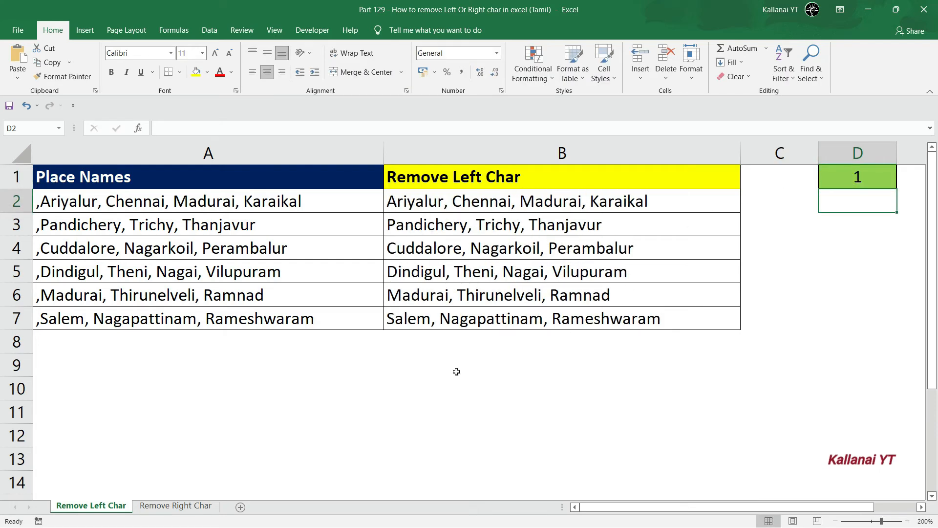
Display the text of B2's formula in B10 with =FORMULATEXT(B2).
{"action": "left_click", "coordinate": [429, 390]}
{"action": "type", "text": "=form"}
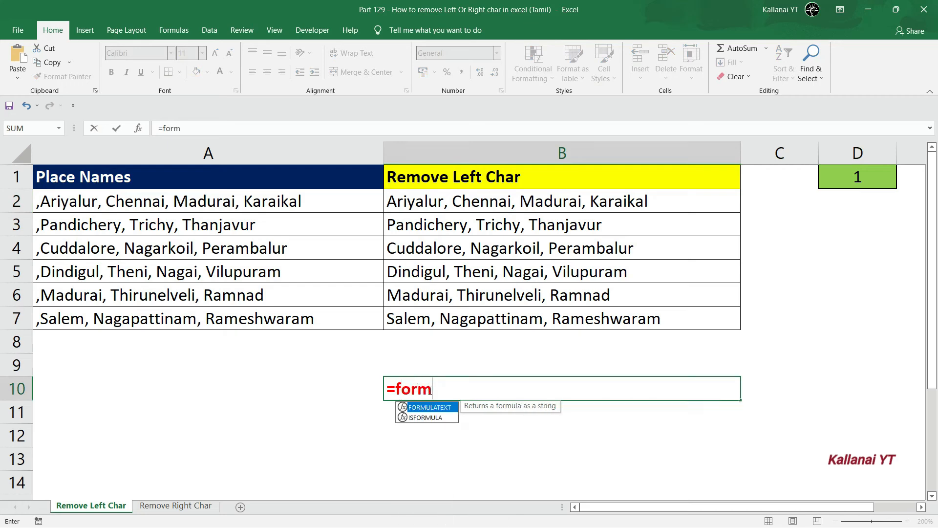
{"action": "key", "text": "Tab"}
{"action": "key", "text": "Up"}
{"action": "key", "text": "Up"}
{"action": "key", "text": "Up"}
{"action": "key", "text": "Up"}
{"action": "key", "text": "Up"}
{"action": "key", "text": "Up"}
{"action": "key", "text": "Up"}
{"action": "key", "text": "Up"}
{"action": "key", "text": "Up"}
{"action": "key", "text": "Down"}
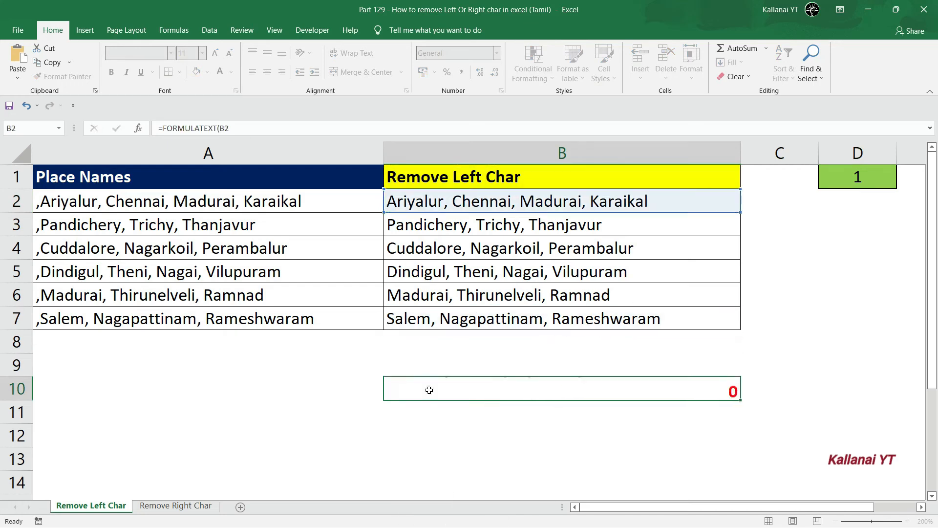
{"action": "key", "text": "Return"}
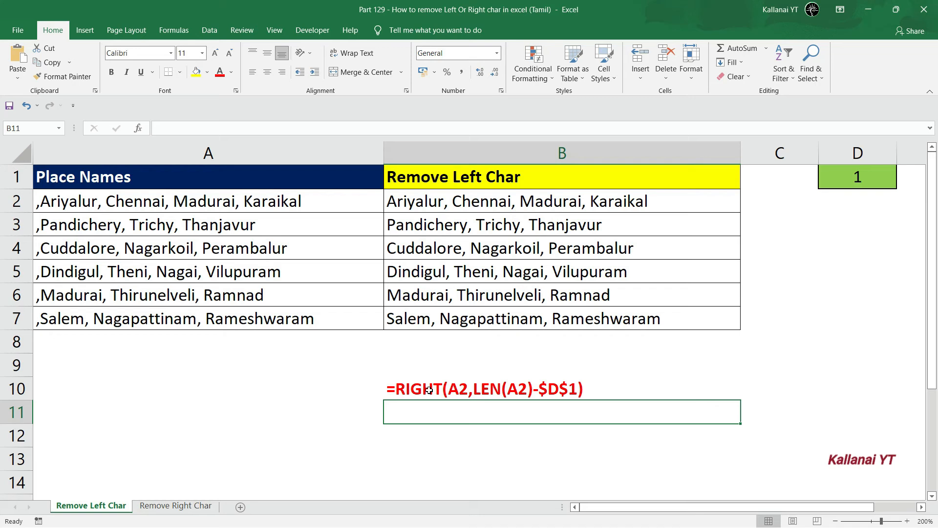
Clear the formulas in B2:B7 and undo the deletion.
{"action": "key", "text": "Right"}
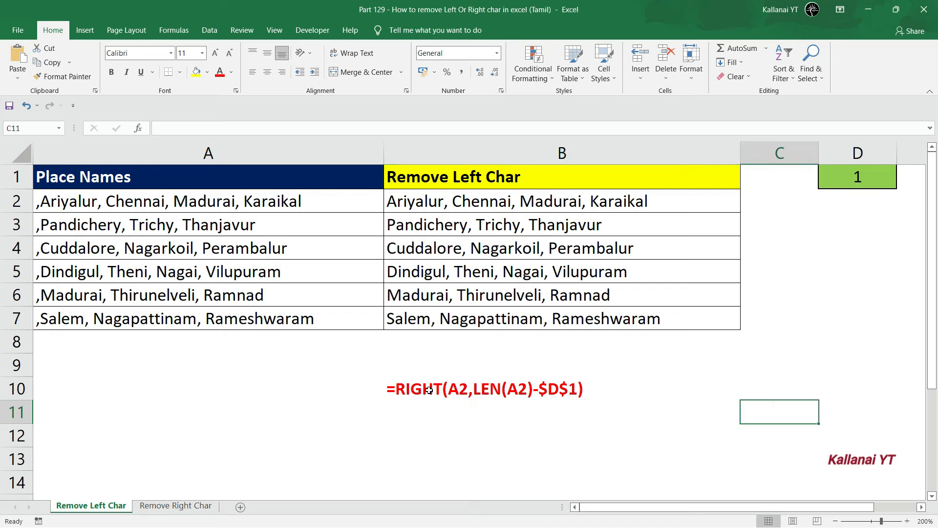
{"action": "key", "text": "Left"}
{"action": "key", "text": "Up"}
{"action": "key", "text": "Up"}
{"action": "key", "text": "Up"}
{"action": "key", "text": "Up"}
{"action": "key", "text": "Up"}
{"action": "key", "text": "Up"}
{"action": "key", "text": "Up"}
{"action": "key", "text": "Up"}
{"action": "key", "text": "Up"}
{"action": "key", "text": "Up"}
{"action": "key", "text": "Down"}
{"action": "key", "text": "ctrl+shift+Down"}
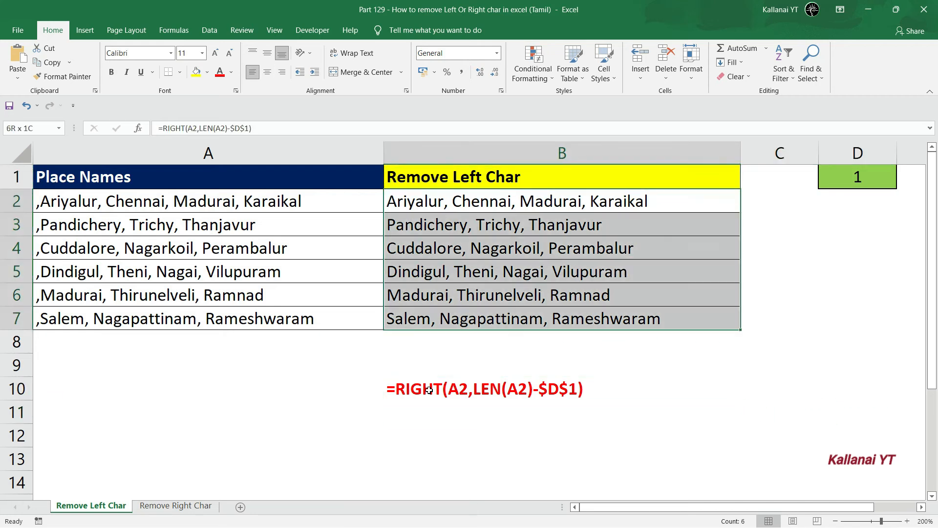
{"action": "key", "text": "Delete"}
{"action": "key", "text": "ctrl+z"}
Convert the FORMULATEXT result in B10 to static text by pasting it over itself as a value.
{"action": "key", "text": "Down"}
{"action": "key", "text": "Down"}
{"action": "key", "text": "Down"}
{"action": "key", "text": "Down"}
{"action": "key", "text": "Down"}
{"action": "key", "text": "Down"}
{"action": "key", "text": "Down"}
{"action": "key", "text": "Down"}
{"action": "key", "text": "Down"}
{"action": "key", "text": "Up"}
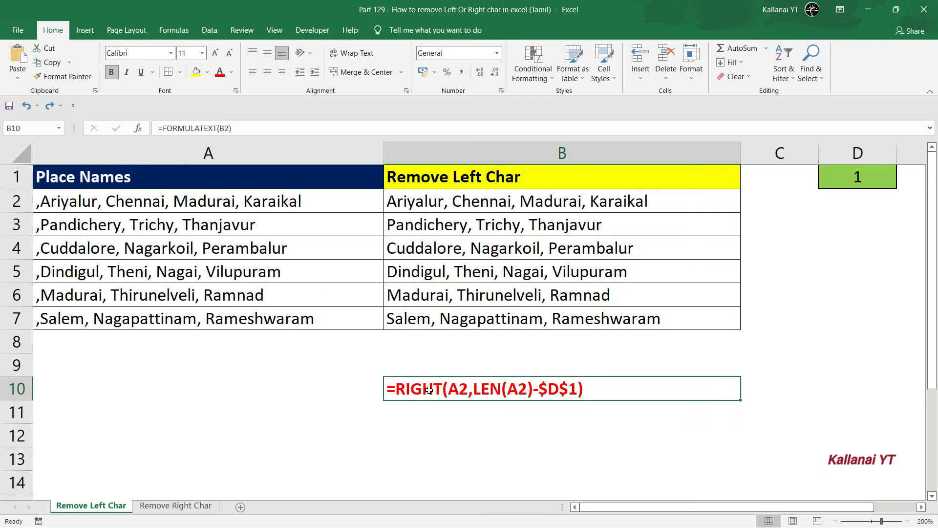
{"action": "key", "text": "ctrl+c"}
{"action": "key", "text": "ctrl+alt+v"}
{"action": "key", "text": "Return"}
{"action": "key", "text": "ctrl+Up"}
{"action": "key", "text": "ctrl+Up"}
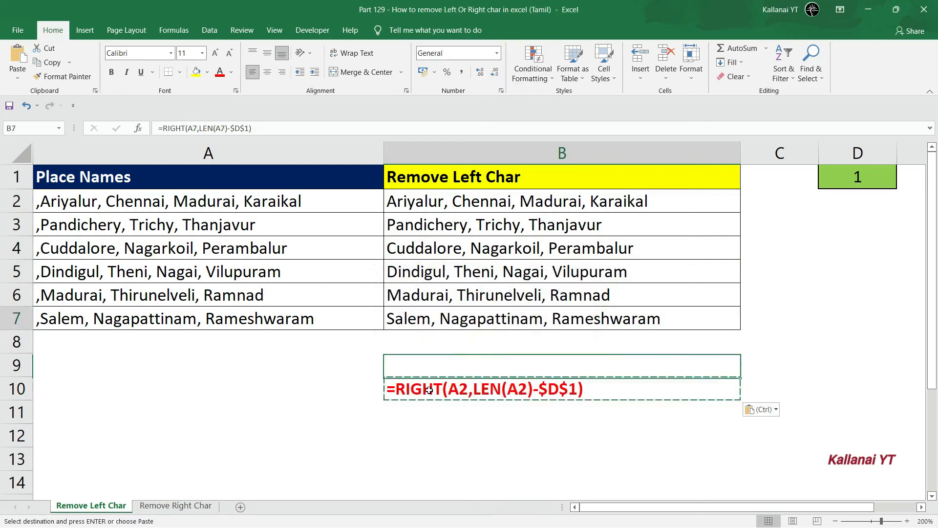
{"action": "key", "text": "Escape"}
Clear the RIGHT/LEN formulas from B2:B7.
{"action": "key", "text": "Down"}
{"action": "key", "text": "ctrl+shift+Down"}
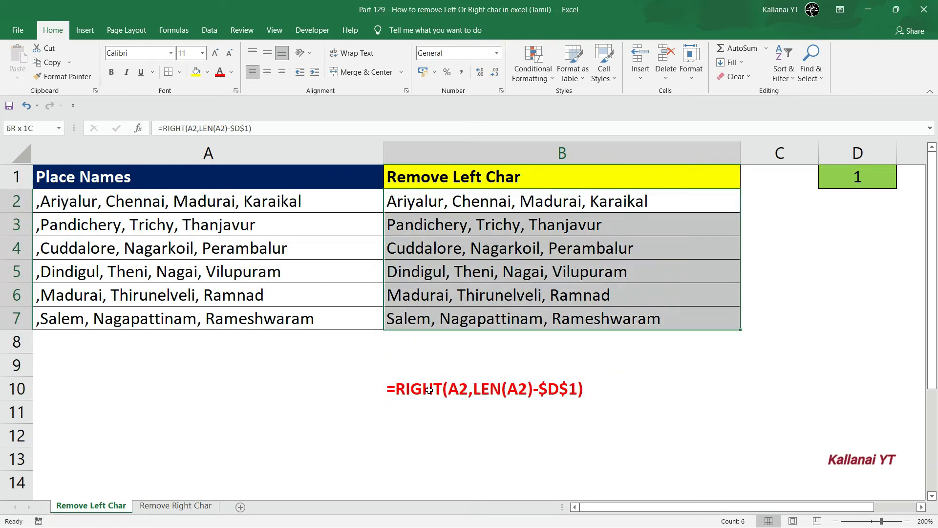
{"action": "key", "text": "Delete"}
{"action": "key", "text": "shift+Up"}
{"action": "key", "text": "shift+Up"}
{"action": "key", "text": "shift+Up"}
{"action": "key", "text": "shift+Up"}
{"action": "key", "text": "shift+Up"}
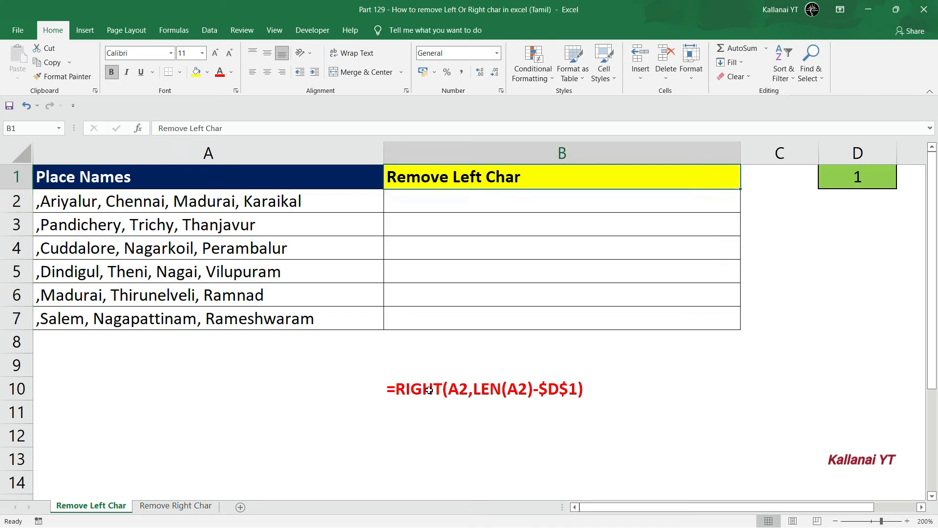
{"action": "type", "text": "="}
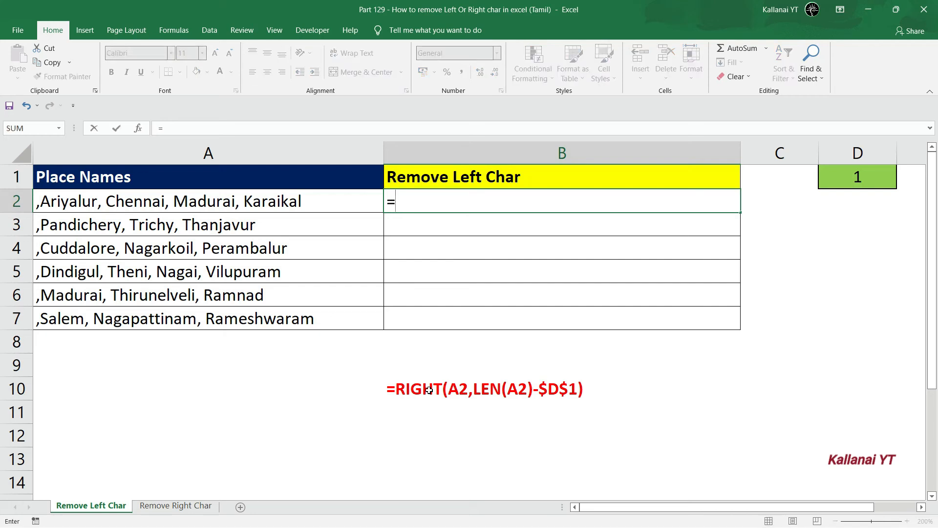
{"action": "type", "text": "len"}
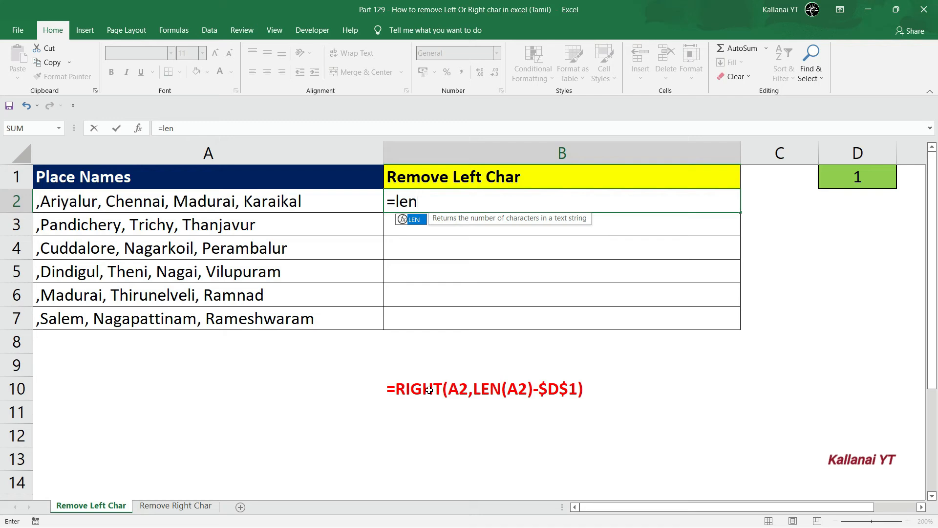
{"action": "key", "text": "Escape"}
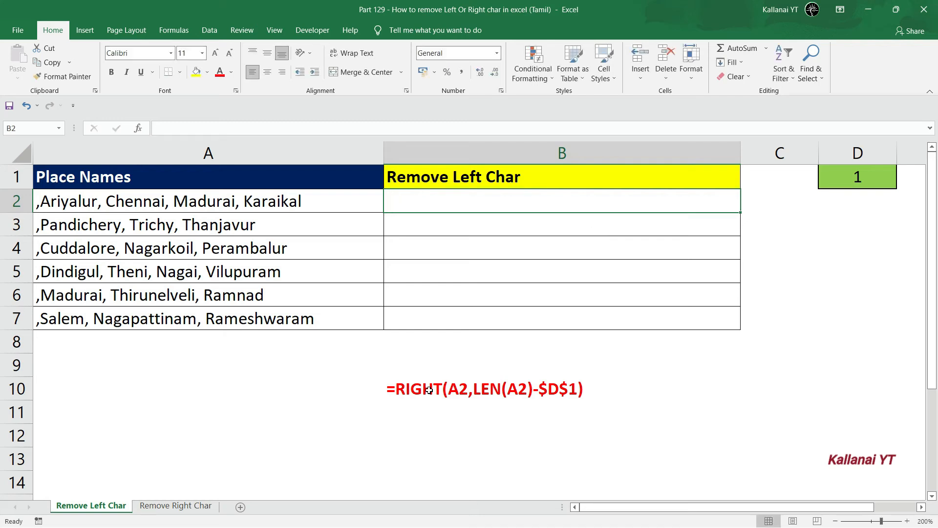
Start a MID formula in B2 with A2 as its text argument.
{"action": "type", "text": "=mid"}
{"action": "key", "text": "Tab"}
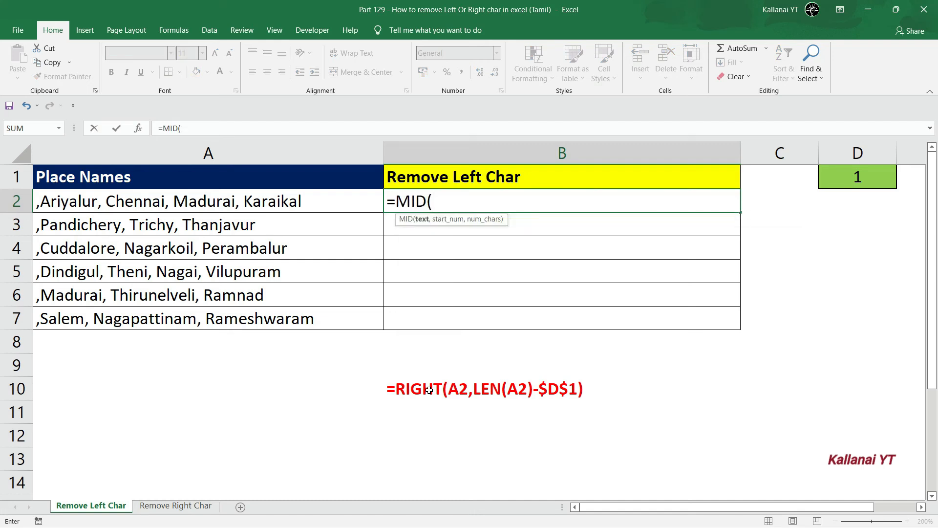
{"action": "left_click", "coordinate": [216, 205]}
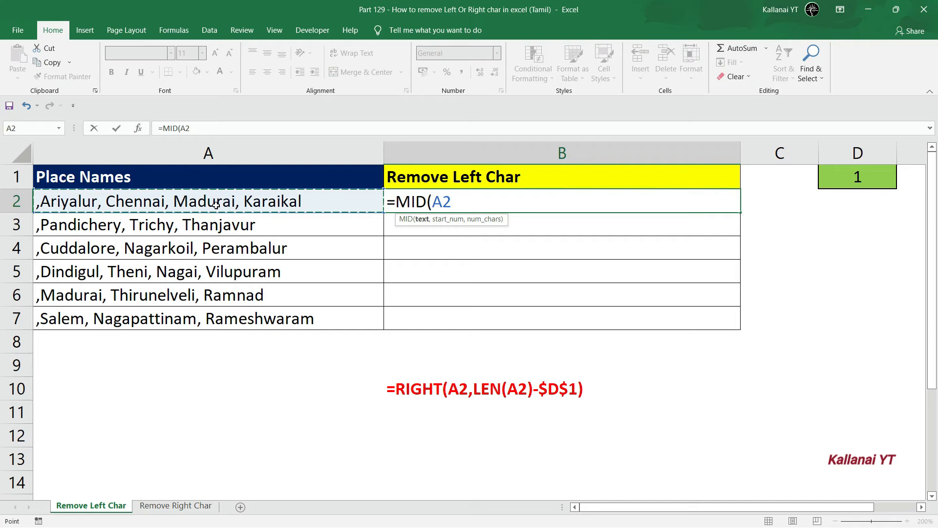
{"action": "type", "text": ","}
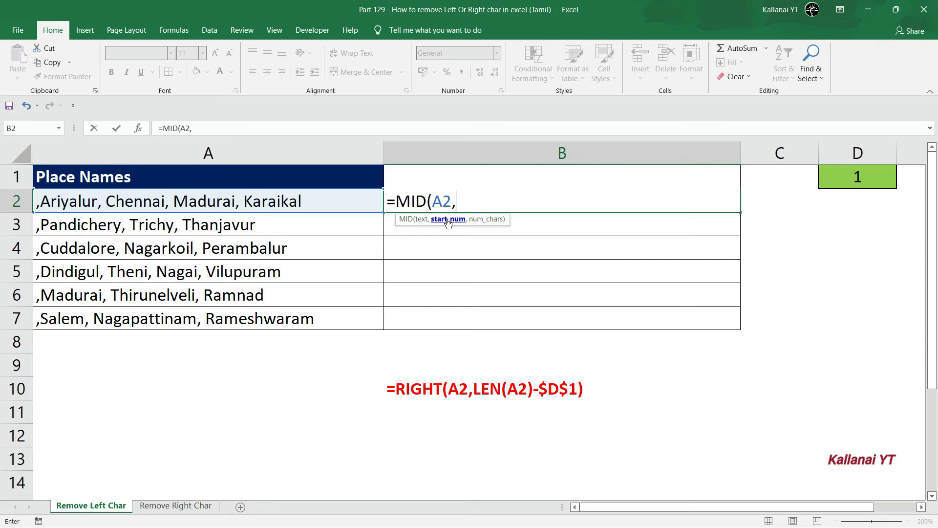
Begin the MID formula's start_num argument with (LEN(A2)-LEN(A2).
{"action": "type", "text": "l"}
{"action": "key", "text": "BackSpace"}
{"action": "type", "text": "(LEN("}
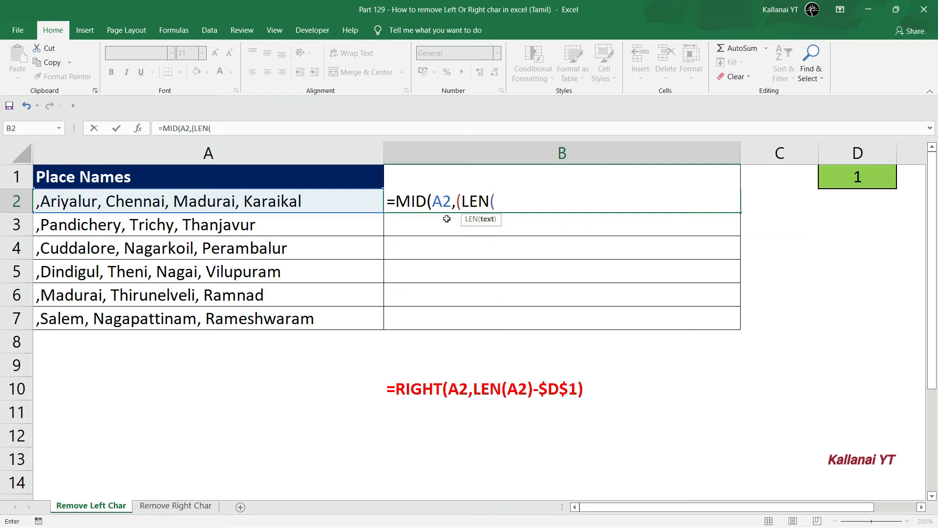
{"action": "left_click", "coordinate": [209, 202]}
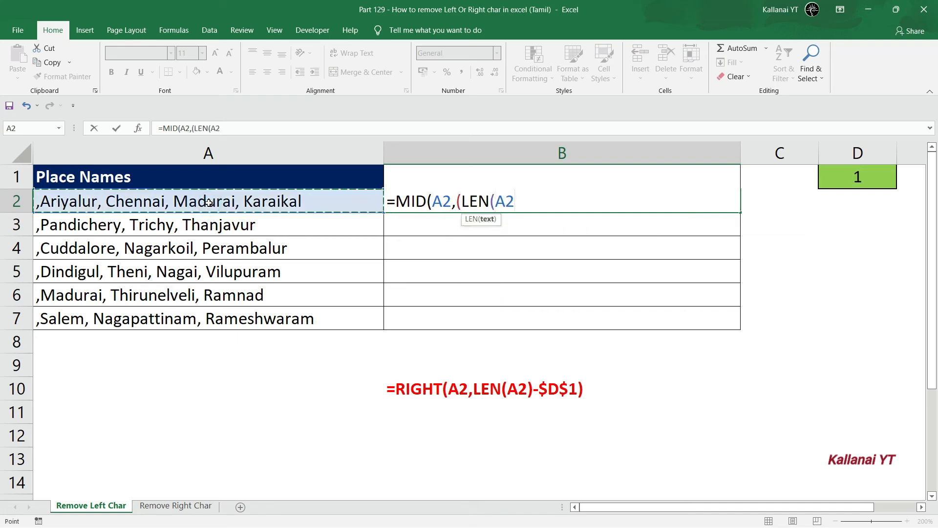
{"action": "type", "text": ")"}
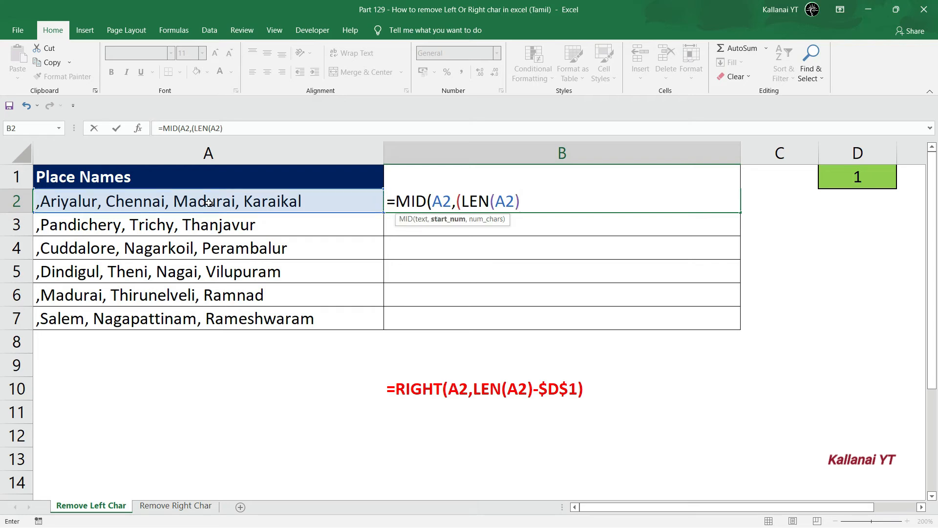
{"action": "type", "text": "-len"}
{"action": "key", "text": "Tab"}
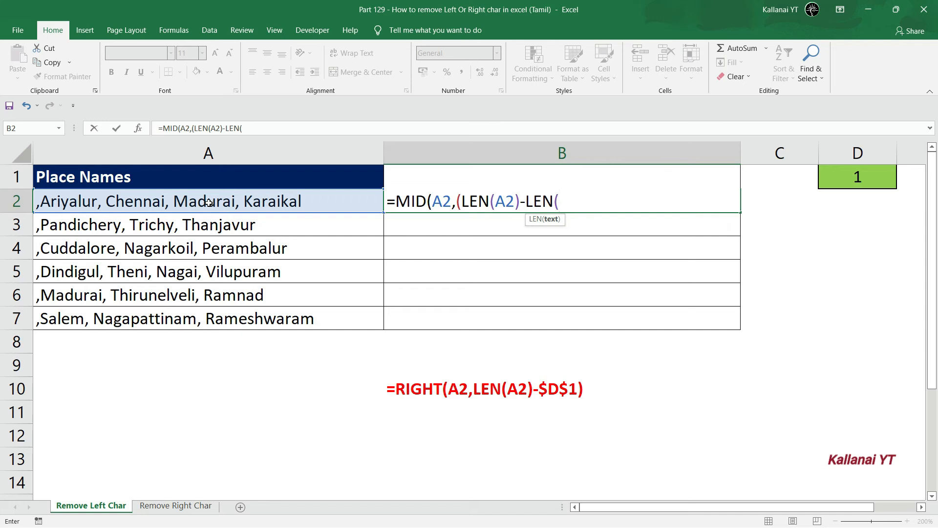
{"action": "left_click", "coordinate": [130, 201]}
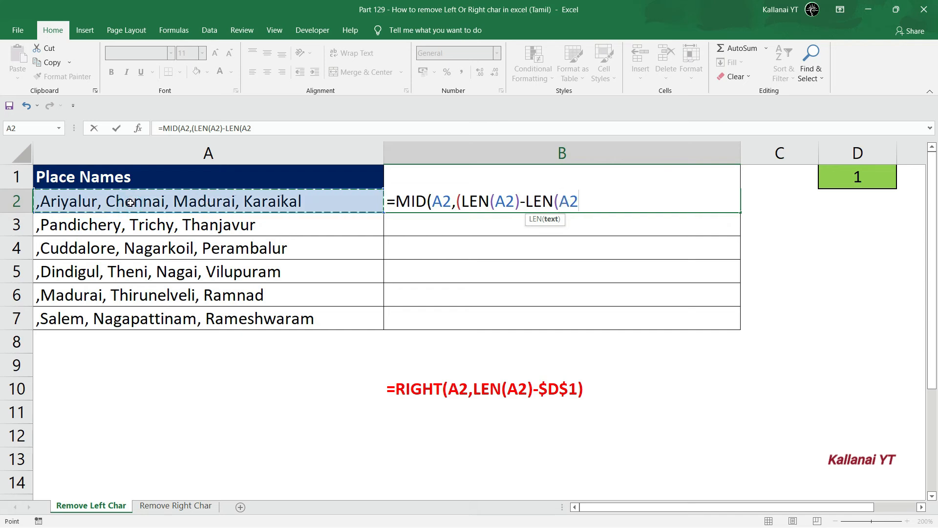
{"action": "type", "text": ")"}
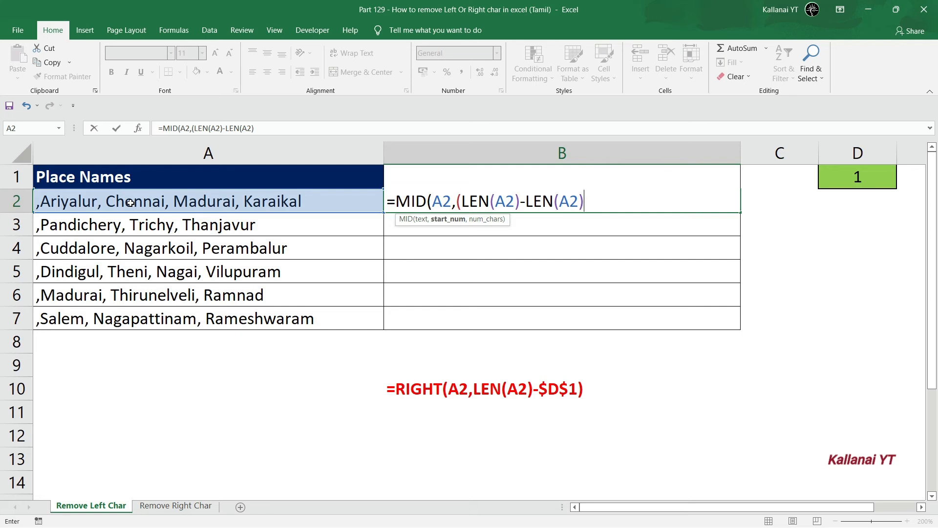
Complete the start_num argument with an absolute reference to D1, adding +$D$1)+1 and a comma.
{"action": "type", "text": "+"}
{"action": "left_click", "coordinate": [846, 183]}
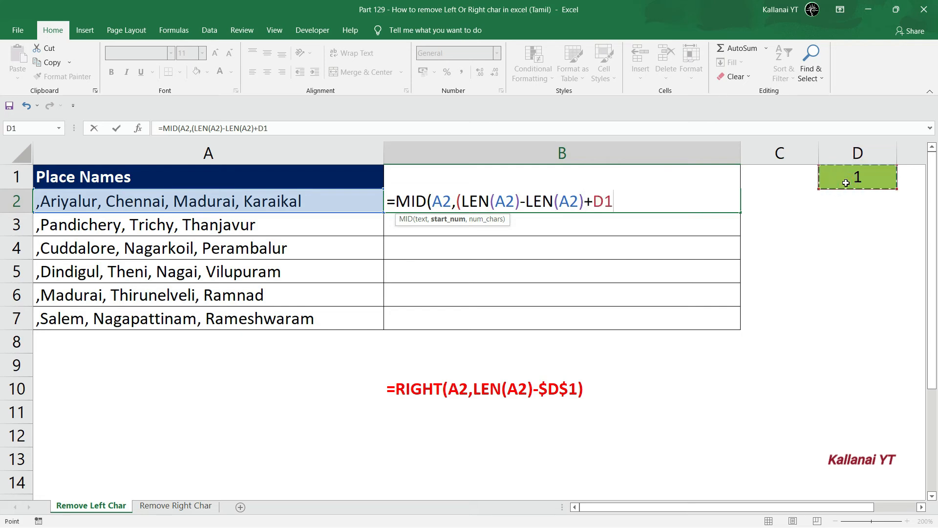
{"action": "key", "text": "F4"}
{"action": "type", "text": ")"}
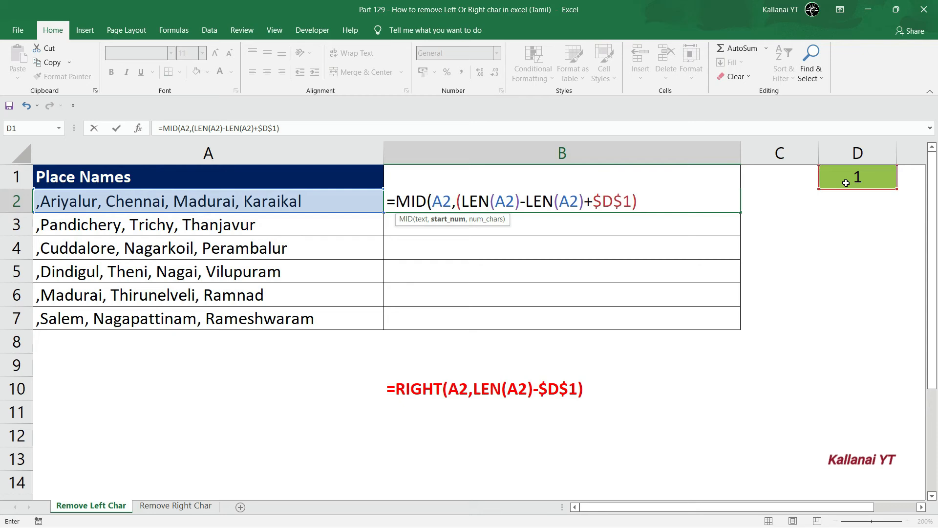
{"action": "type", "text": "+1,"}
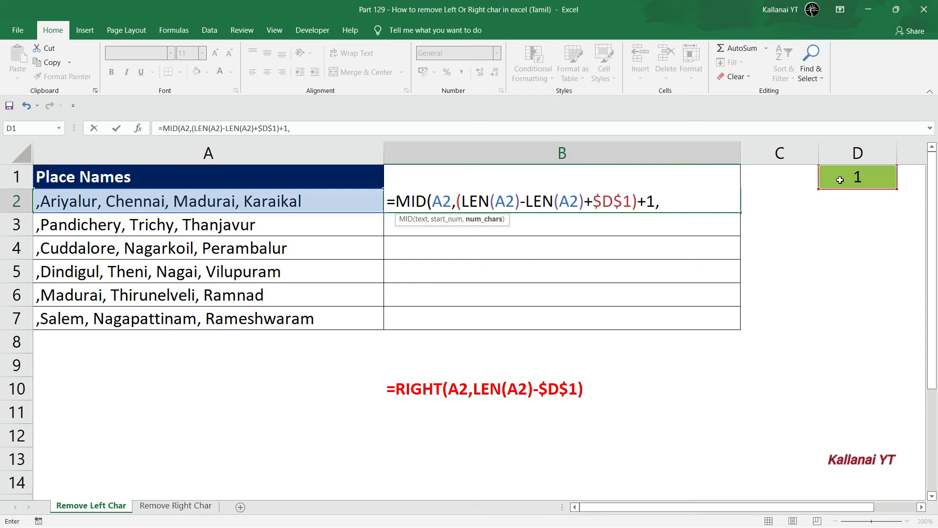
Evaluate the start_num expression inside the MID formula, and restore the expression.
{"action": "left_click", "coordinate": [422, 220]}
{"action": "left_click", "coordinate": [447, 219]}
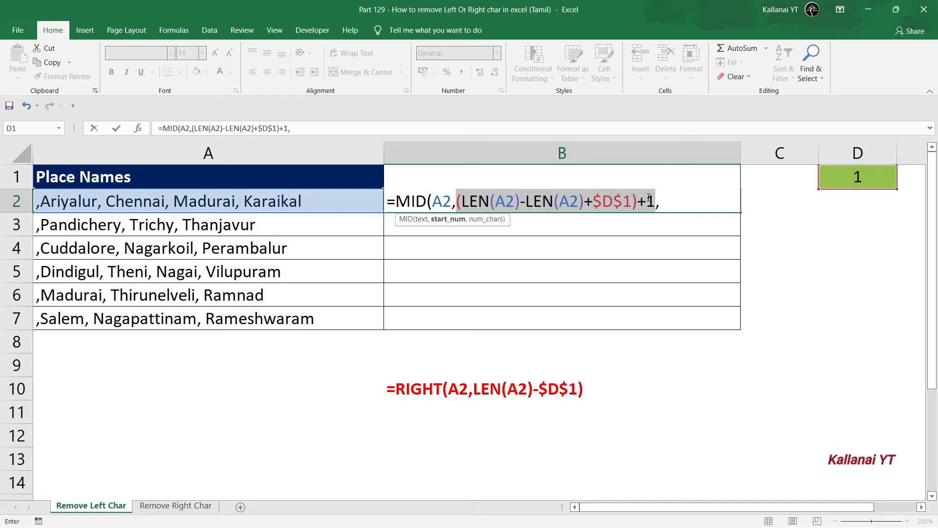
{"action": "type", "text": "2,2,"}
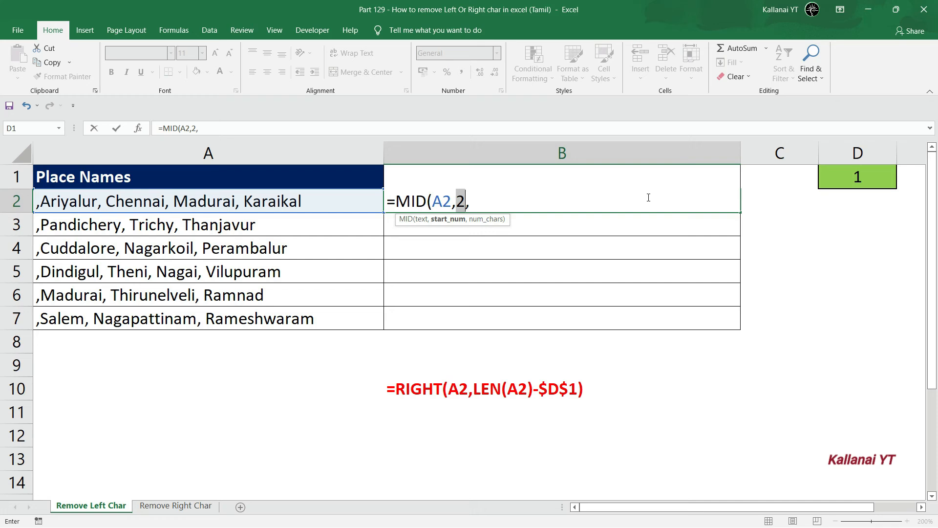
{"action": "key", "text": "ctrl+z"}
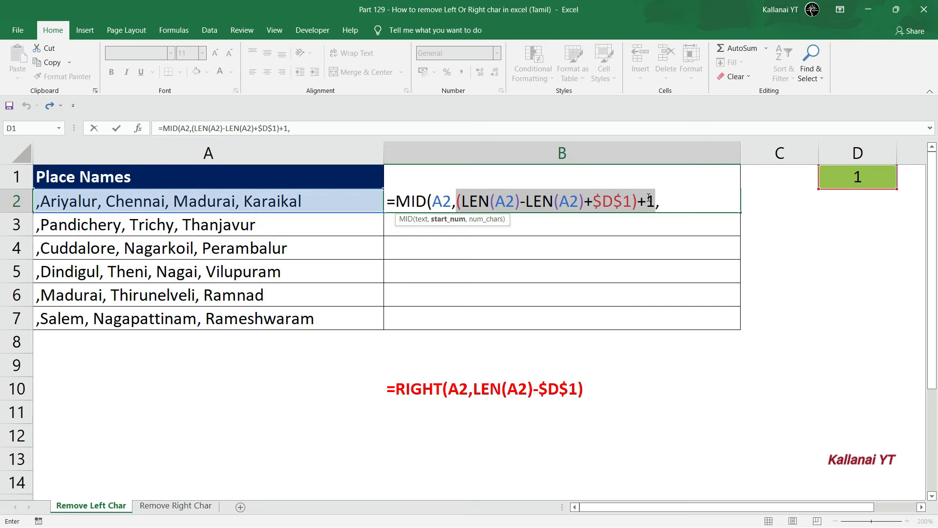
{"action": "left_click", "coordinate": [667, 204]}
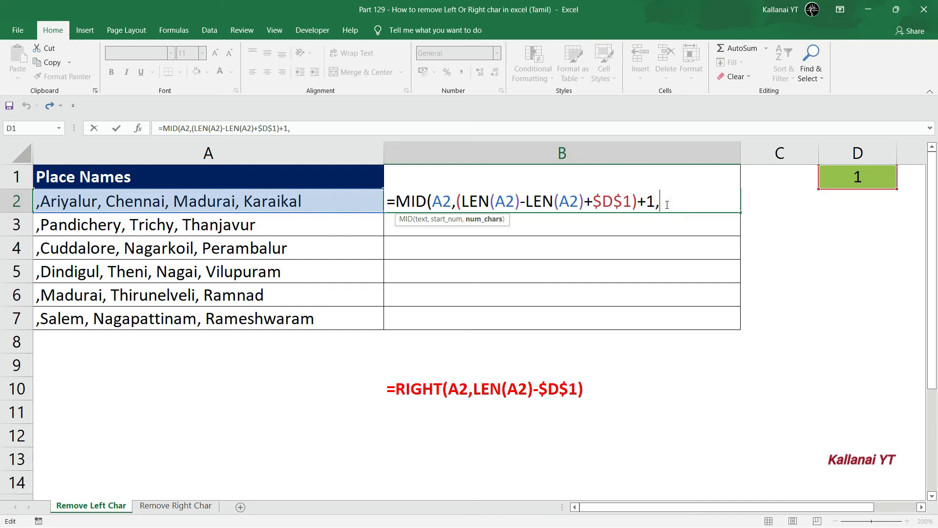
Use LEN(A2) as the num_chars argument and enter the finished MID formula in B2.
{"action": "type", "text": "len"}
{"action": "key", "text": "Tab"}
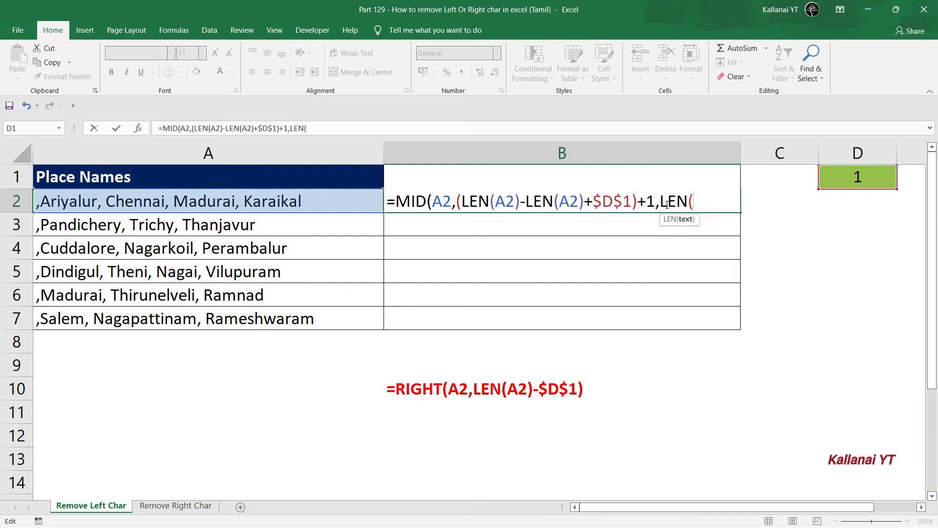
{"action": "left_click", "coordinate": [252, 203]}
{"action": "type", "text": "))"}
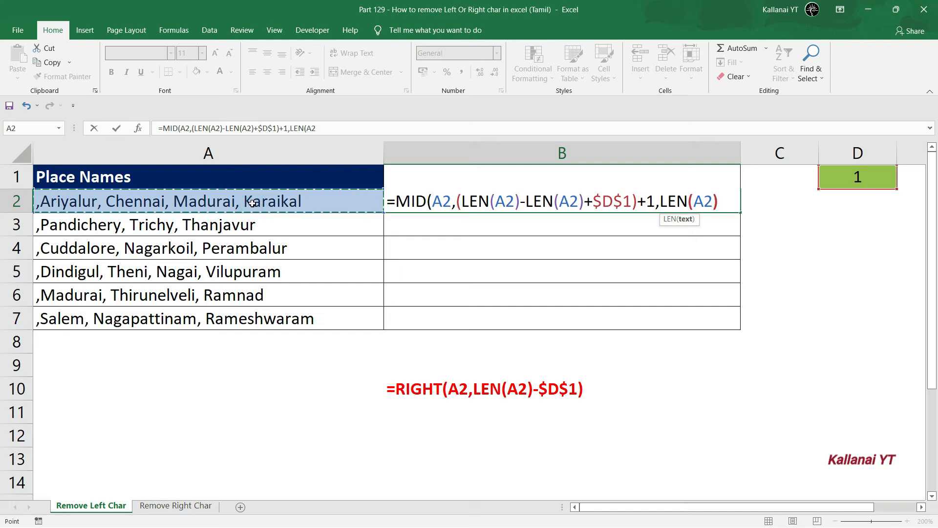
{"action": "key", "text": "Return"}
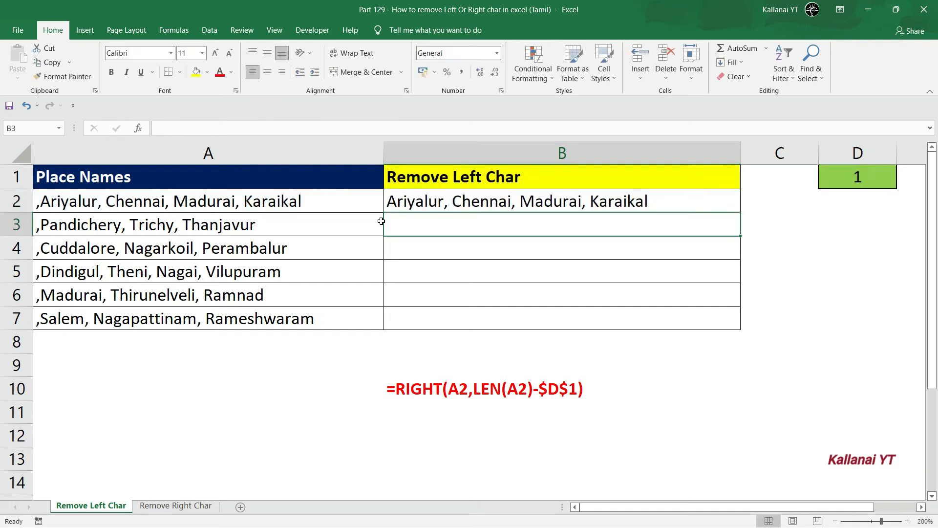
Fill B2's MID formula down through B7 and clear the character count in D1.
{"action": "left_click", "coordinate": [534, 200]}
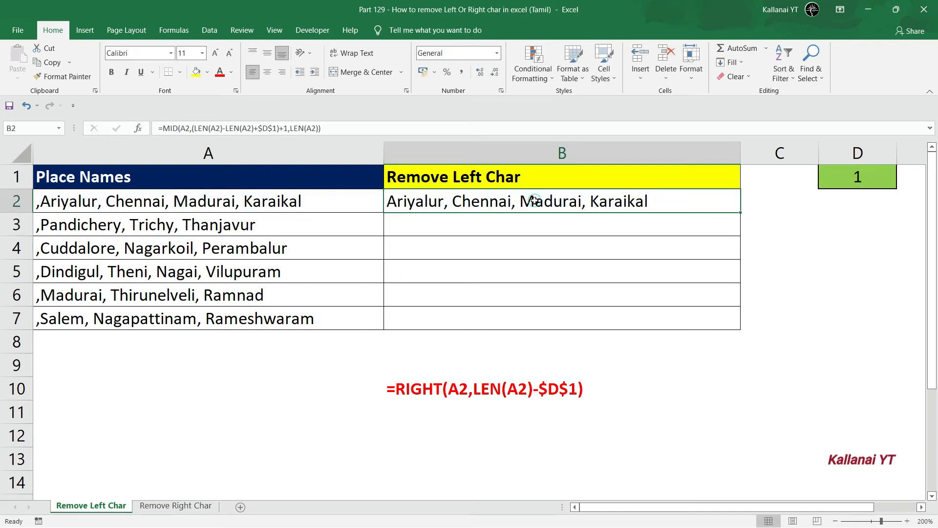
{"action": "double_click", "coordinate": [739, 211]}
{"action": "left_click", "coordinate": [856, 177]}
{"action": "key", "text": "Delete"}
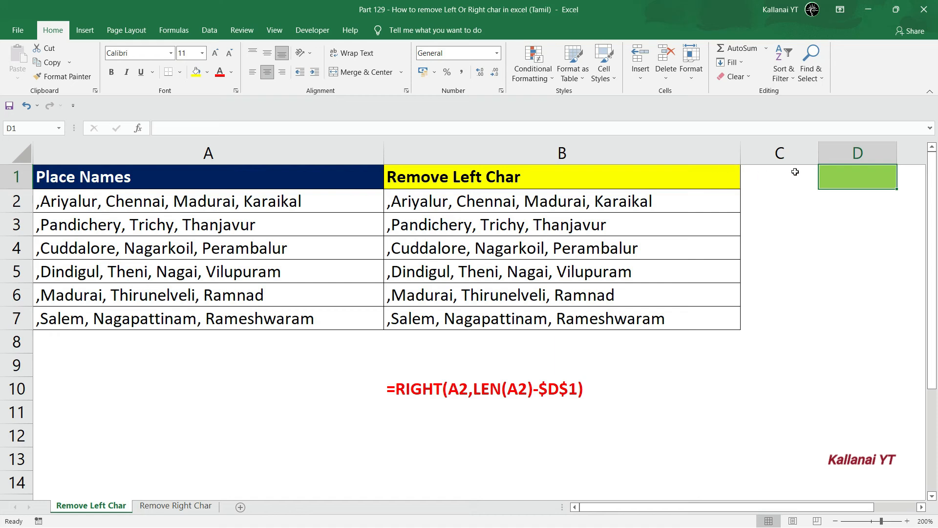
Test the MID formulas with a character count of 2 in D1, followed by 5.
{"action": "type", "text": "2"}
{"action": "key", "text": "Return"}
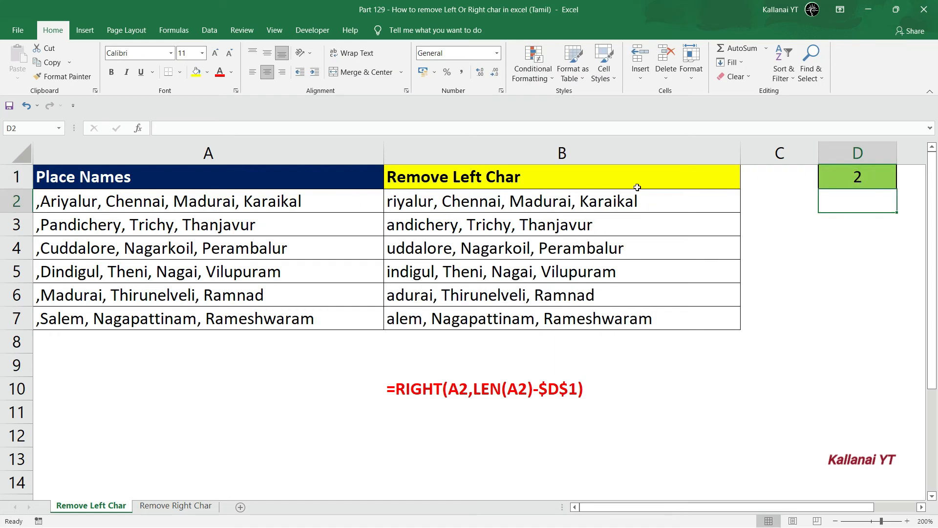
{"action": "left_click", "coordinate": [852, 173]}
{"action": "type", "text": "5"}
{"action": "key", "text": "Return"}
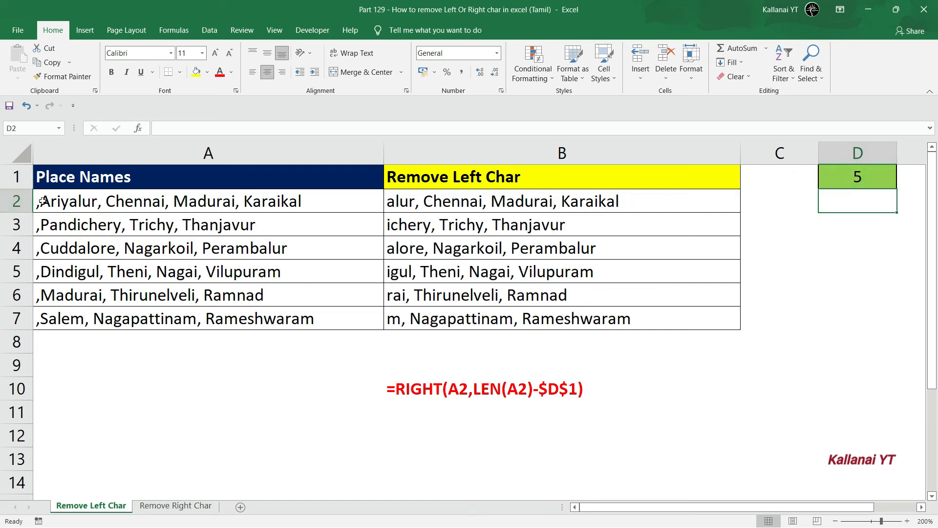
Enter a FORMULATEXT formula in B11 that shows the MID formula of cell B2.
{"action": "left_click", "coordinate": [410, 413]}
{"action": "type", "text": "=for"}
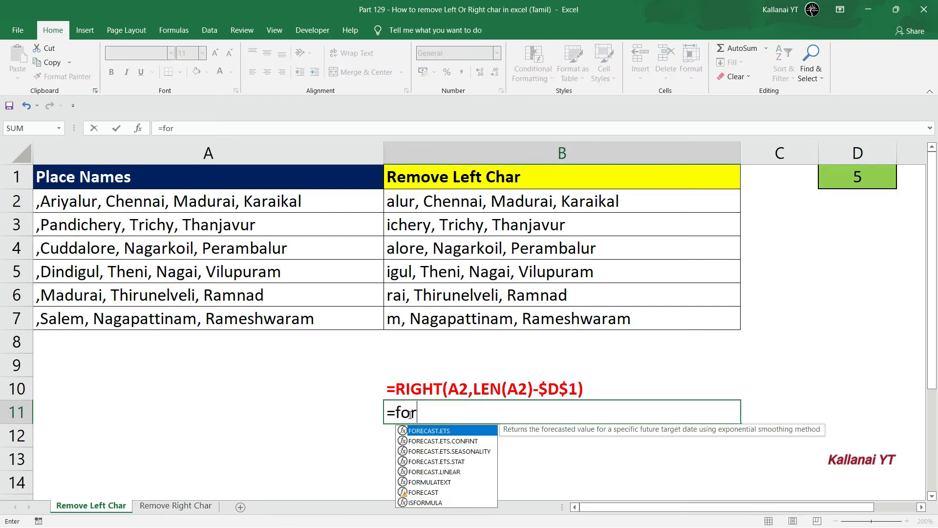
{"action": "key", "text": "BackSpace"}
{"action": "key", "text": "BackSpace"}
{"action": "key", "text": "BackSpace"}
{"action": "type", "text": "fomr"}
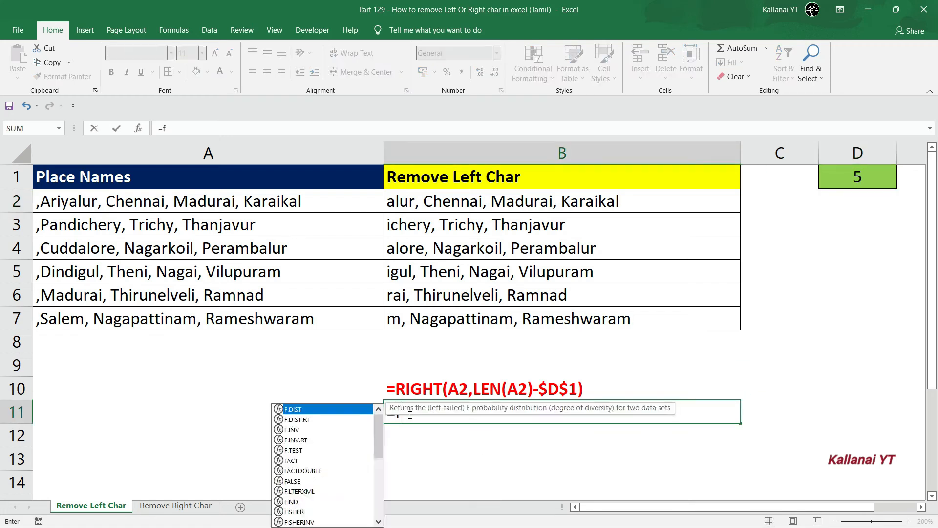
{"action": "key", "text": "BackSpace"}
{"action": "key", "text": "BackSpace"}
{"action": "key", "text": "BackSpace"}
{"action": "key", "text": "BackSpace"}
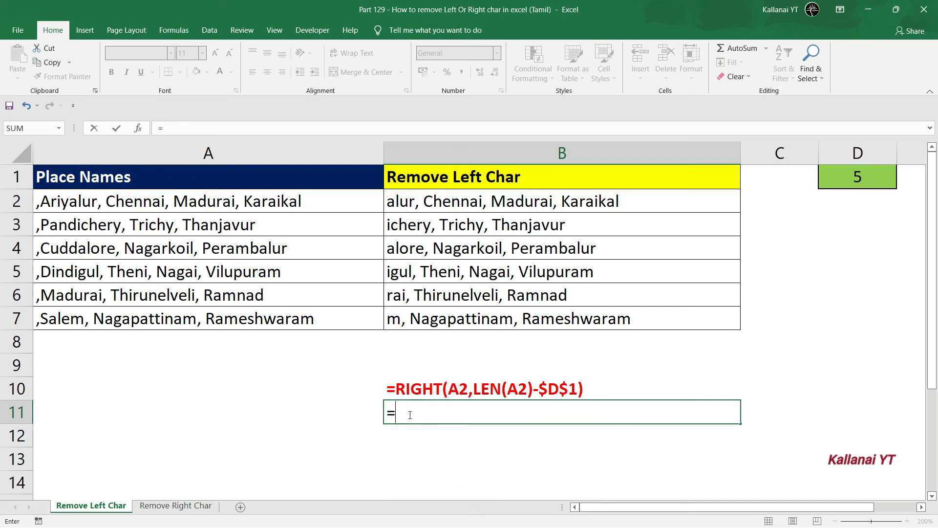
{"action": "type", "text": "form"}
{"action": "key", "text": "Tab"}
{"action": "key", "text": "Up"}
{"action": "key", "text": "Up"}
{"action": "key", "text": "Up"}
{"action": "key", "text": "Up"}
{"action": "key", "text": "Up"}
{"action": "key", "text": "Up"}
{"action": "key", "text": "Up"}
{"action": "key", "text": "Up"}
{"action": "key", "text": "Up"}
{"action": "key", "text": "Up"}
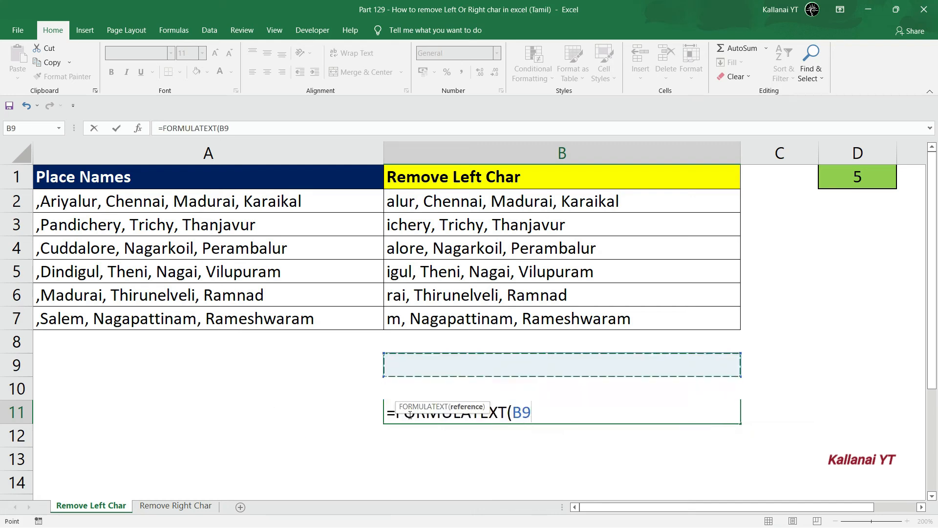
{"action": "key", "text": "Down"}
{"action": "key", "text": "ctrl+Return"}
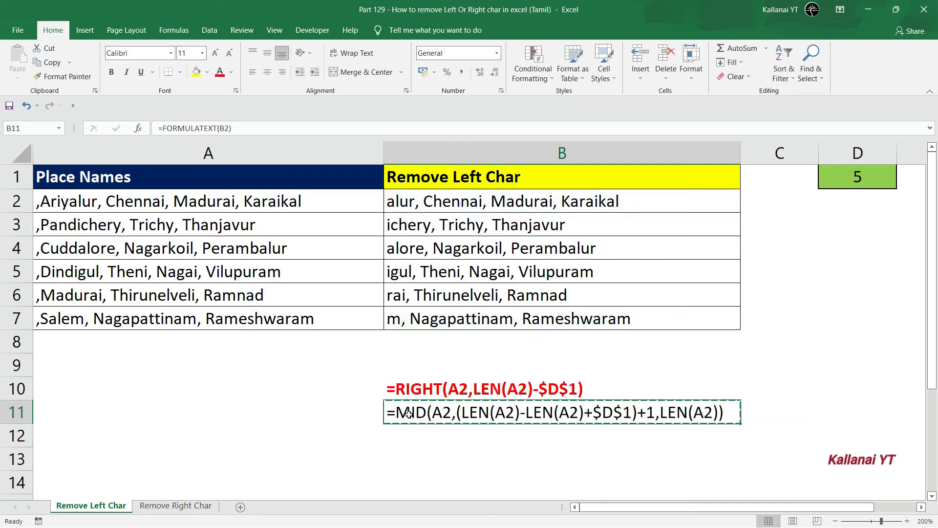
Convert B11's formula to static text by pasting it as a value, and format it in bold red.
{"action": "key", "text": "ctrl+c"}
{"action": "key", "text": "ctrl+alt+v"}
{"action": "key", "text": "v"}
{"action": "key", "text": "Return"}
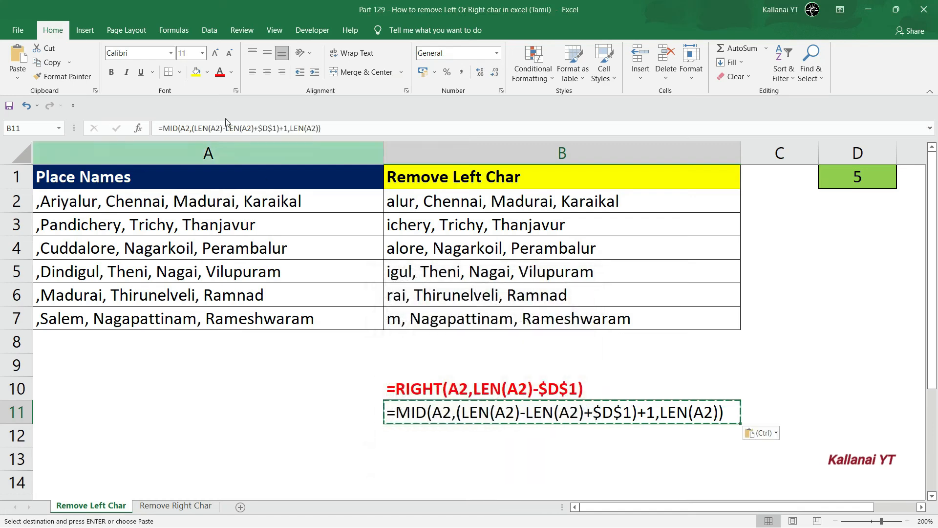
{"action": "left_click", "coordinate": [220, 73]}
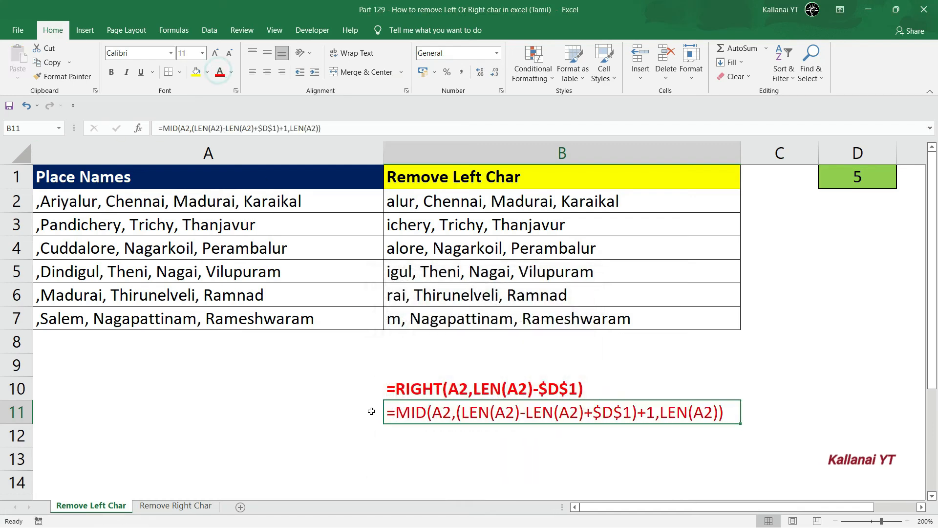
{"action": "key", "text": "ctrl+b"}
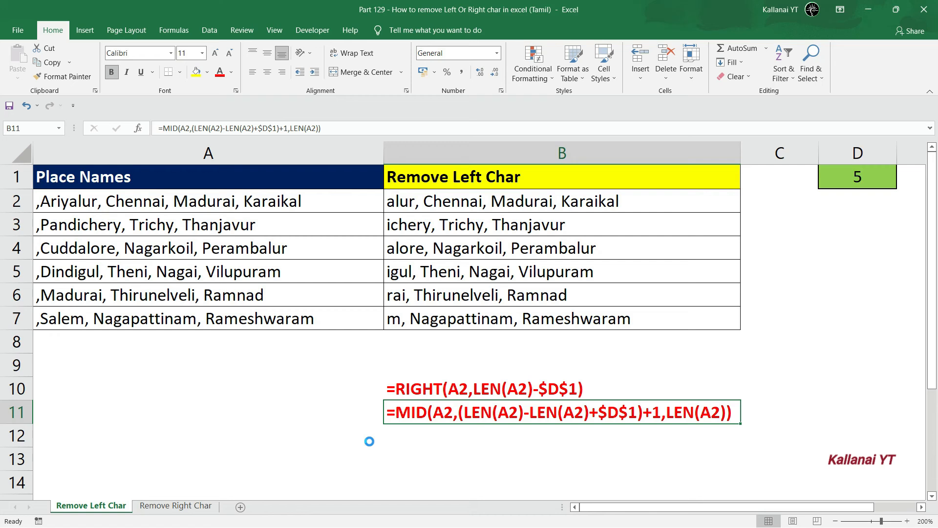
Review the results in column B, the character count in D1 and the documented formulas below the table.
{"action": "key", "text": "Up"}
{"action": "key", "text": "Up"}
{"action": "key", "text": "Up"}
{"action": "key", "text": "Up"}
{"action": "key", "text": "Up"}
{"action": "key", "text": "Up"}
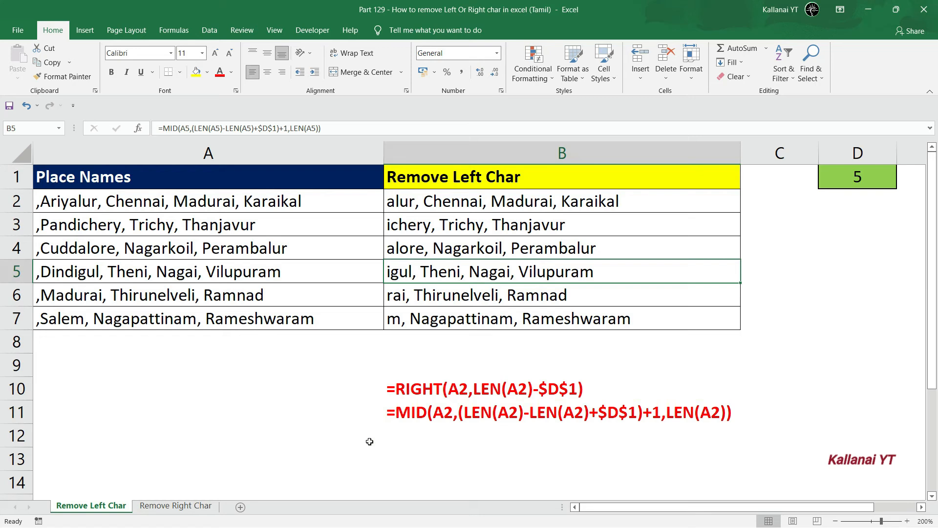
{"action": "left_click", "coordinate": [859, 176]}
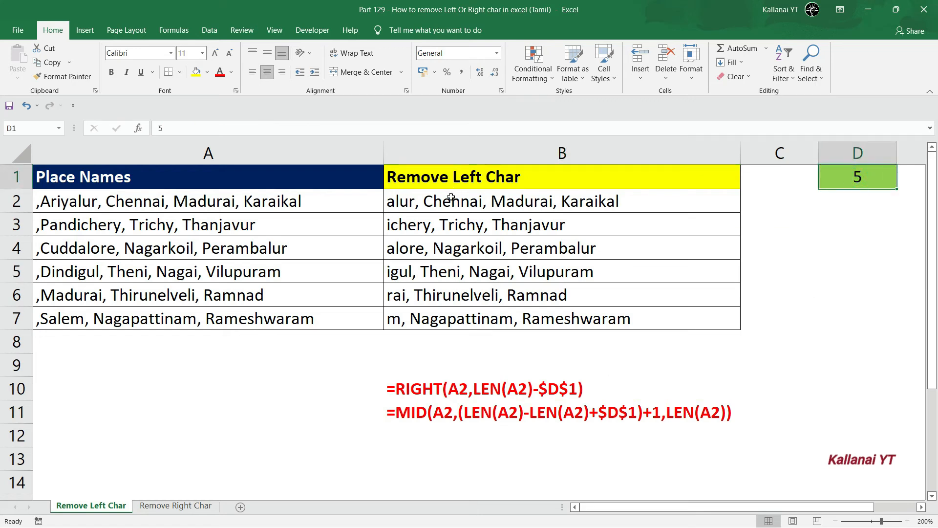
{"action": "left_click_drag", "start_coordinate": [451, 197], "coordinate": [447, 223]}
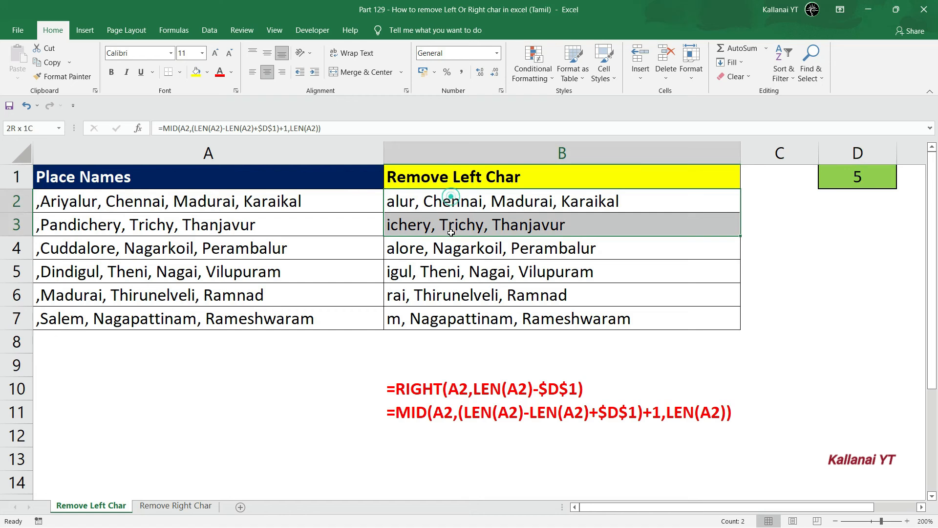
{"action": "left_click", "coordinate": [399, 392]}
{"action": "key", "text": "Up"}
{"action": "key", "text": "Up"}
{"action": "key", "text": "Up"}
{"action": "key", "text": "Up"}
{"action": "key", "text": "Up"}
{"action": "key", "text": "Up"}
{"action": "key", "text": "Up"}
{"action": "key", "text": "Up"}
{"action": "key", "text": "Up"}
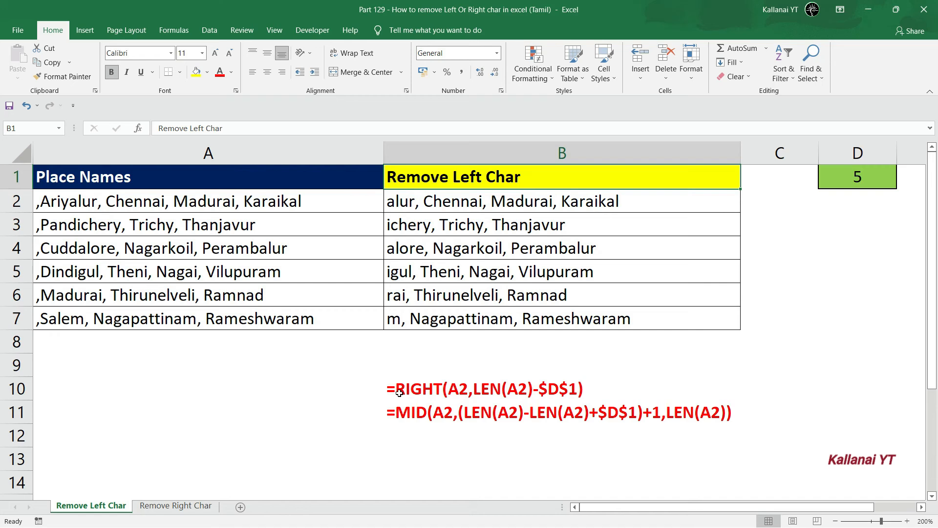
Open the Remove Right Char sheet and inspect B2's existing formula and the place names in A2:A7.
{"action": "left_click", "coordinate": [176, 505]}
{"action": "left_click", "coordinate": [174, 385]}
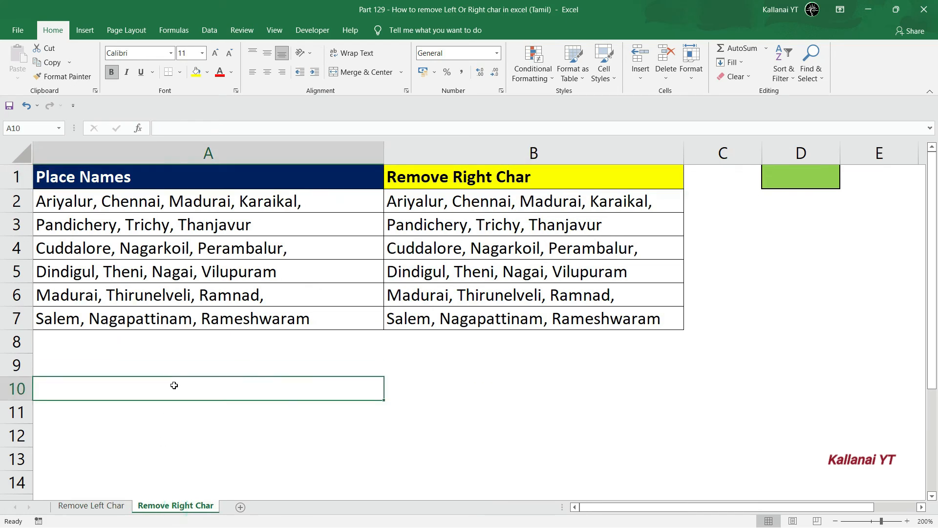
{"action": "key", "text": "ctrl+Up"}
{"action": "key", "text": "ctrl+Up"}
{"action": "key", "text": "Down"}
{"action": "key", "text": "Right"}
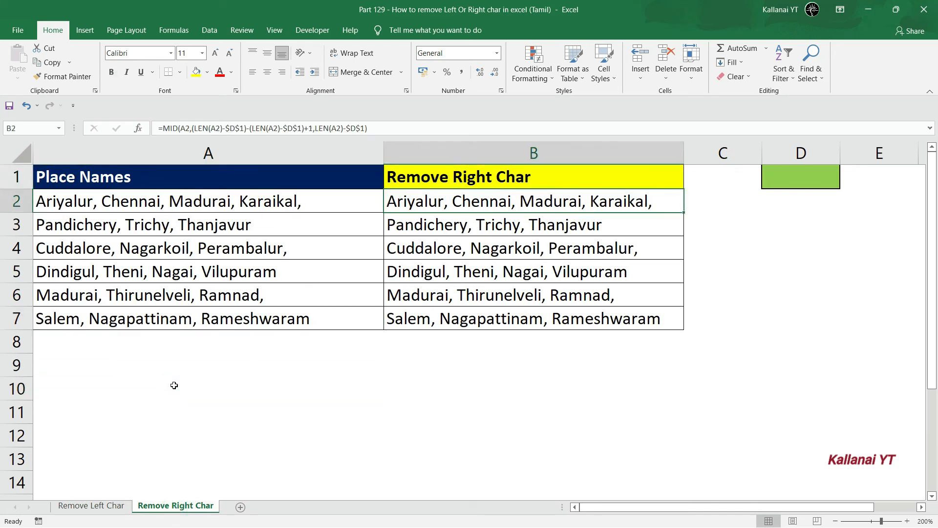
{"action": "key", "text": "Left"}
{"action": "key", "text": "ctrl+shift+Down"}
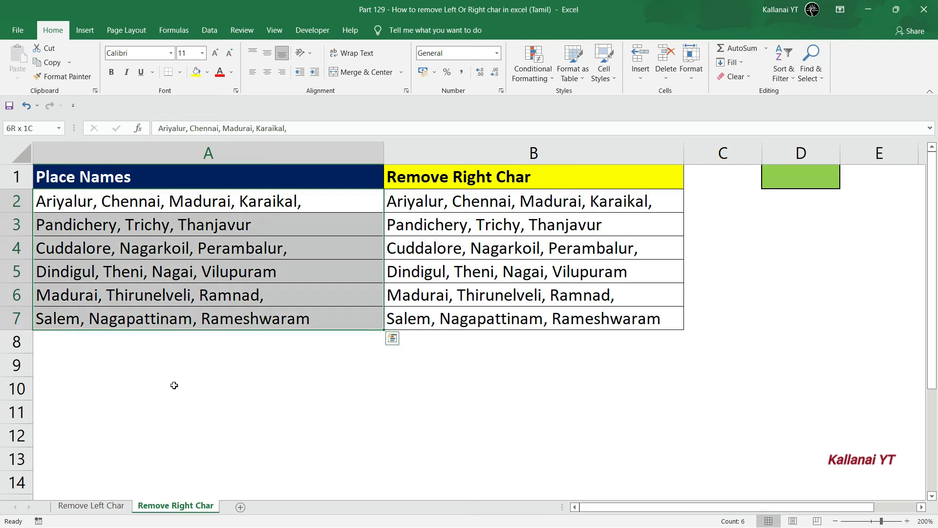
Examine how the place names in A2:A7, the formula in B2 and the count cell D1 relate.
{"action": "key", "text": "Right"}
{"action": "key", "text": "Right"}
{"action": "key", "text": "Right"}
{"action": "key", "text": "Right"}
{"action": "key", "text": "Left"}
{"action": "key", "text": "Up"}
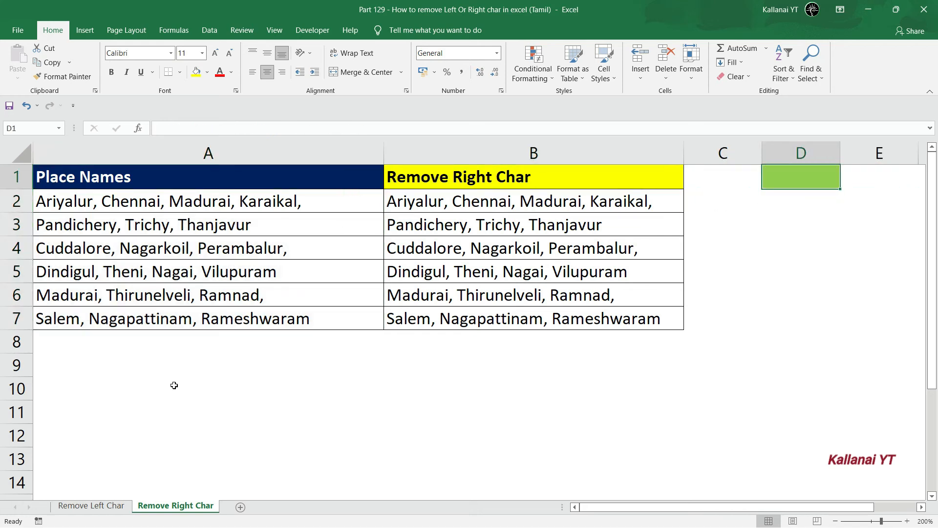
{"action": "key", "text": "Left"}
{"action": "key", "text": "Left"}
{"action": "key", "text": "Left"}
{"action": "key", "text": "Down"}
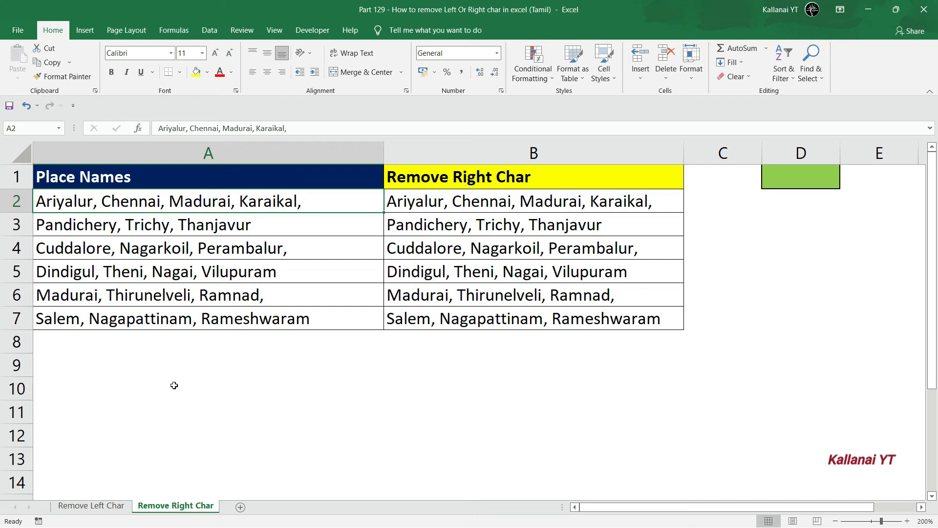
{"action": "key", "text": "Right"}
{"action": "key", "text": "Left"}
{"action": "key", "text": "ctrl+shift+Down"}
{"action": "key", "text": "Right"}
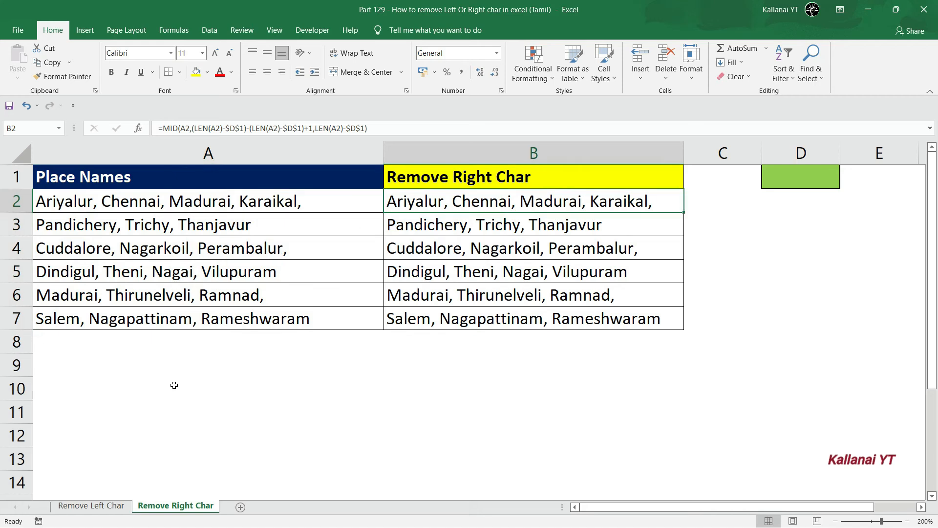
{"action": "key", "text": "Right"}
{"action": "key", "text": "Right"}
{"action": "key", "text": "Up"}
{"action": "key", "text": "Left"}
{"action": "key", "text": "Left"}
{"action": "key", "text": "Left"}
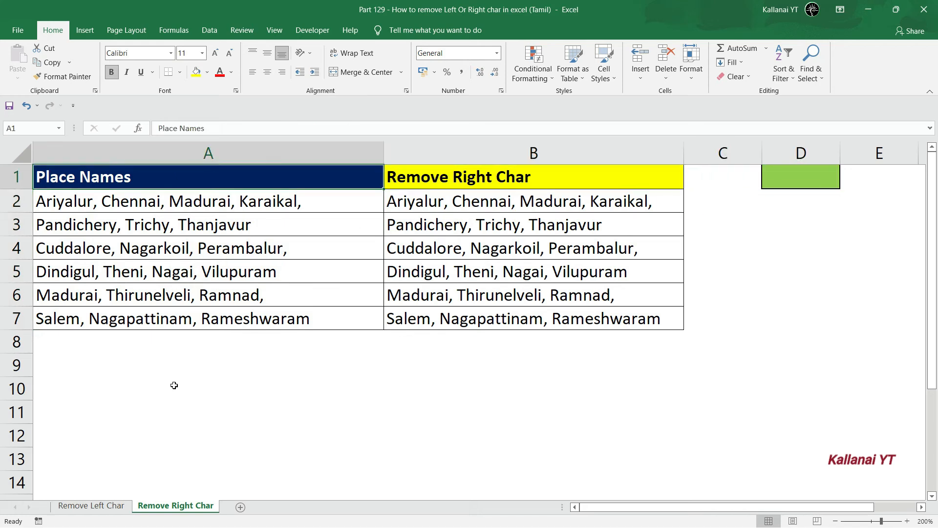
{"action": "key", "text": "Down"}
{"action": "key", "text": "ctrl+shift+Down"}
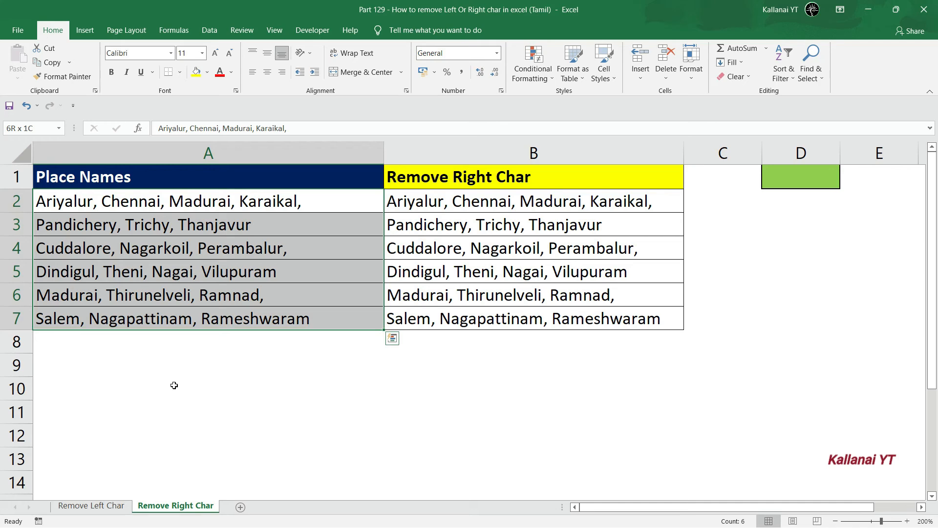
Test the existing Remove Right Char formulas with a character count of 1 in D1.
{"action": "key", "text": "Right"}
{"action": "key", "text": "Right"}
{"action": "key", "text": "Right"}
{"action": "key", "text": "Up"}
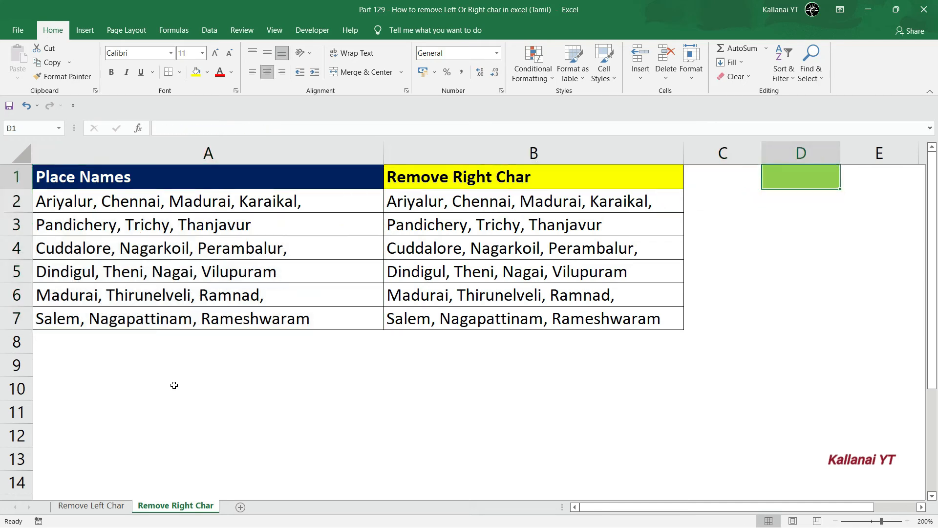
{"action": "type", "text": "1"}
{"action": "key", "text": "Return"}
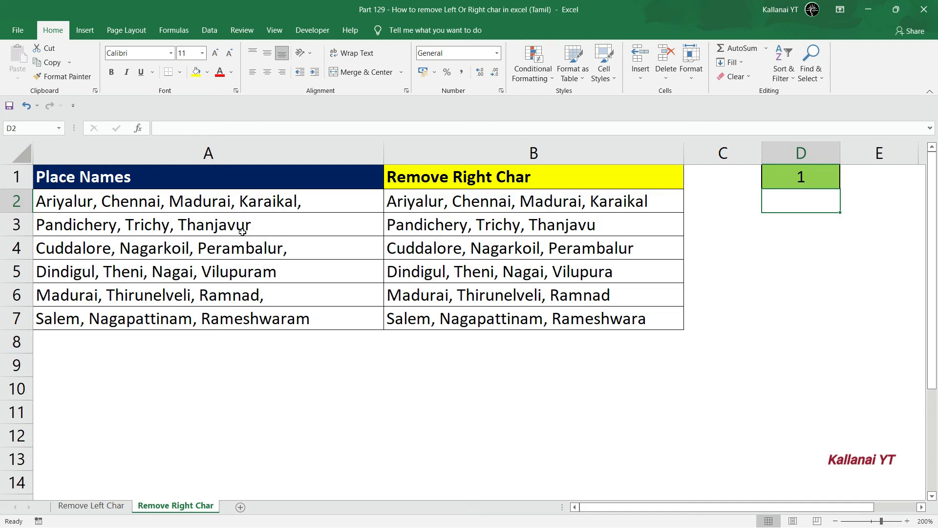
{"action": "key", "text": "Page_Down"}
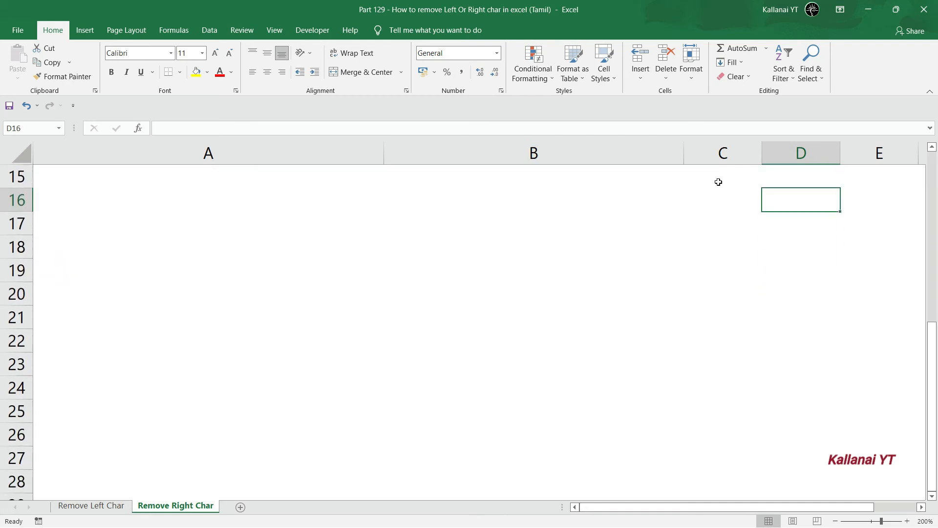
{"action": "key", "text": "ctrl+Up"}
{"action": "key", "text": "Down"}
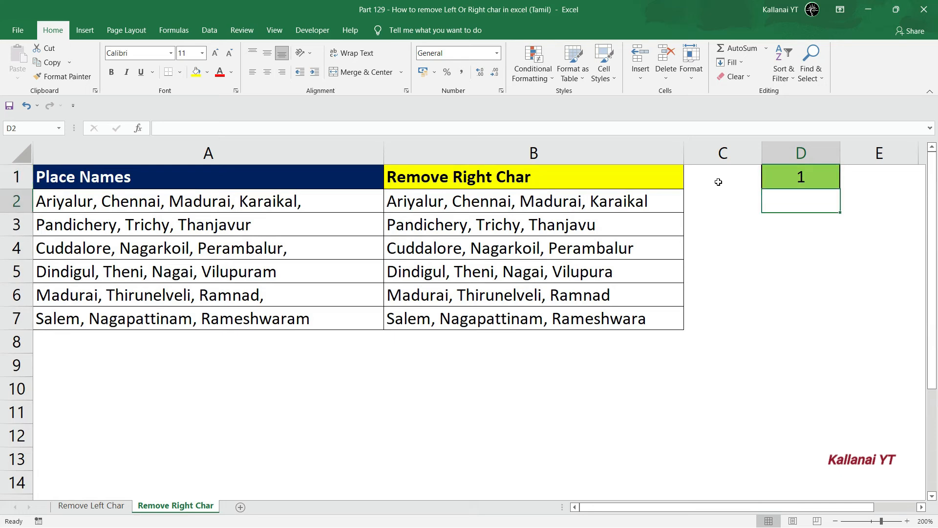
Test the existing formulas with character counts of 2, 3 and 5 in D1, comparing the results with column A.
{"action": "key", "text": "Up"}
{"action": "type", "text": "2"}
{"action": "key", "text": "Return"}
{"action": "key", "text": "Up"}
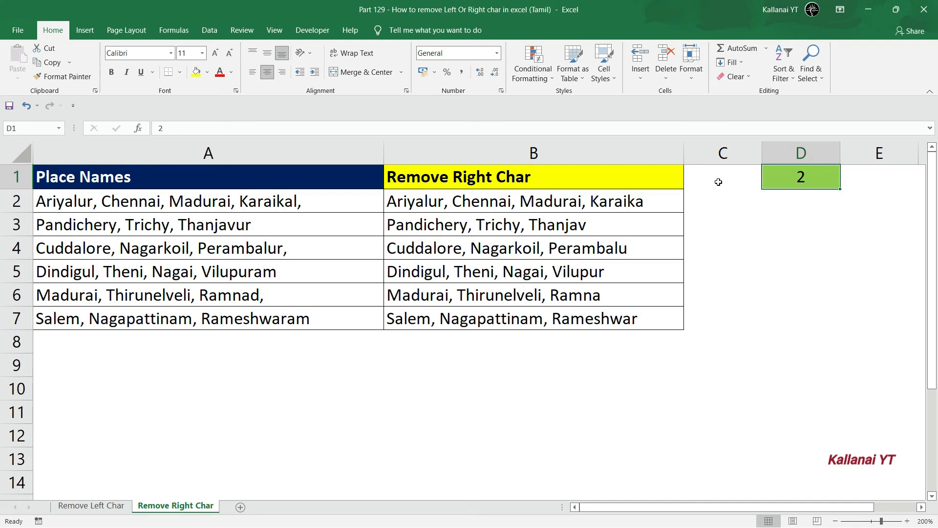
{"action": "type", "text": "3"}
{"action": "key", "text": "Return"}
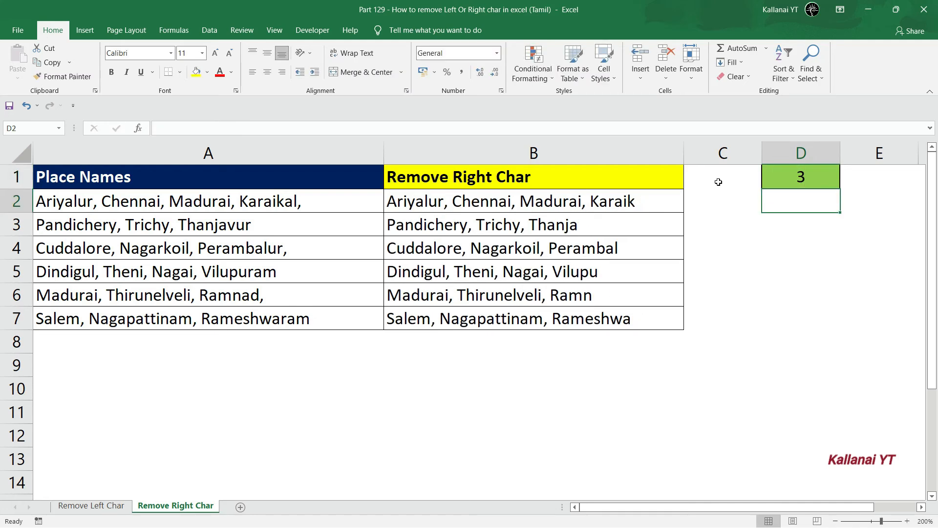
{"action": "key", "text": "Up"}
{"action": "type", "text": "5"}
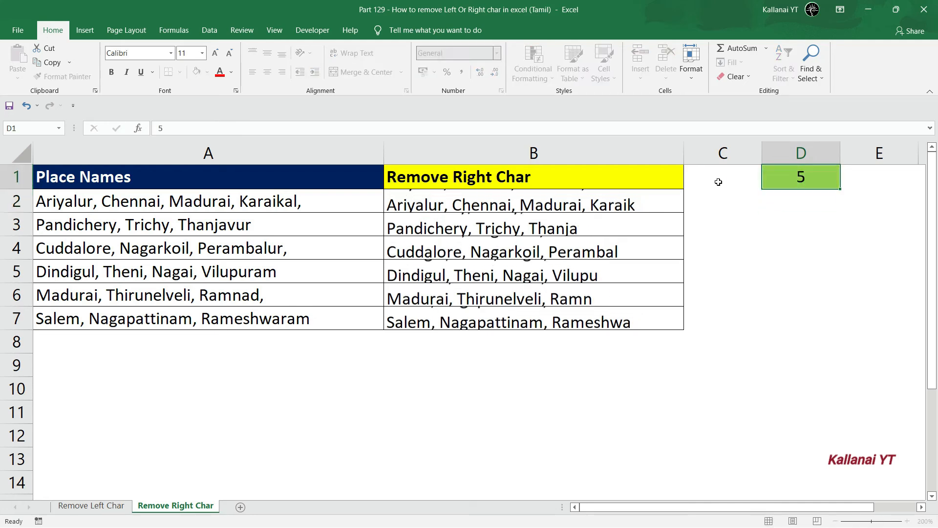
{"action": "key", "text": "Return"}
{"action": "key", "text": "Left"}
{"action": "key", "text": "Left"}
{"action": "key", "text": "Left"}
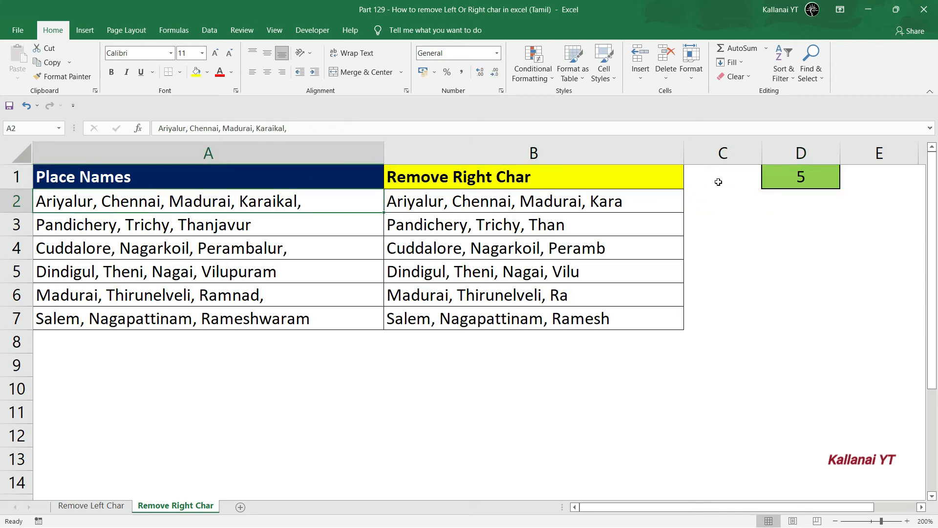
{"action": "key", "text": "Right"}
{"action": "key", "text": "Right"}
{"action": "key", "text": "Right"}
{"action": "key", "text": "Left"}
{"action": "key", "text": "Left"}
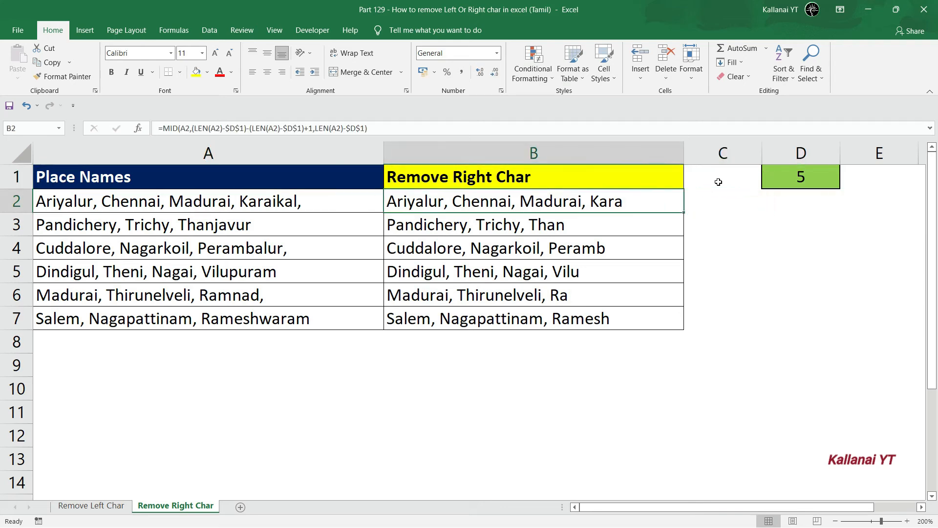
Set the character count in D1 to 1.
{"action": "key", "text": "Right"}
{"action": "key", "text": "Right"}
{"action": "key", "text": "Up"}
{"action": "type", "text": "1"}
{"action": "key", "text": "Return"}
Clear the existing formulas from B2:B7 and select B2.
{"action": "key", "text": "Left"}
{"action": "key", "text": "Left"}
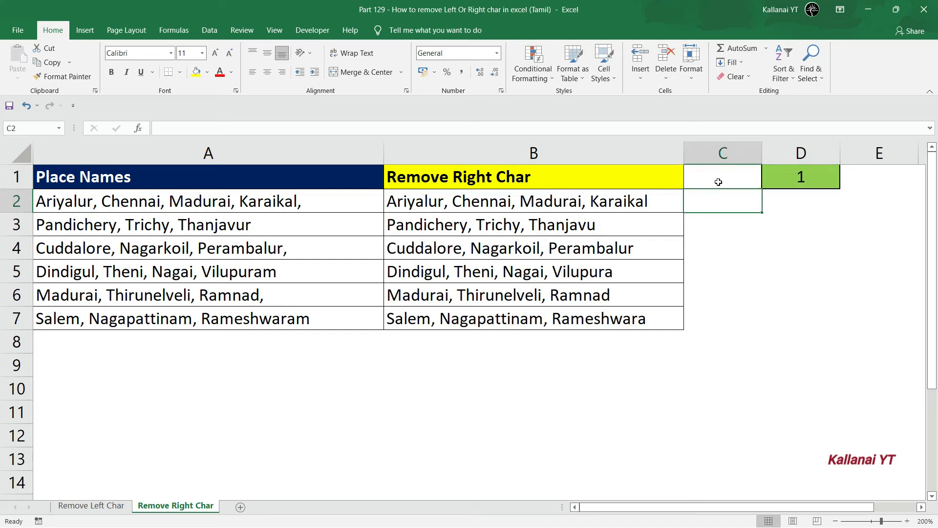
{"action": "key", "text": "Up"}
{"action": "key", "text": "Down"}
{"action": "key", "text": "ctrl+shift+Down"}
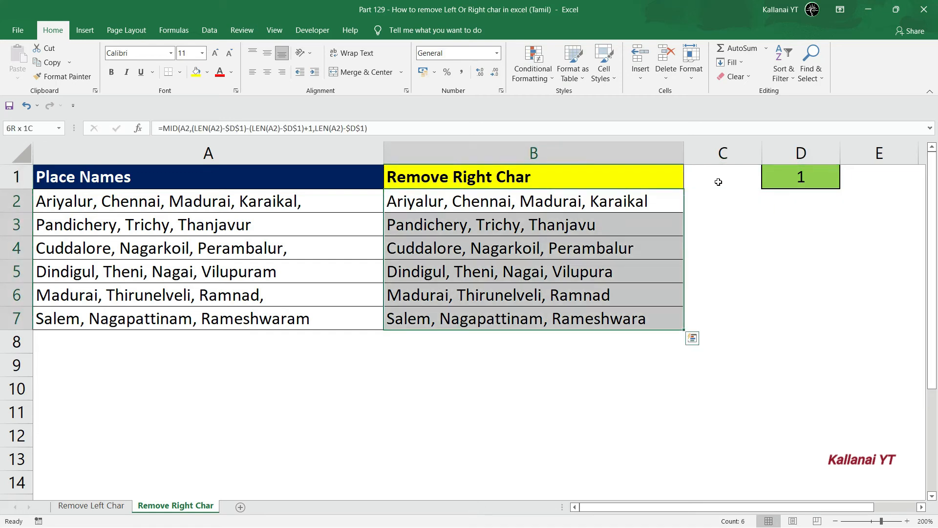
{"action": "key", "text": "Delete"}
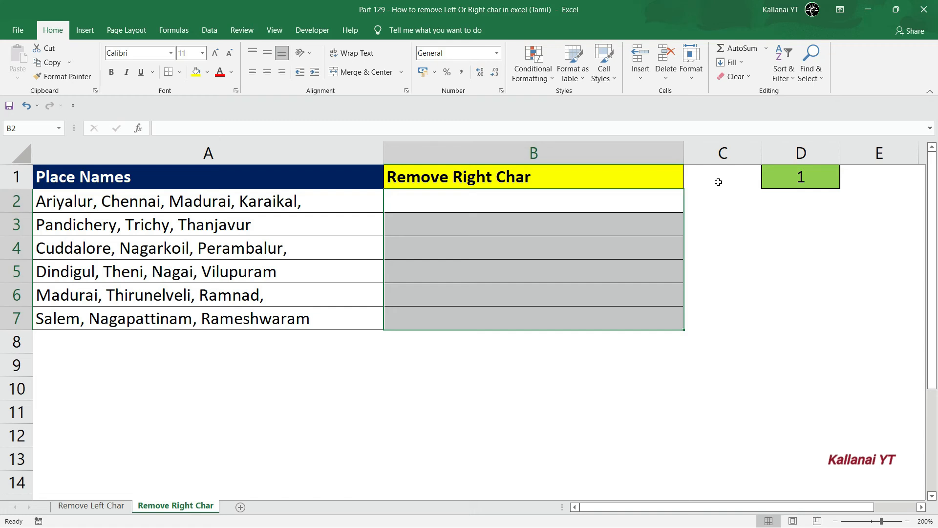
{"action": "key", "text": "Right"}
{"action": "key", "text": "Left"}
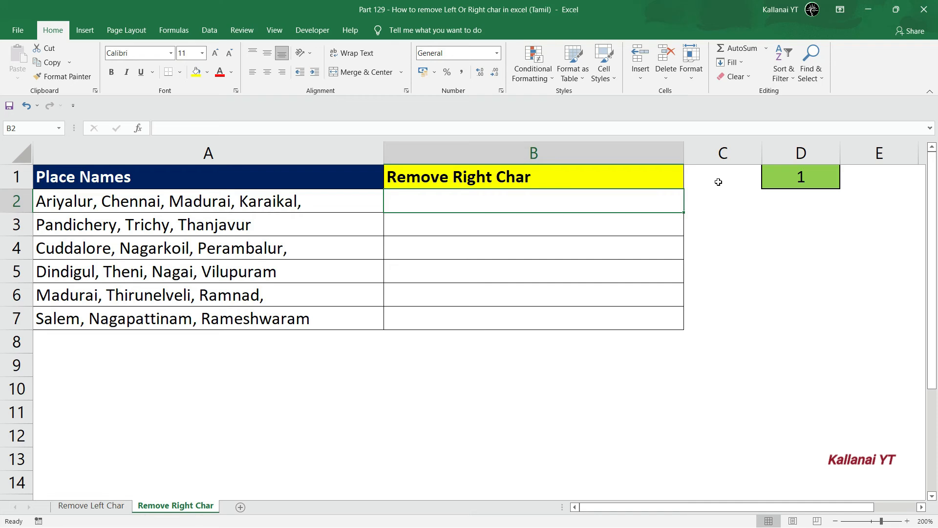
Enter a LEN formula in B2 that counts the characters in A2.
{"action": "type", "text": "=len"}
{"action": "key", "text": "Tab"}
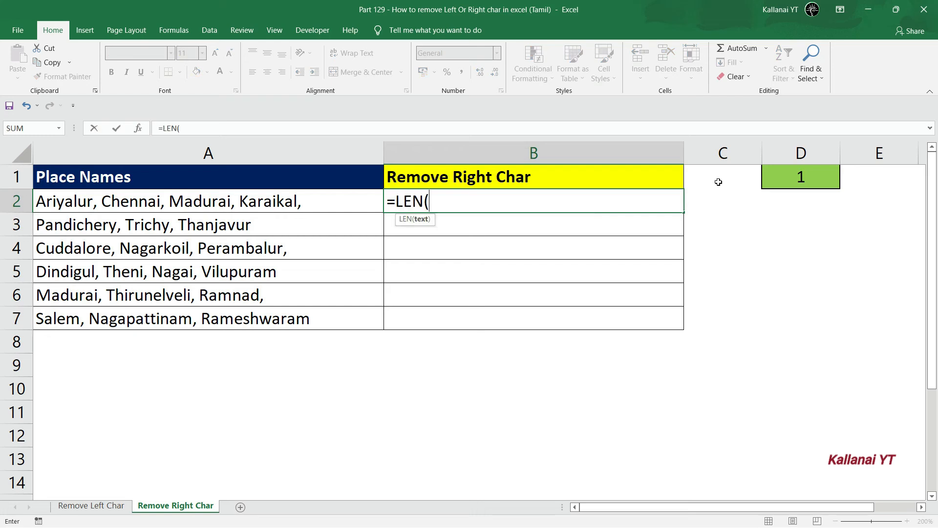
{"action": "key", "text": "Left"}
{"action": "key", "text": "Return"}
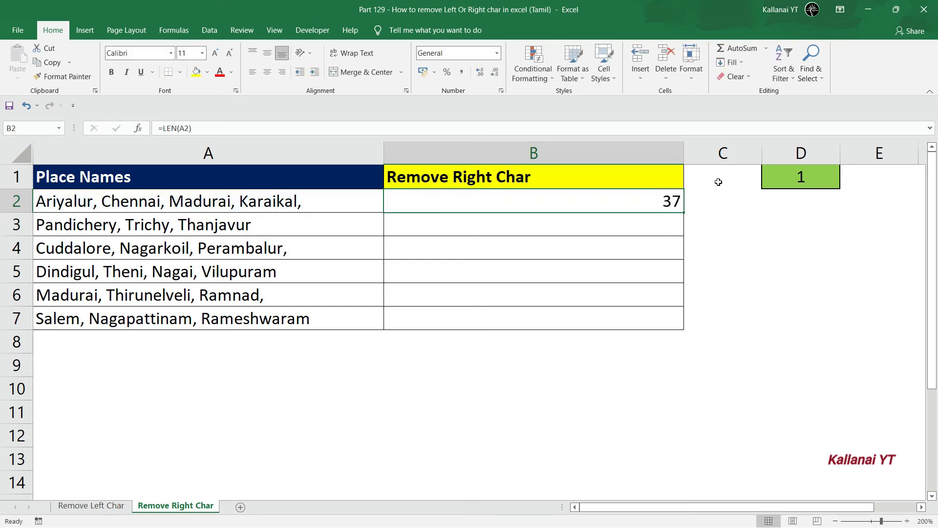
Center B2 and extend its LEN formula to subtract D1 as an absolute reference: =LEN(A2)-$D$1.
{"action": "left_click", "coordinate": [267, 72]}
{"action": "key", "text": "F2"}
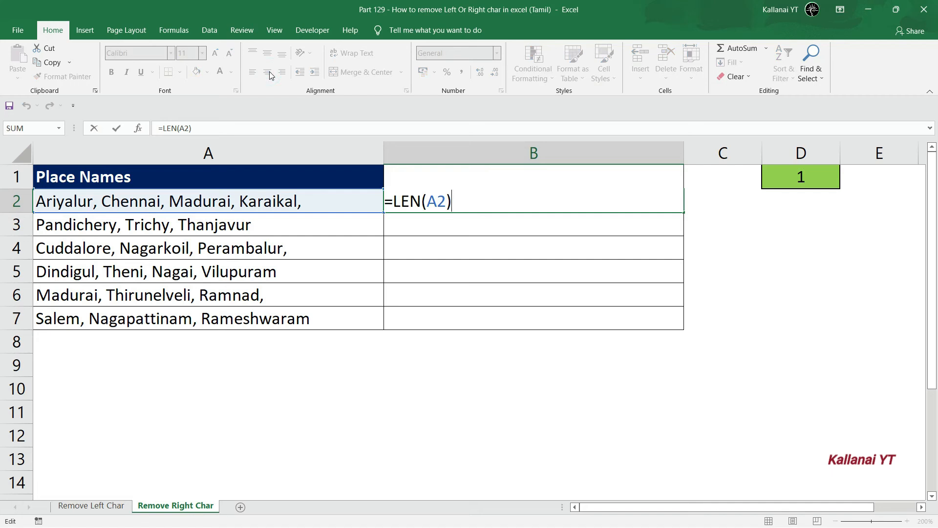
{"action": "type", "text": "-1"}
{"action": "key", "text": "BackSpace"}
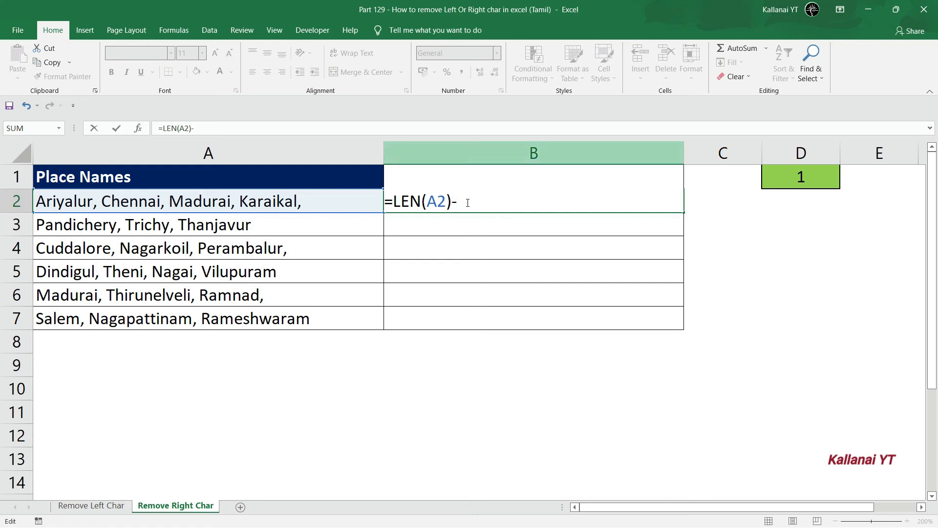
{"action": "left_click", "coordinate": [809, 180]}
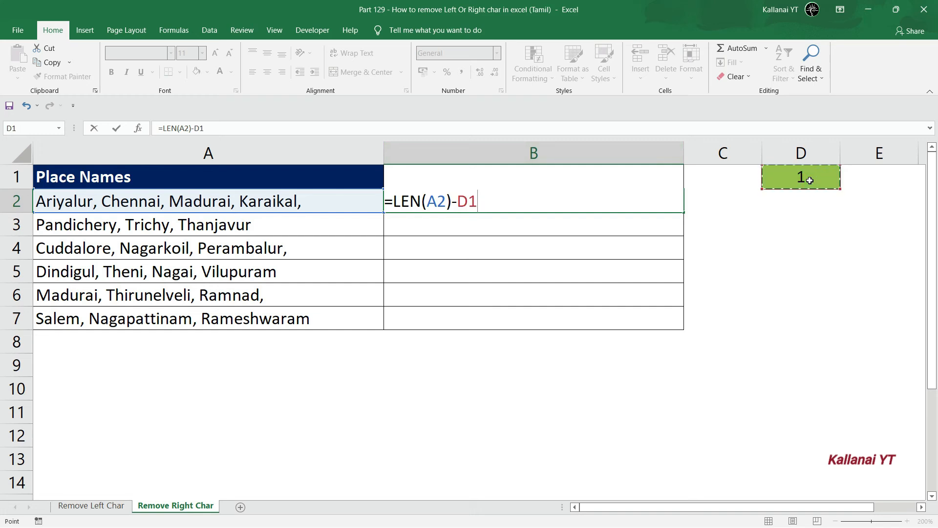
{"action": "key", "text": "F4"}
{"action": "key", "text": "ctrl+Return"}
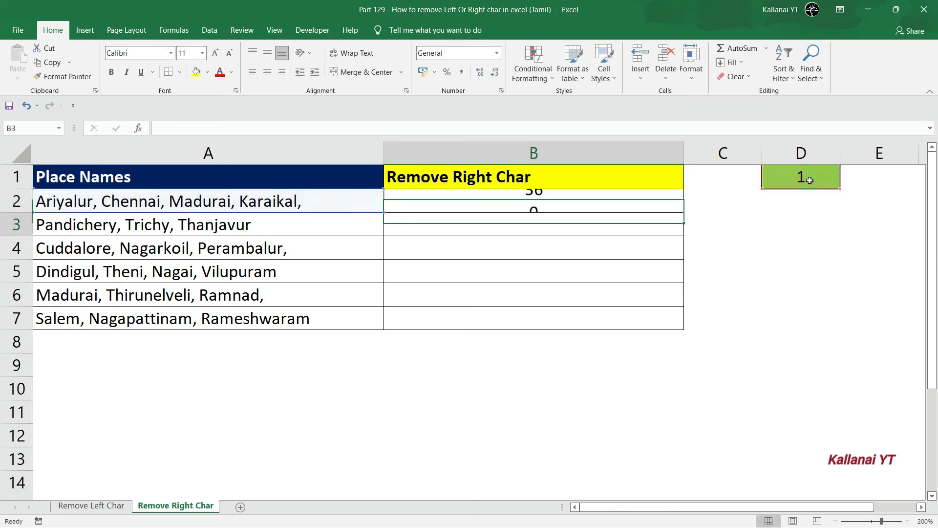
Test the B2 formula with character counts of 5 and 6 in D1, and set D1 back to 1.
{"action": "left_click", "coordinate": [810, 181]}
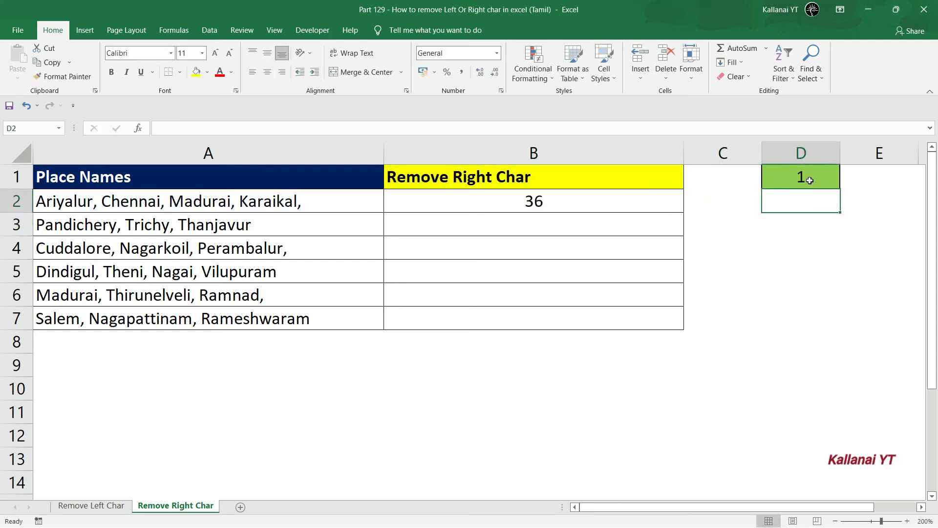
{"action": "type", "text": "5"}
{"action": "key", "text": "Return"}
{"action": "left_click", "coordinate": [811, 180]}
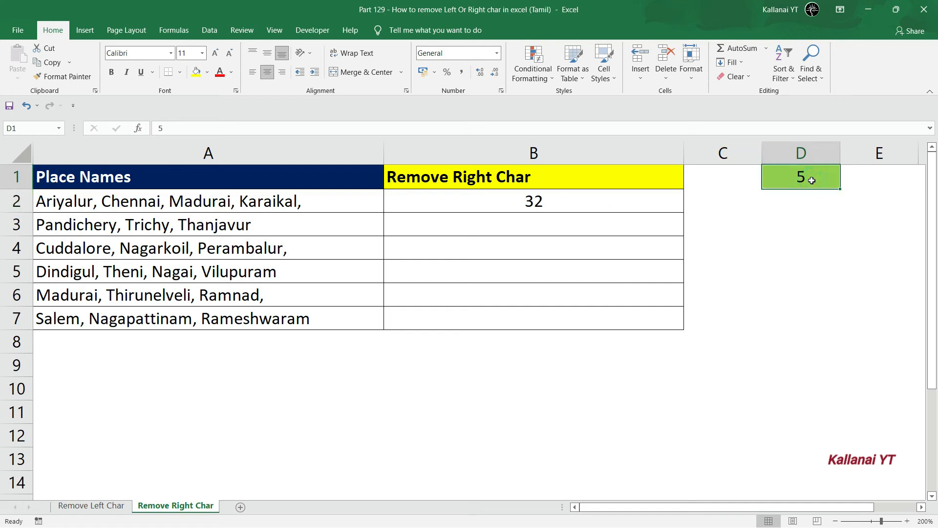
{"action": "type", "text": "6"}
{"action": "key", "text": "Return"}
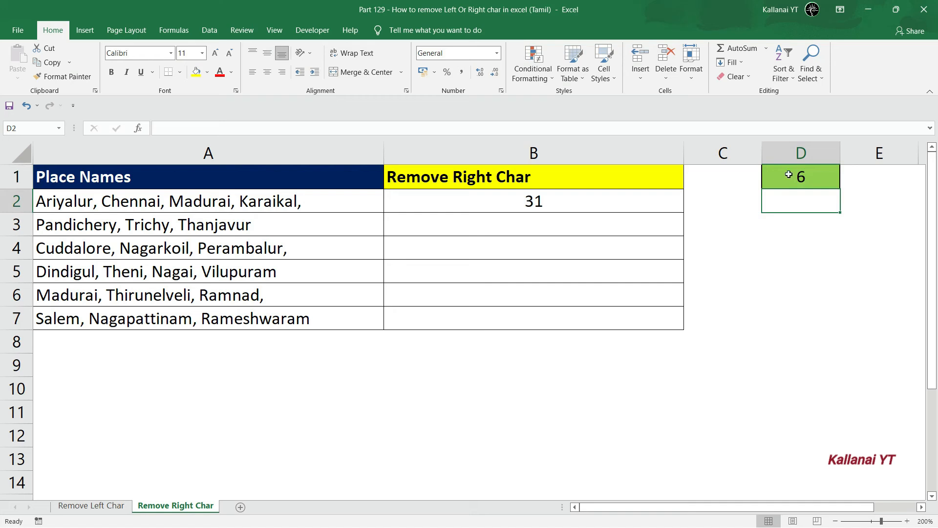
{"action": "left_click", "coordinate": [789, 174]}
{"action": "type", "text": "1"}
{"action": "key", "text": "Return"}
Wrap the B2 formula in LEFT so it reads =LEFT(A2,LEN(A2)-$D$1), and left-align the cell.
{"action": "double_click", "coordinate": [626, 199]}
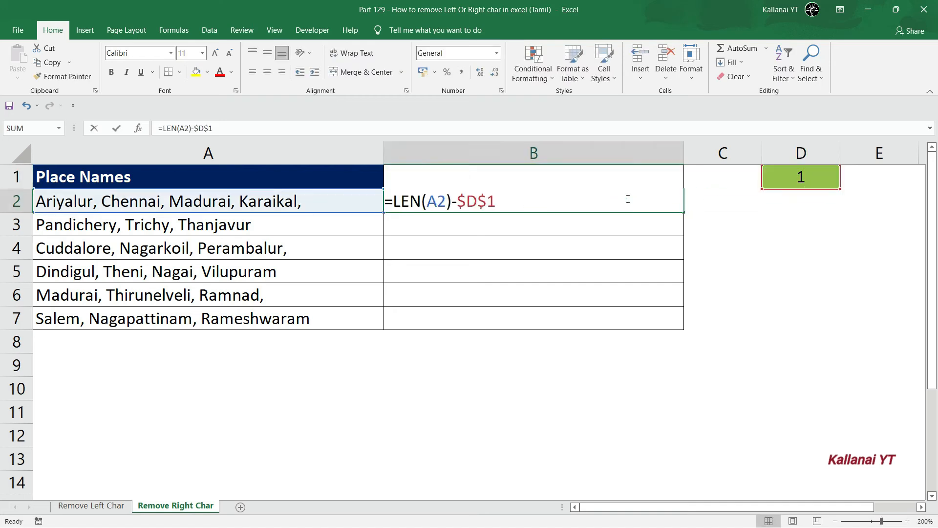
{"action": "left_click", "coordinate": [393, 202]}
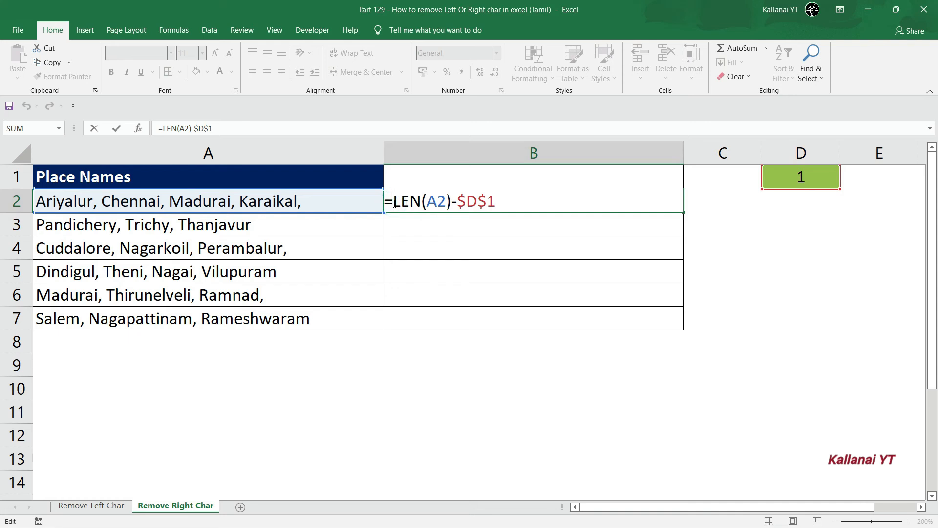
{"action": "type", "text": "lef"}
{"action": "key", "text": "Tab"}
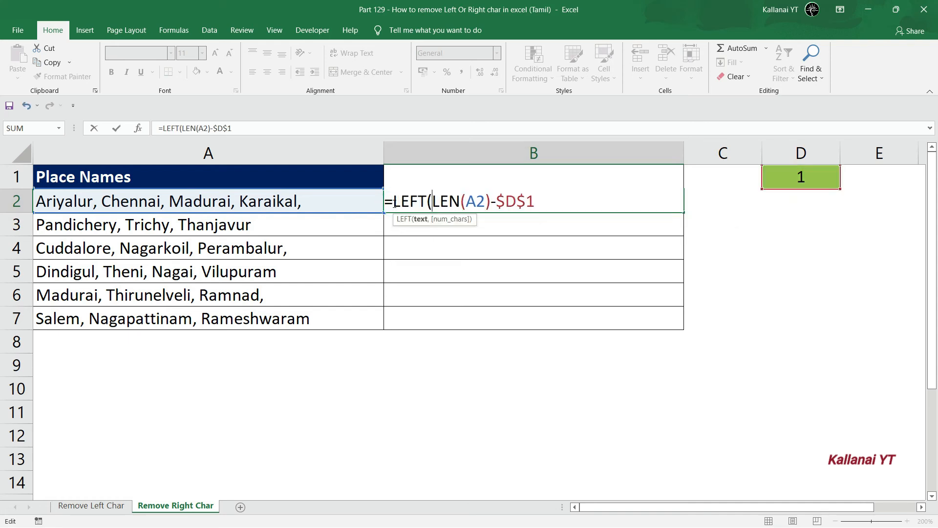
{"action": "left_click", "coordinate": [252, 201]}
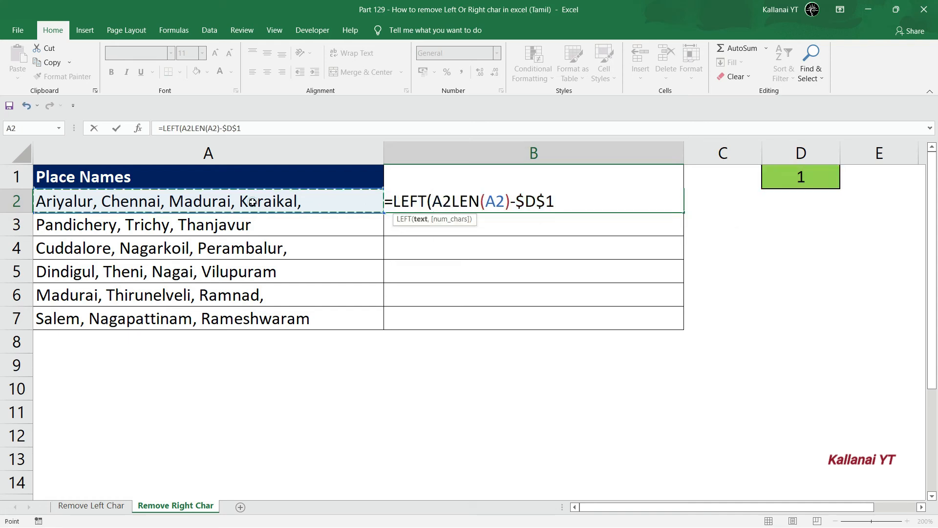
{"action": "type", "text": ","}
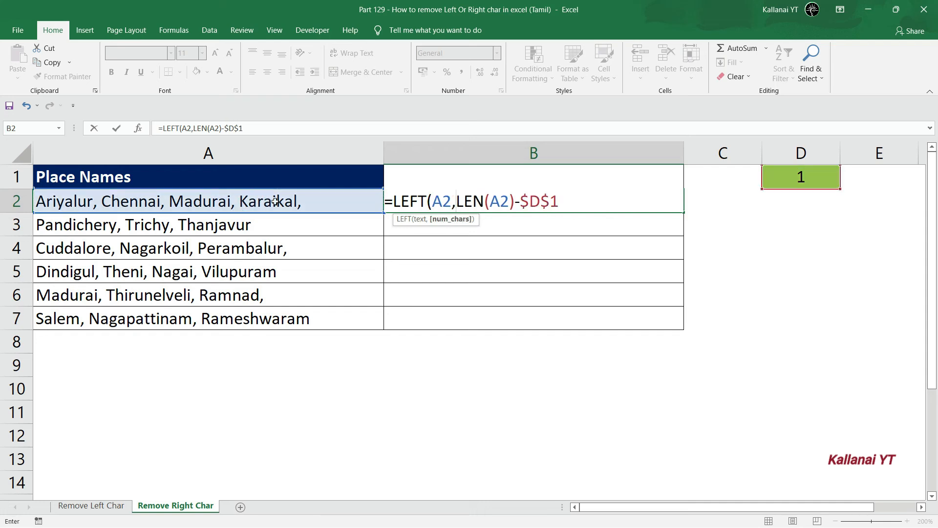
{"action": "left_click", "coordinate": [572, 197]}
{"action": "mouse_move", "coordinate": [567, 198]}
{"action": "left_mouse_down"}
{"action": "mouse_move", "coordinate": [456, 200]}
{"action": "mouse_move", "coordinate": [569, 197]}
{"action": "left_mouse_up"}
{"action": "type", "text": ")"}
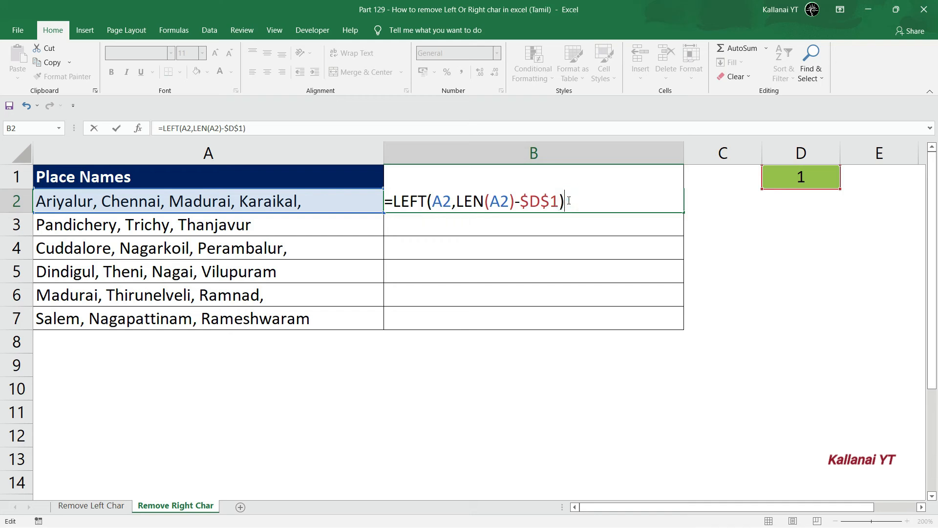
{"action": "key", "text": "Return"}
{"action": "left_click", "coordinate": [454, 201]}
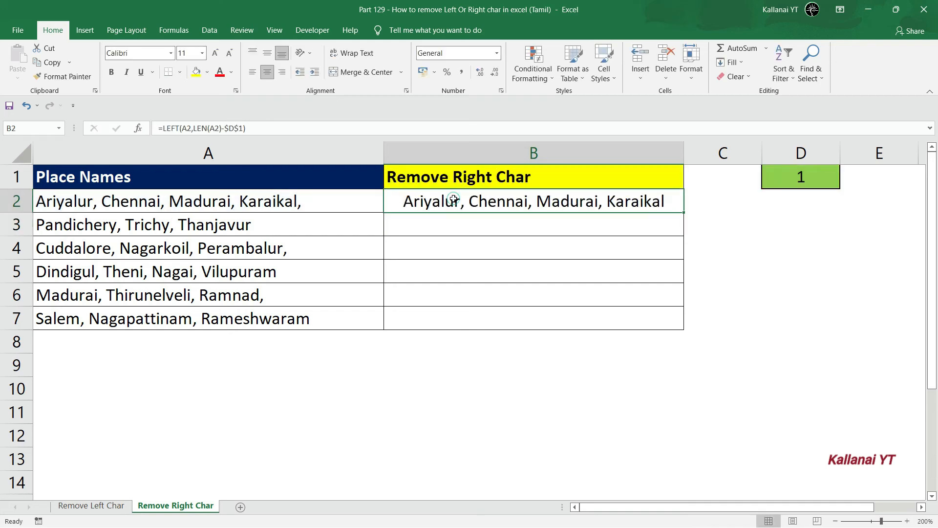
{"action": "left_click", "coordinate": [253, 72]}
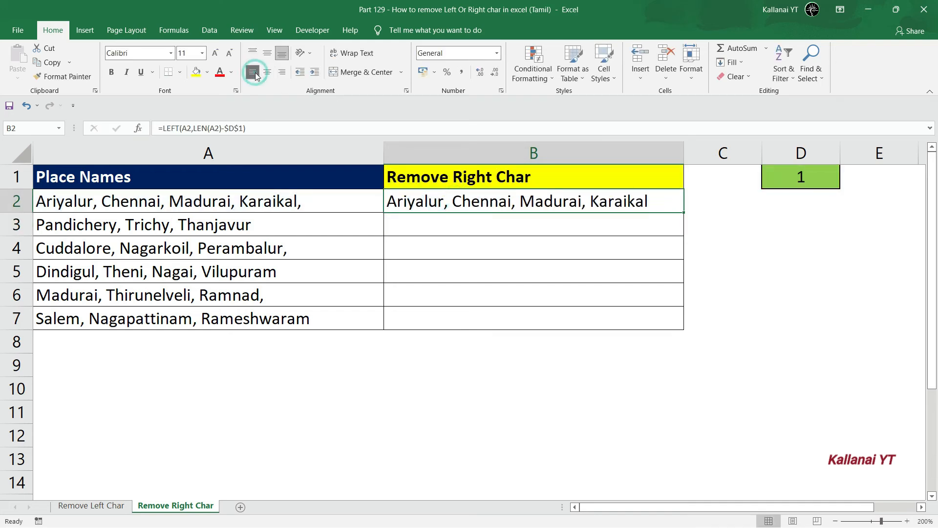
Compare B2 with the original text in A2 and fill the LEFT formula down through B7.
{"action": "left_click", "coordinate": [275, 201]}
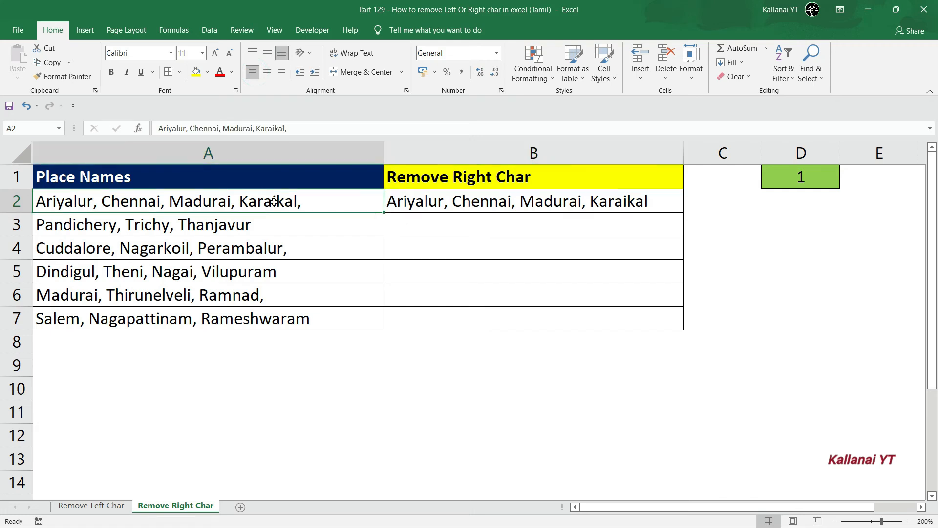
{"action": "double_click", "coordinate": [303, 206]}
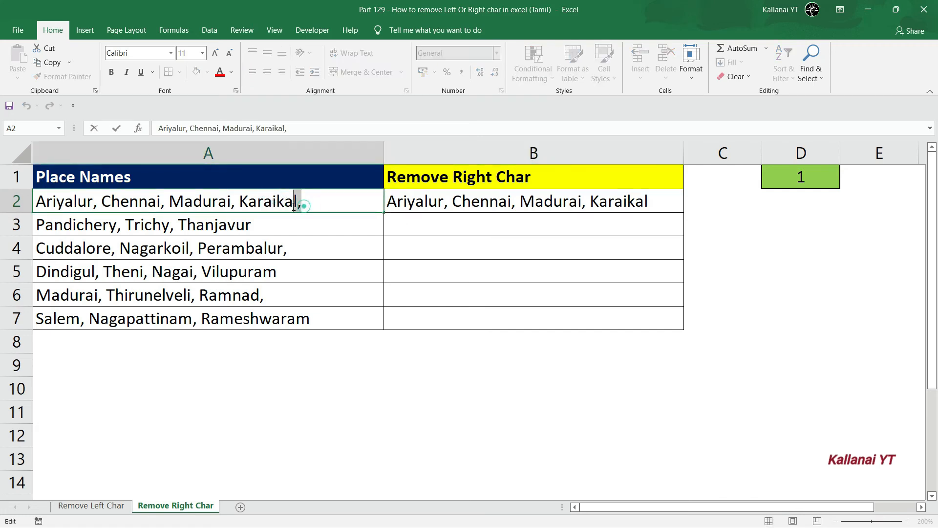
{"action": "key", "text": "Escape"}
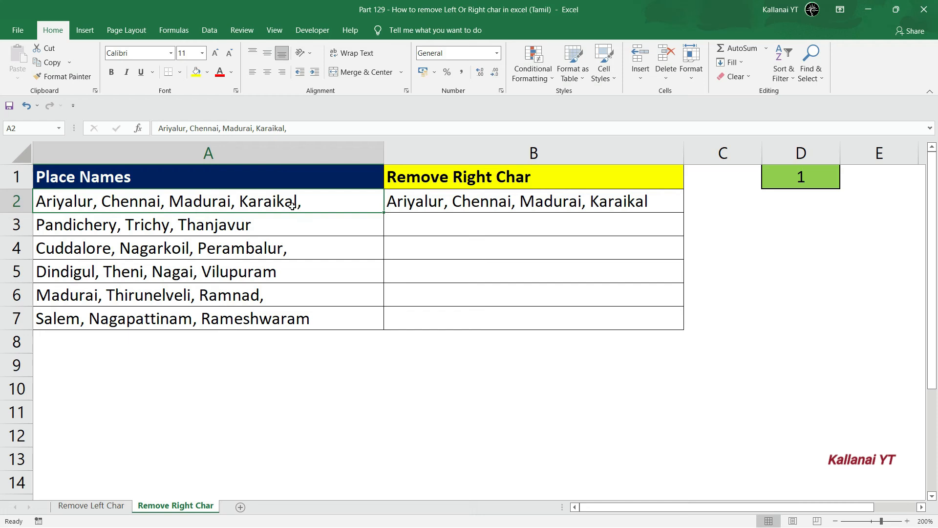
{"action": "left_click", "coordinate": [614, 203]}
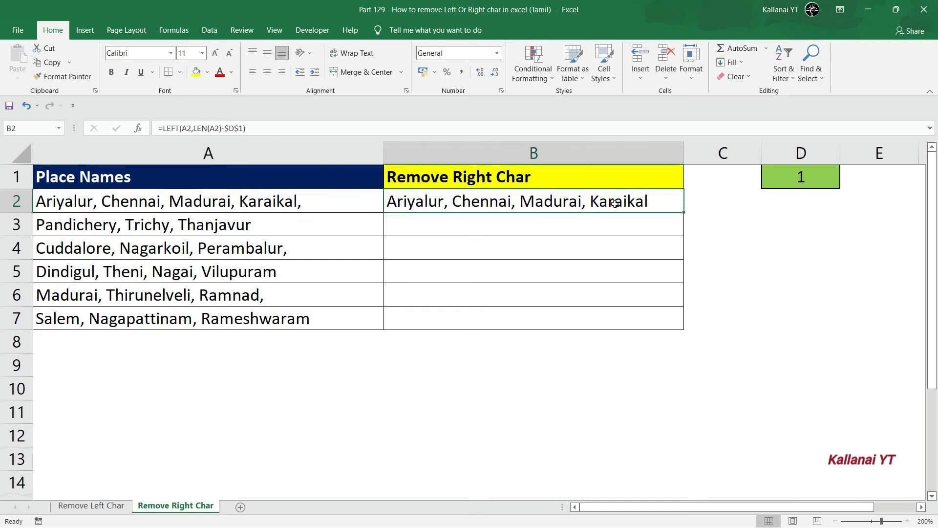
{"action": "left_click", "coordinate": [682, 213]}
{"action": "mouse_move", "coordinate": [682, 213]}
{"action": "left_mouse_down"}
{"action": "mouse_move", "coordinate": [494, 208]}
{"action": "mouse_move", "coordinate": [752, 201]}
{"action": "mouse_move", "coordinate": [667, 215]}
{"action": "left_mouse_up"}
{"action": "key", "text": "ctrl+z"}
{"action": "double_click", "coordinate": [682, 212]}
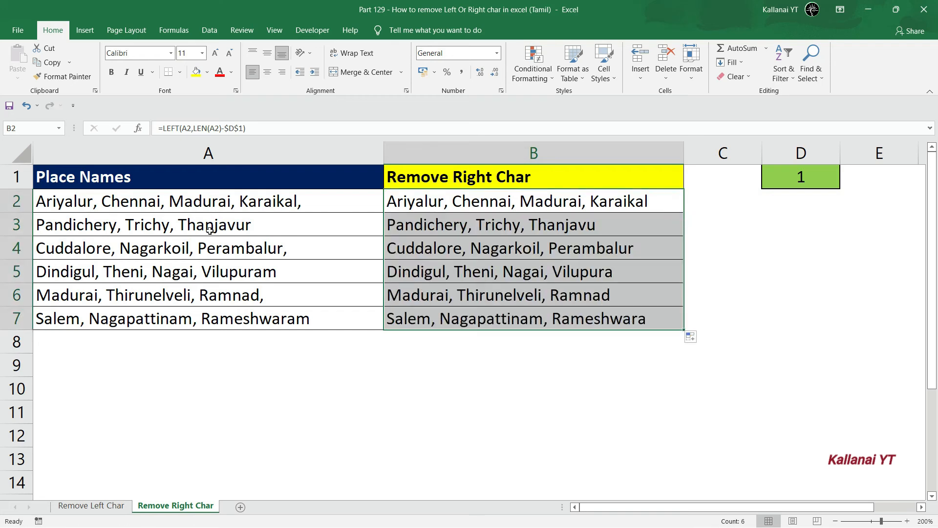
Review the filled results against column A and test them with character counts of 3 and 6 in D1.
{"action": "left_click", "coordinate": [210, 230]}
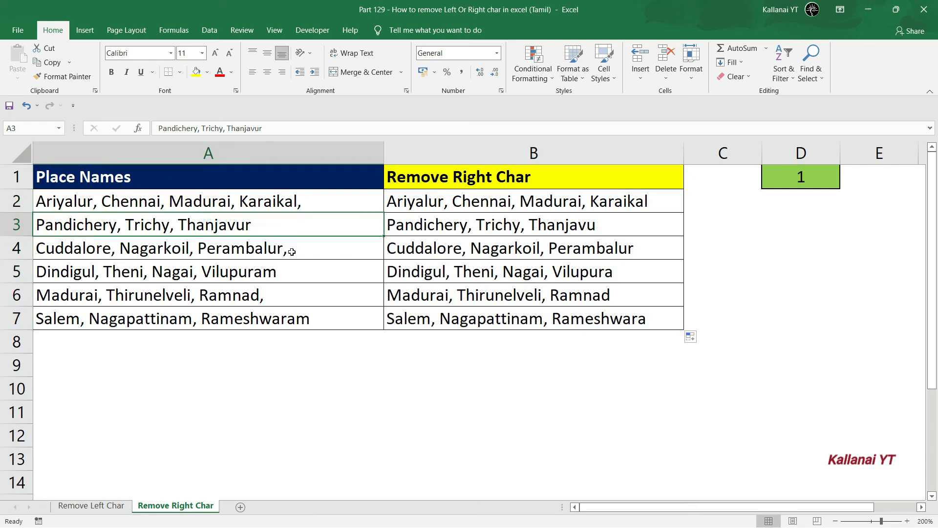
{"action": "left_click", "coordinate": [810, 173]}
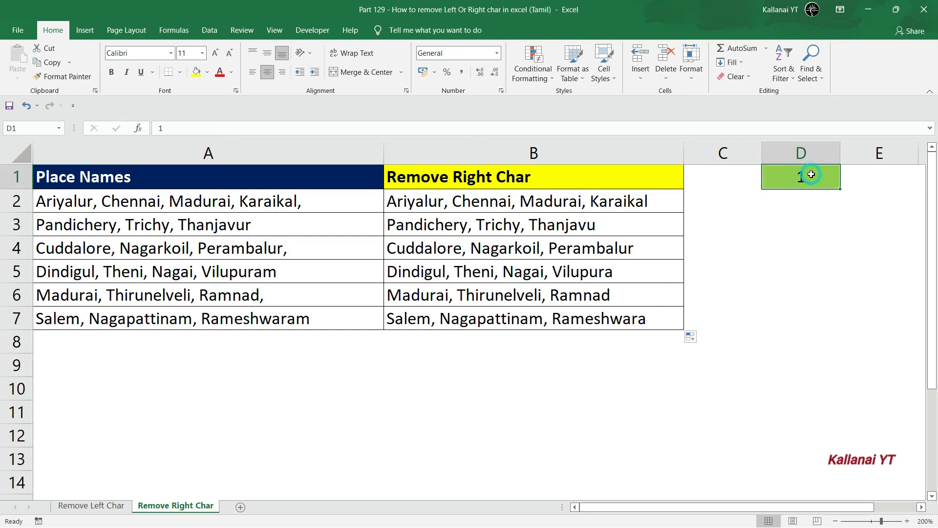
{"action": "left_click_drag", "start_coordinate": [544, 203], "coordinate": [541, 316]}
{"action": "left_click", "coordinate": [805, 178]}
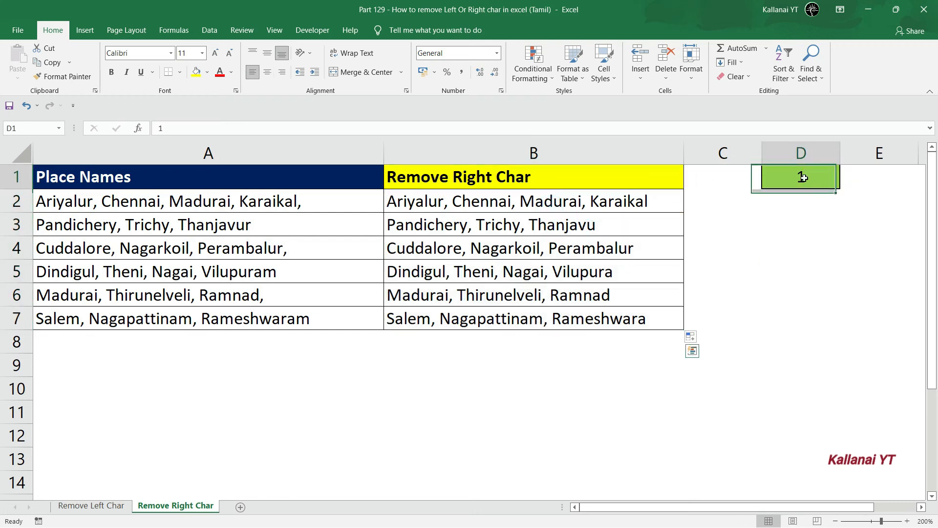
{"action": "type", "text": "3"}
{"action": "key", "text": "Return"}
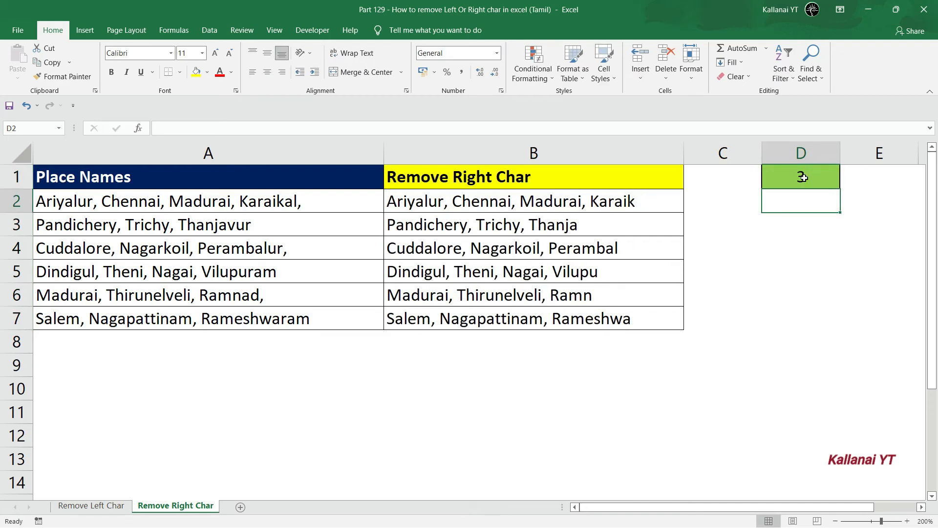
{"action": "left_click", "coordinate": [804, 178]}
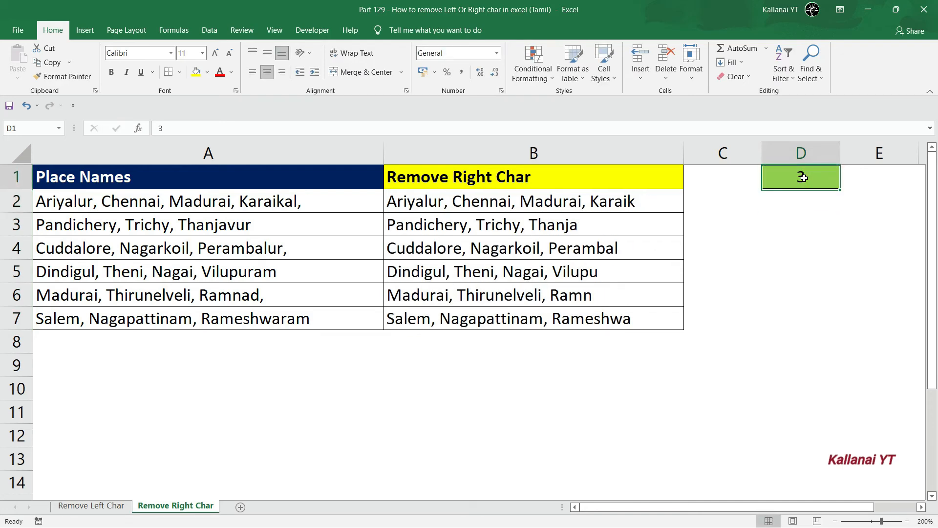
{"action": "type", "text": "6"}
{"action": "key", "text": "Return"}
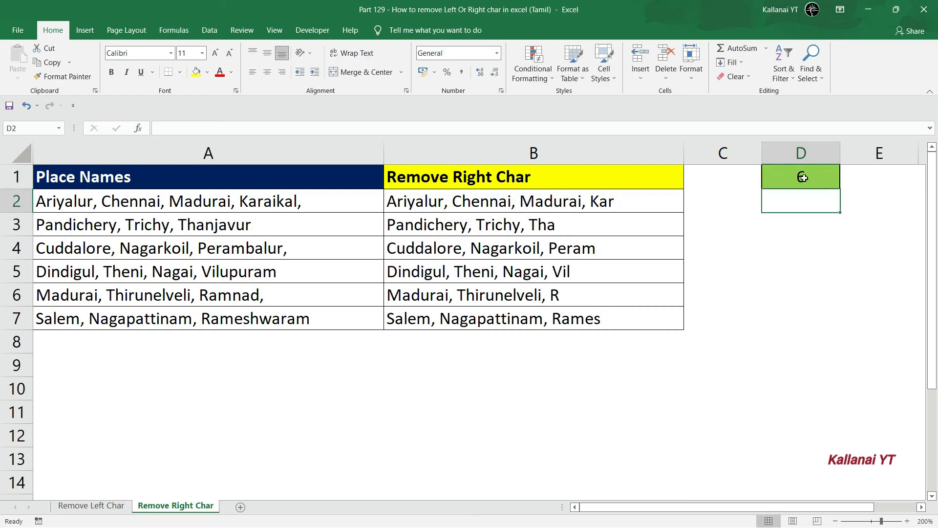
Append "Chennai" to the end of the place names in A4.
{"action": "key", "text": "Up"}
{"action": "key", "text": "Left"}
{"action": "key", "text": "Left"}
{"action": "key", "text": "Left"}
{"action": "key", "text": "Down"}
{"action": "key", "text": "Down"}
{"action": "key", "text": "Down"}
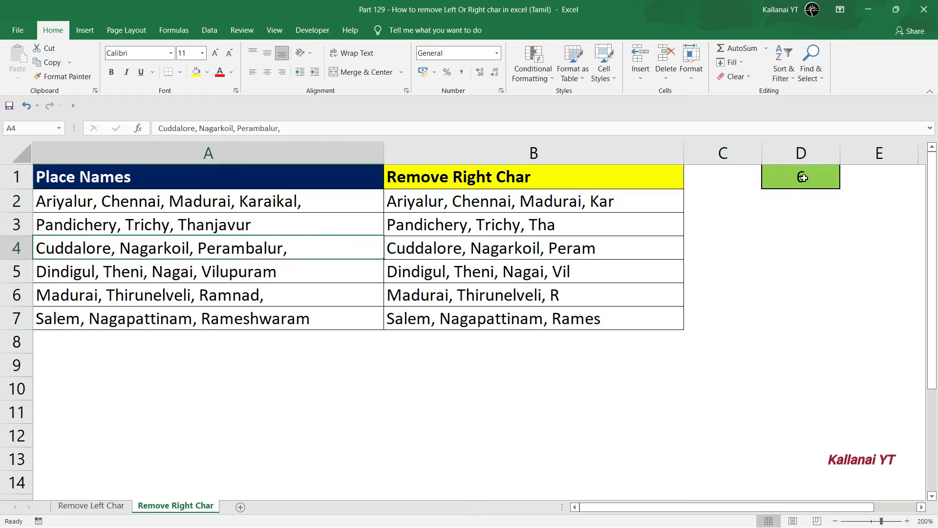
{"action": "key", "text": "Down"}
{"action": "key", "text": "Up"}
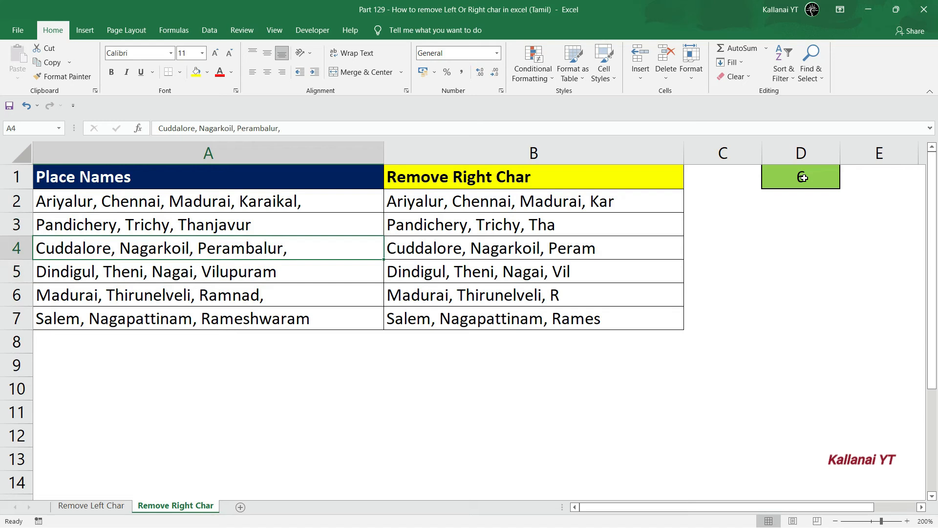
{"action": "key", "text": "F2"}
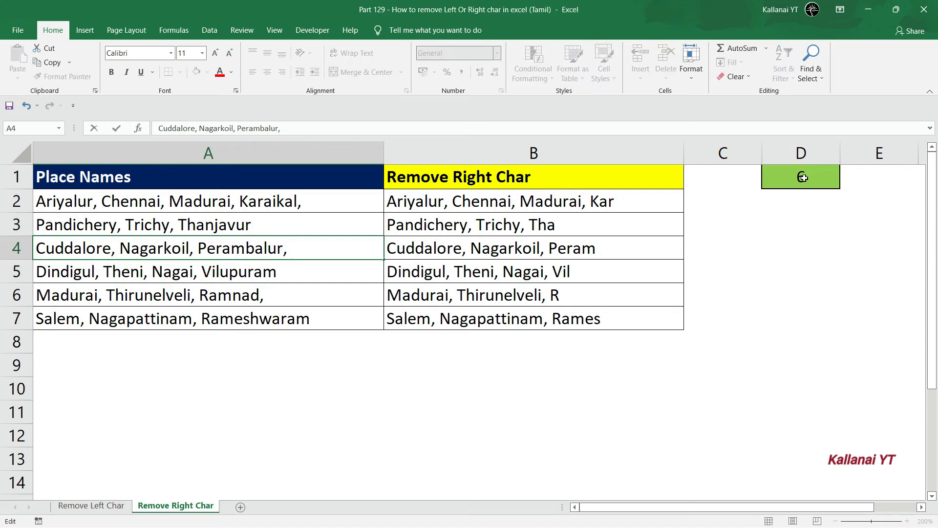
{"action": "type", "text": "Chennai"}
{"action": "key", "text": "Return"}
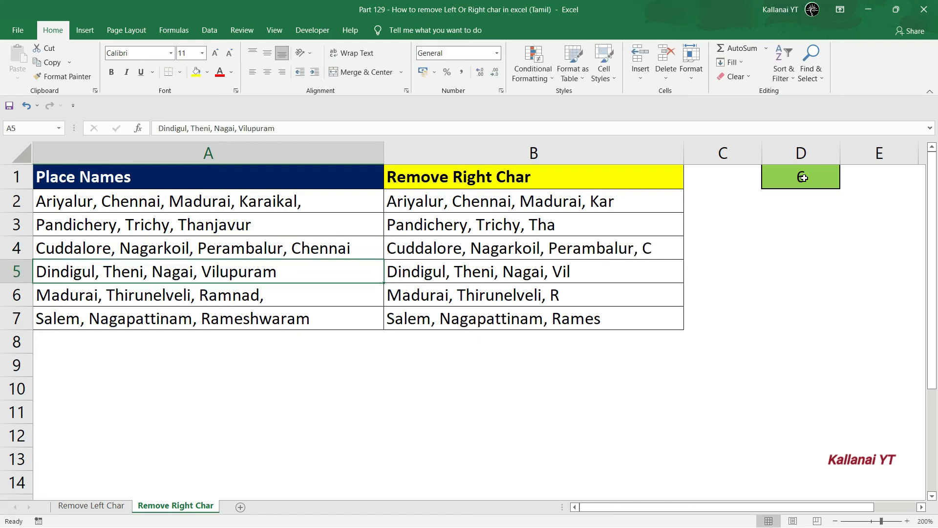
Set the character count in D1 to 1 and autofit the width of column B.
{"action": "left_click", "coordinate": [779, 179]}
{"action": "type", "text": "1"}
{"action": "key", "text": "Return"}
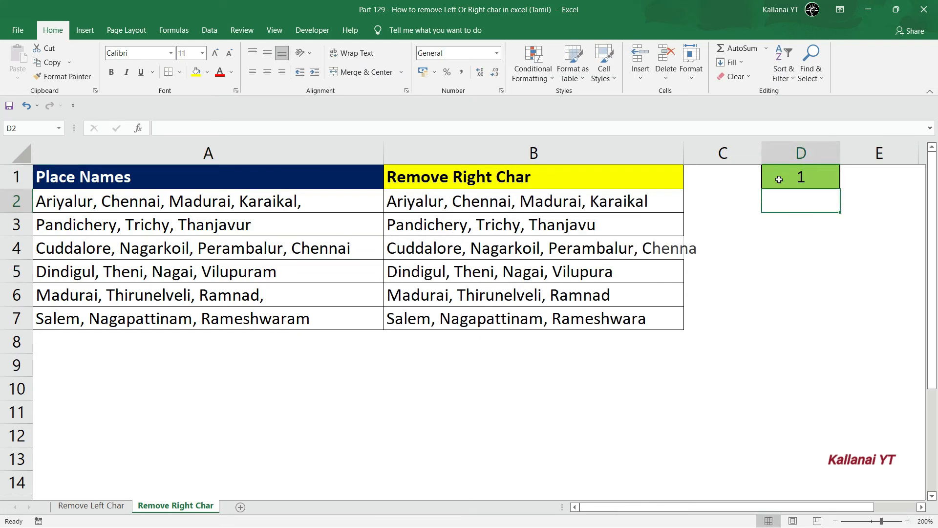
{"action": "double_click", "coordinate": [683, 148]}
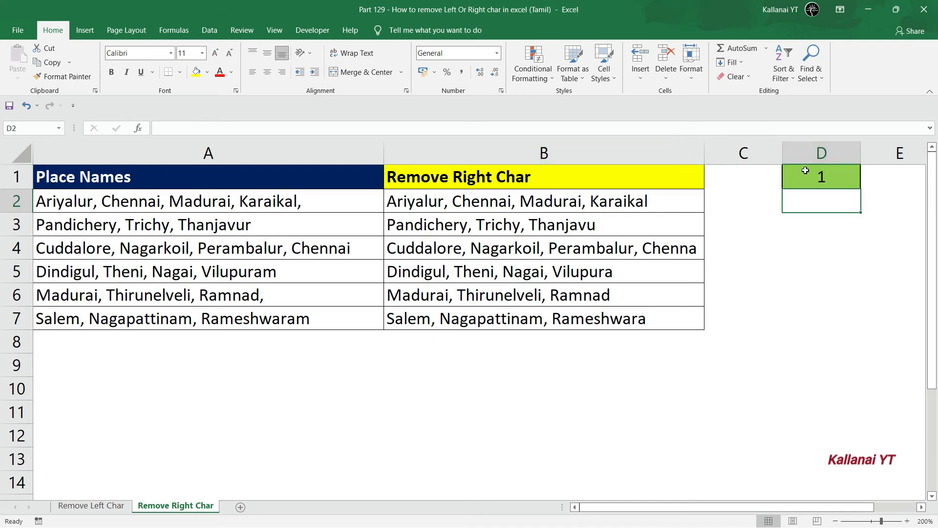
Clear the character count in D1 and compare the formula results in column B with column A.
{"action": "left_click", "coordinate": [807, 173]}
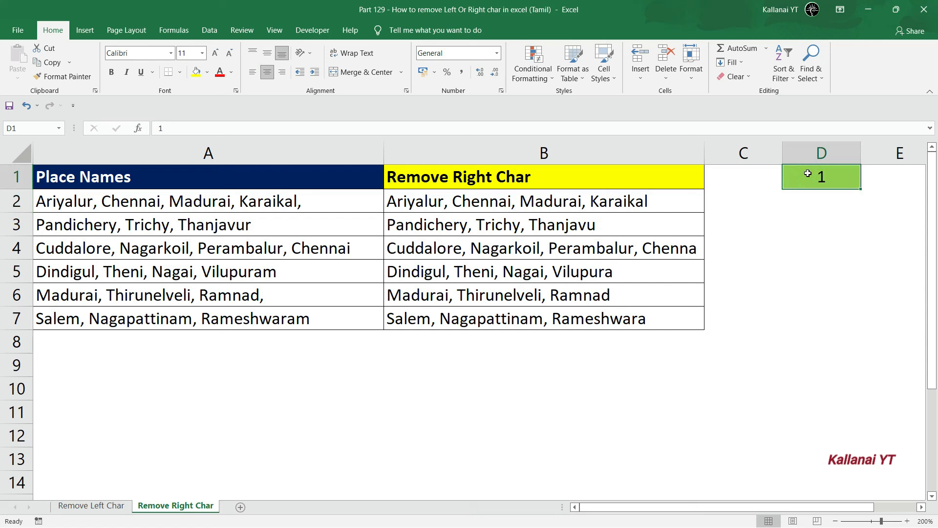
{"action": "key", "text": "Delete"}
{"action": "left_click", "coordinate": [300, 206]}
{"action": "key", "text": "ctrl+shift+Down"}
{"action": "key", "text": "Right"}
{"action": "key", "text": "ctrl+shift+Down"}
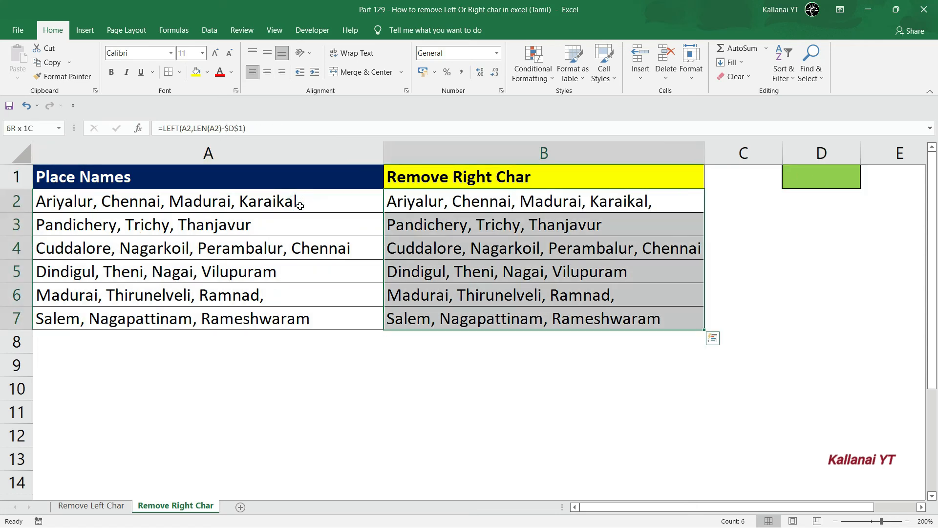
{"action": "key", "text": "Right"}
{"action": "key", "text": "Left"}
{"action": "key", "text": "Left"}
{"action": "key", "text": "Down"}
{"action": "key", "text": "Right"}
{"action": "key", "text": "ctrl+Down"}
{"action": "key", "text": "Down"}
{"action": "key", "text": "Down"}
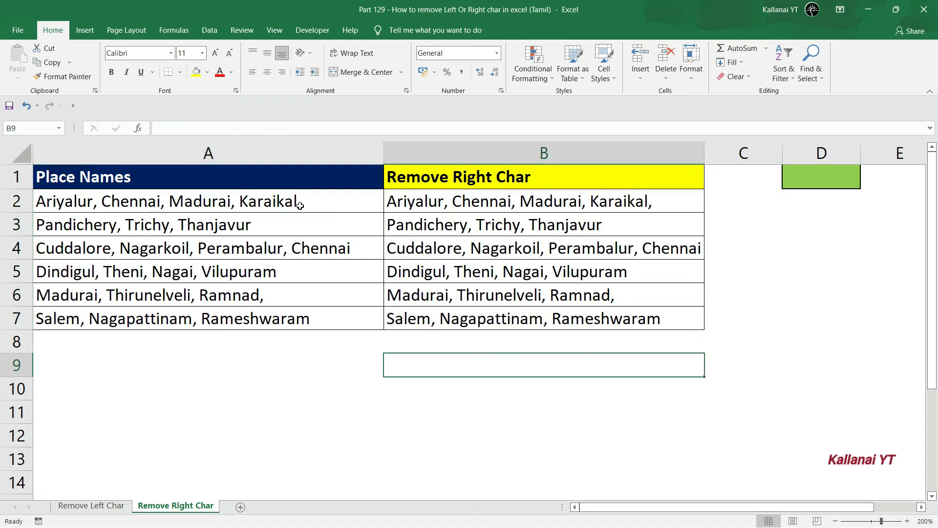
Document the formula used in B2 by entering =FORMULATEXT(B2) in B10.
{"action": "key", "text": "Down"}
{"action": "type", "text": "=form"}
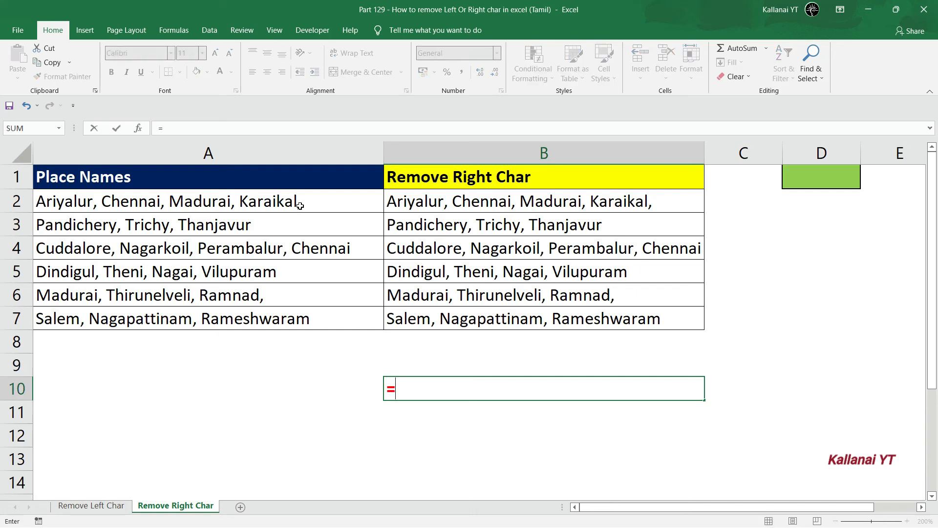
{"action": "key", "text": "Tab"}
{"action": "key", "text": "Up"}
{"action": "key", "text": "Up"}
{"action": "key", "text": "Up"}
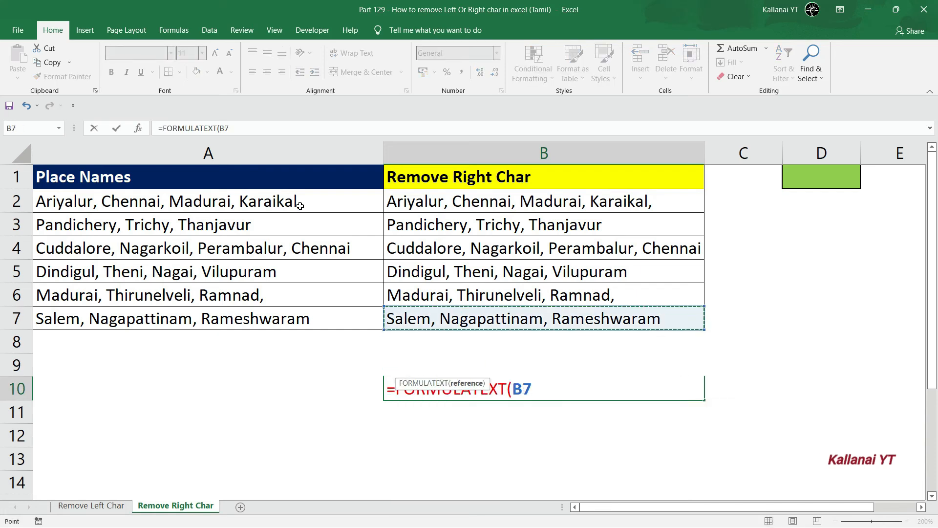
{"action": "key", "text": "ctrl+Up"}
{"action": "key", "text": "Down"}
{"action": "key", "text": "Return"}
Convert the FORMULATEXT result in B10 into static text by pasting it over itself as values.
{"action": "key", "text": "Up"}
{"action": "key", "text": "ctrl+c"}
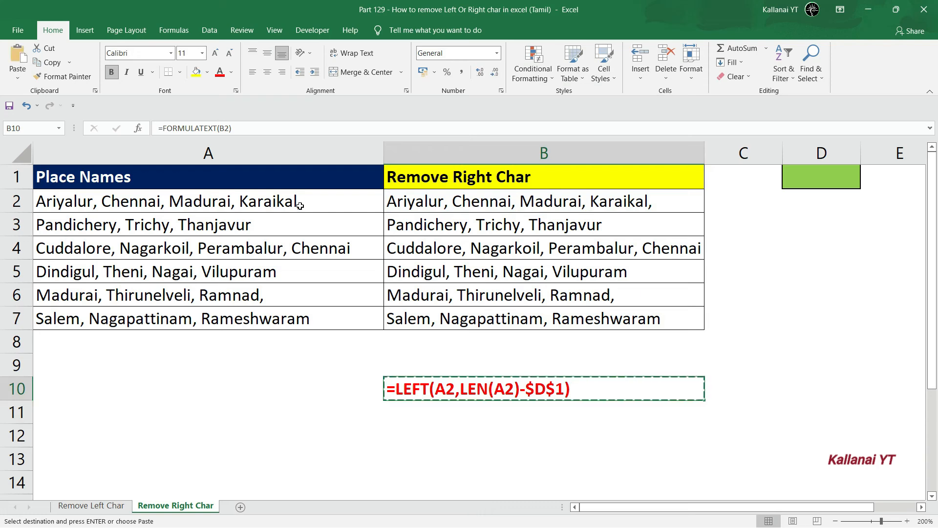
{"action": "key", "text": "alt+e"}
{"action": "key", "text": "s"}
{"action": "key", "text": "Escape"}
Clear the formulas from B2:B7, keeping the Remove Right Char header.
{"action": "key", "text": "ctrl+Up"}
{"action": "key", "text": "ctrl+Up"}
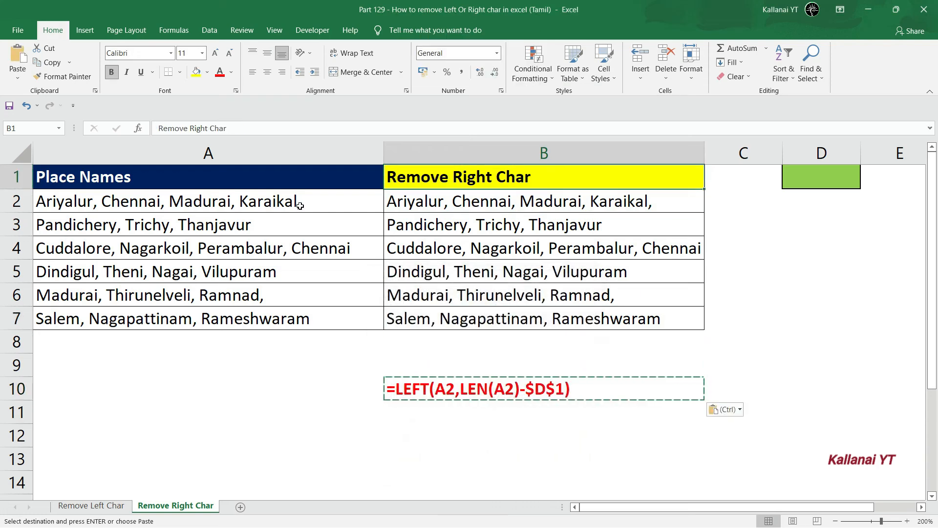
{"action": "key", "text": "Down"}
{"action": "key", "text": "ctrl+shift+Down"}
{"action": "key", "text": "Delete"}
{"action": "key", "text": "Up"}
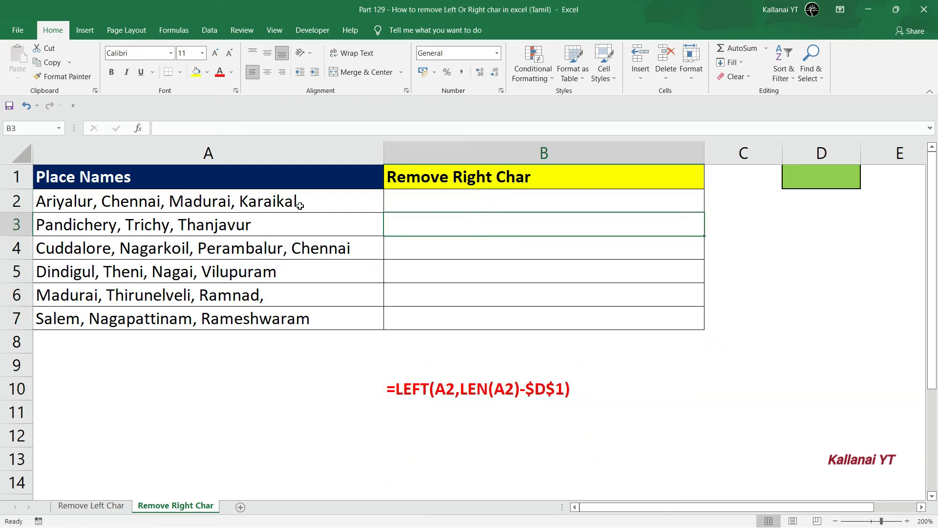
Start a MID formula in B2 with A2 as its text argument.
{"action": "key", "text": "Down"}
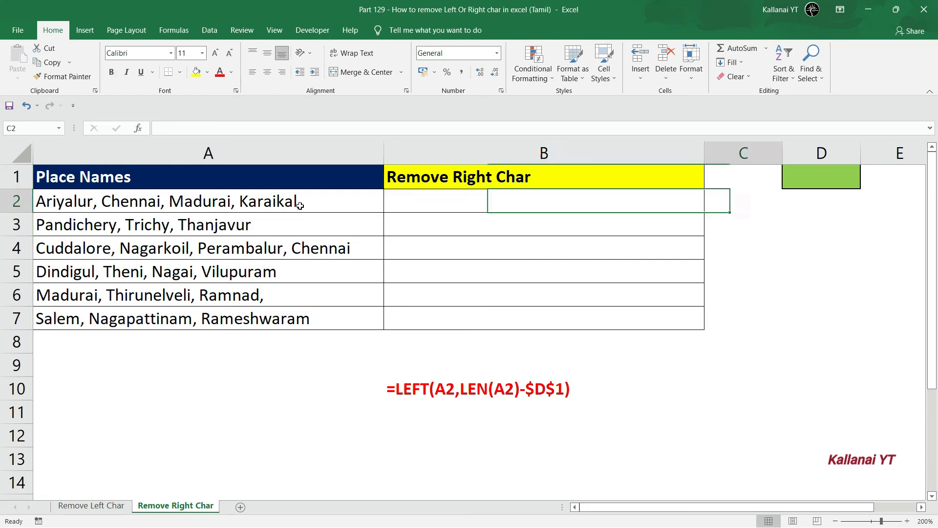
{"action": "type", "text": "=medi"}
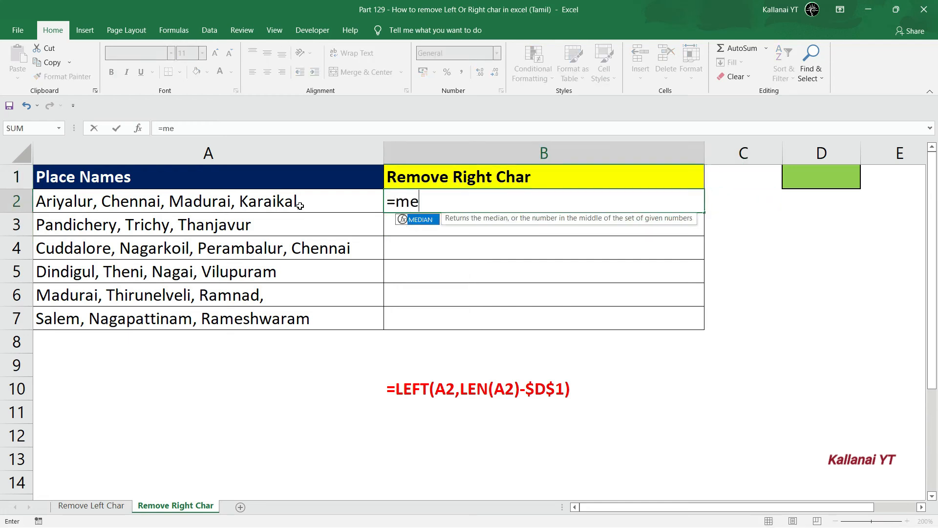
{"action": "key", "text": "BackSpace"}
{"action": "key", "text": "BackSpace"}
{"action": "key", "text": "BackSpace"}
{"action": "type", "text": "id"}
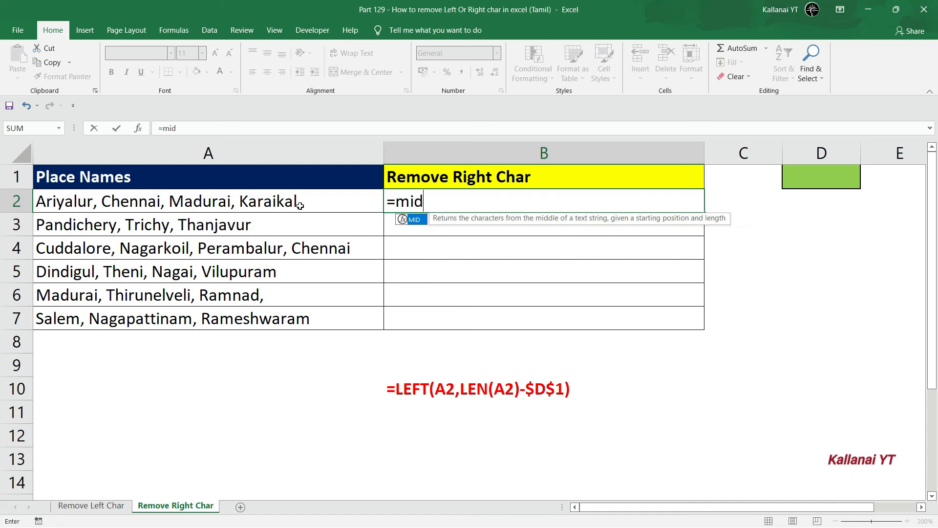
{"action": "key", "text": "Tab"}
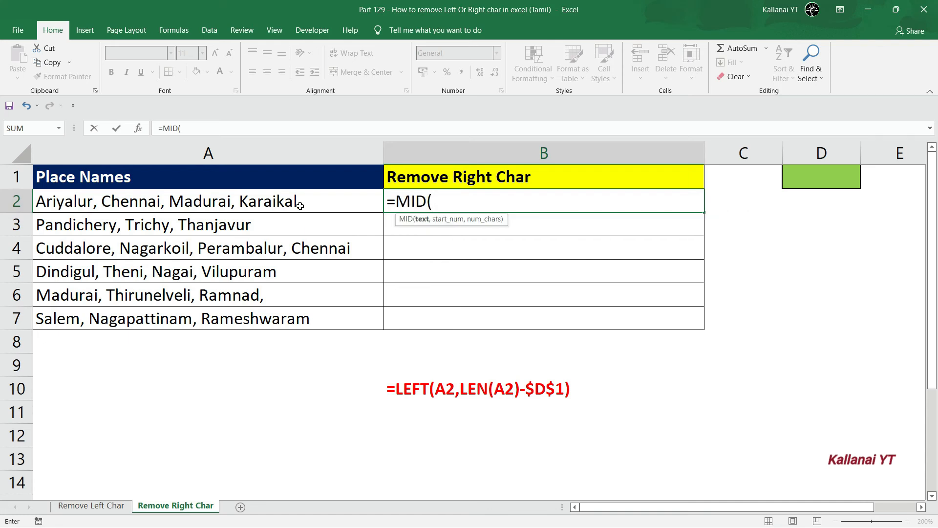
{"action": "left_click", "coordinate": [161, 204]}
{"action": "type", "text": ","}
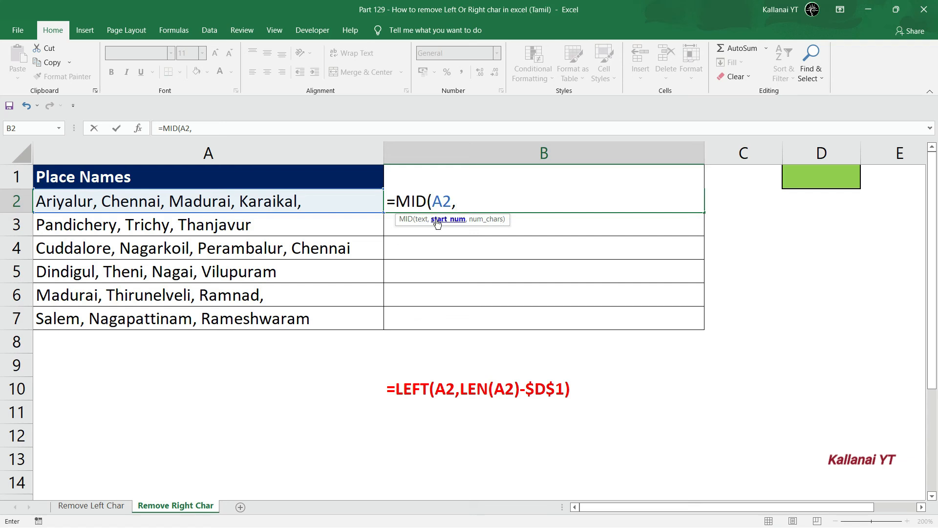
Begin the MID formula's start_num argument with (LEN(A2)-$D$1), using an absolute reference to D1.
{"action": "type", "text": "(l"}
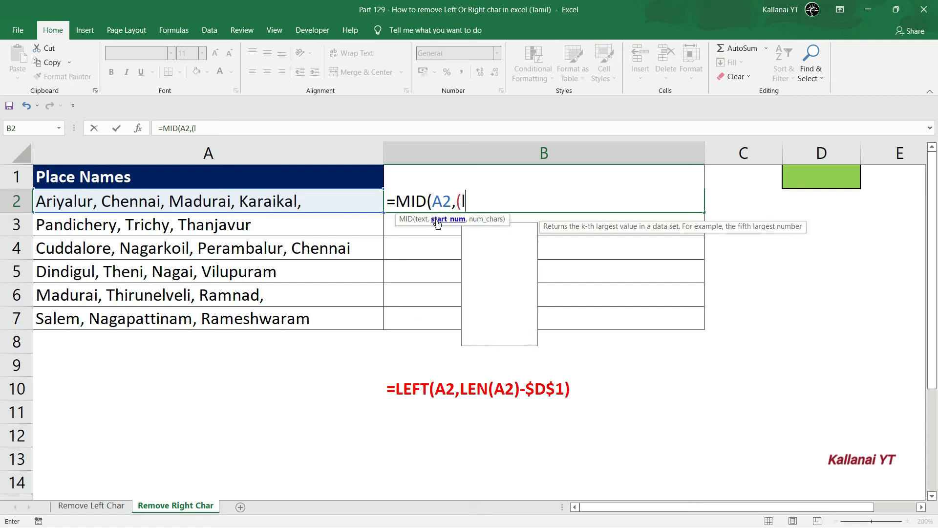
{"action": "type", "text": "en("}
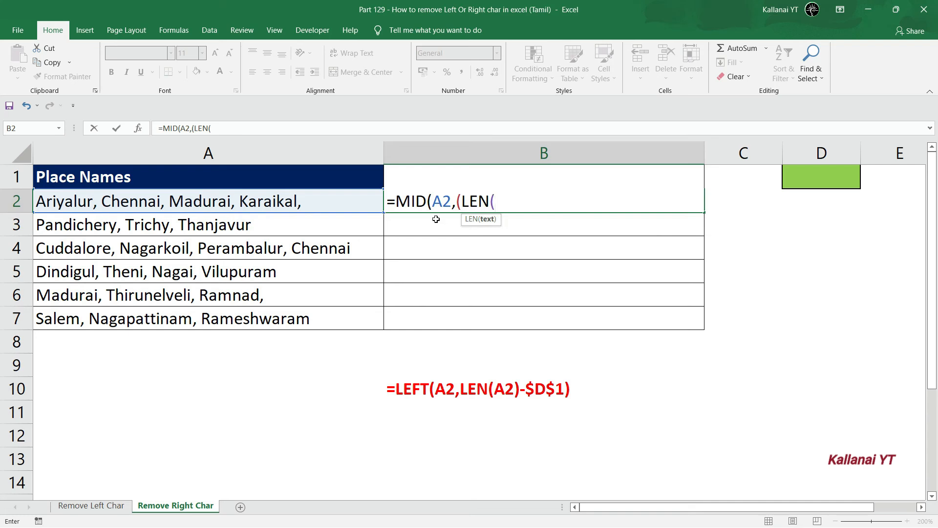
{"action": "left_click", "coordinate": [184, 202]}
{"action": "type", "text": ")"}
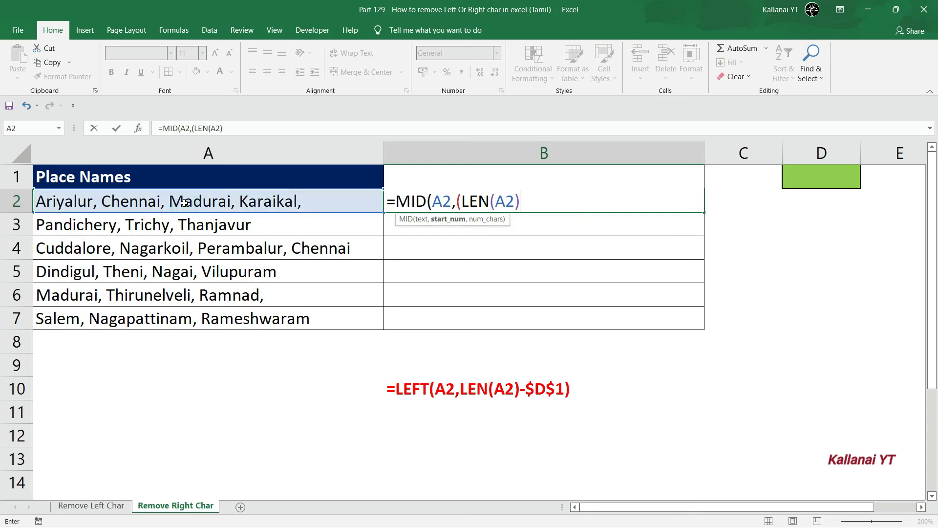
{"action": "type", "text": "-"}
{"action": "left_click", "coordinate": [810, 178]}
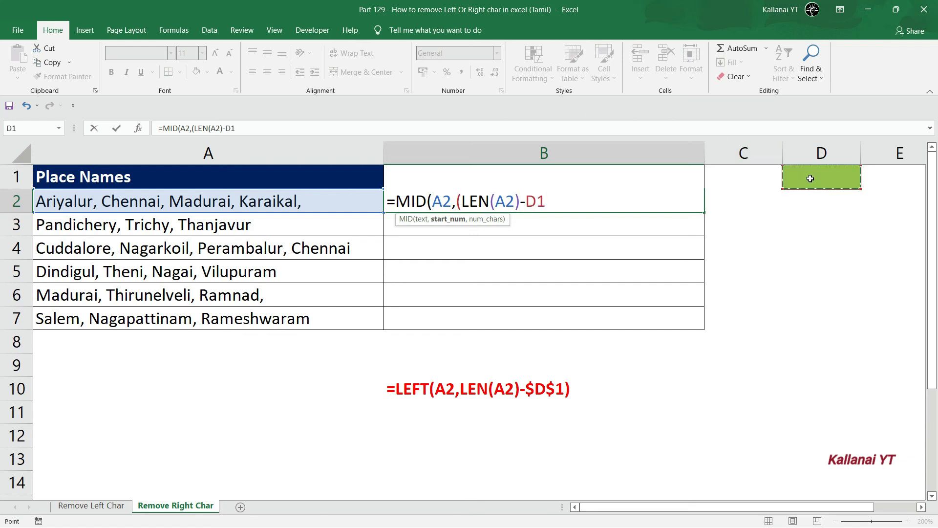
{"action": "key", "text": "F4"}
{"action": "type", "text": ")"}
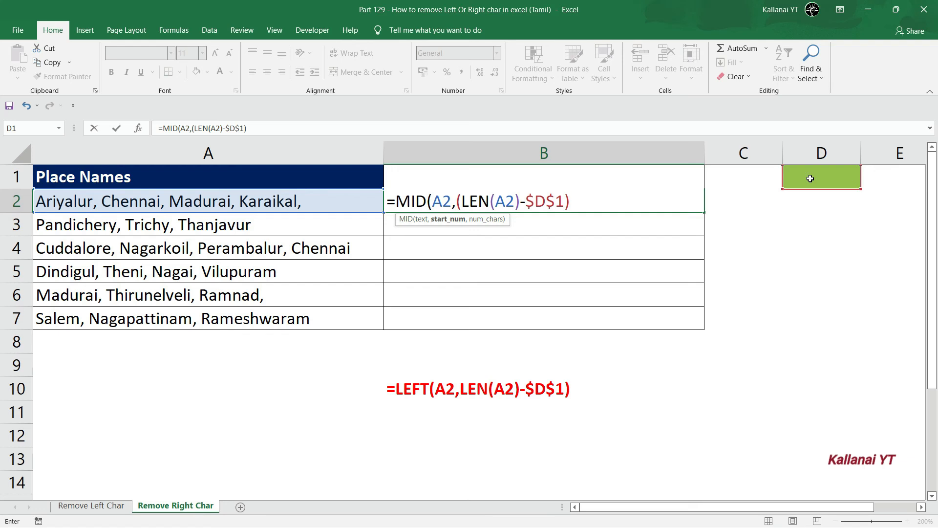
Extend the start_num argument by subtracting the same length expression, adding -LEN(A2)-$D$1) to the formula.
{"action": "type", "text": "-len"}
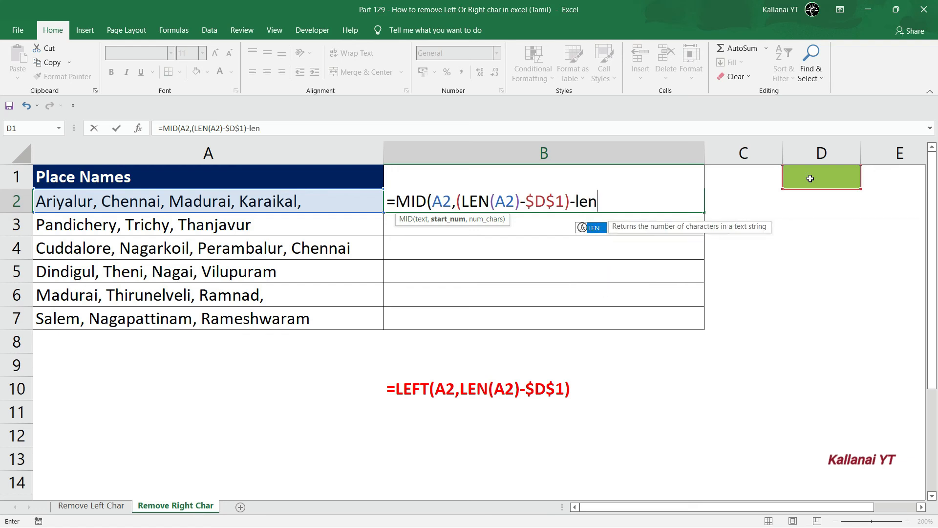
{"action": "key", "text": "Tab"}
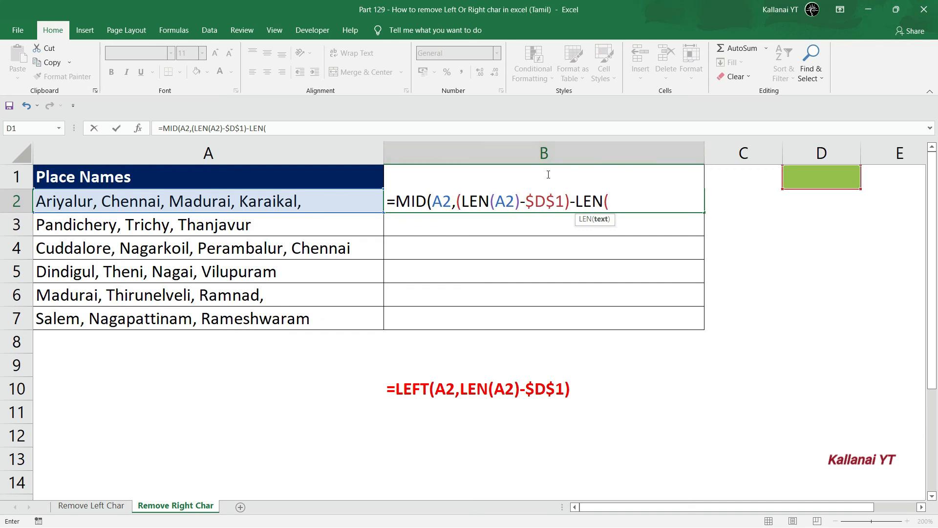
{"action": "left_click", "coordinate": [322, 201]}
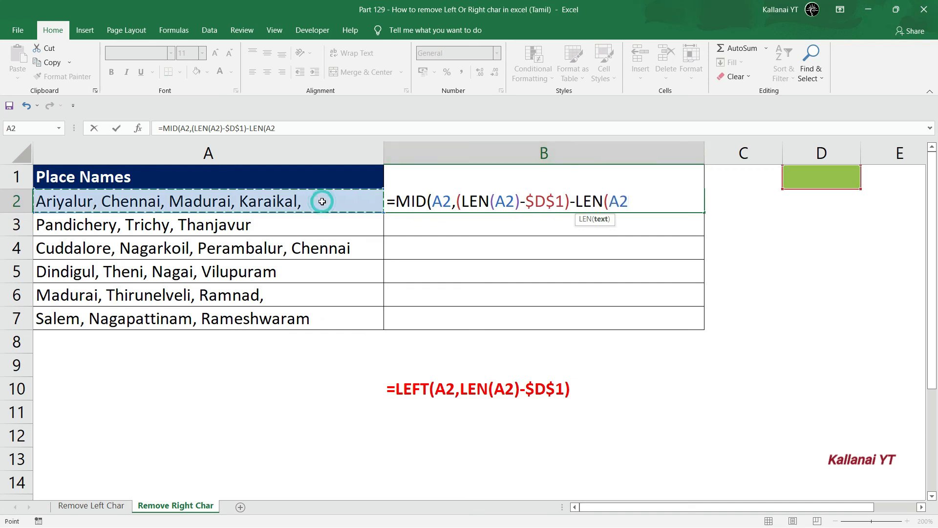
{"action": "type", "text": ")"}
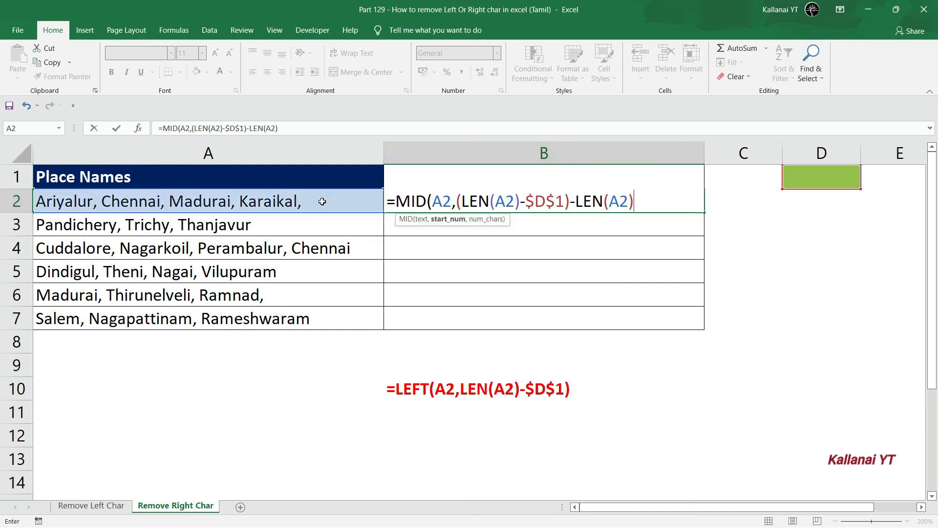
{"action": "type", "text": "-"}
{"action": "left_click", "coordinate": [811, 181]}
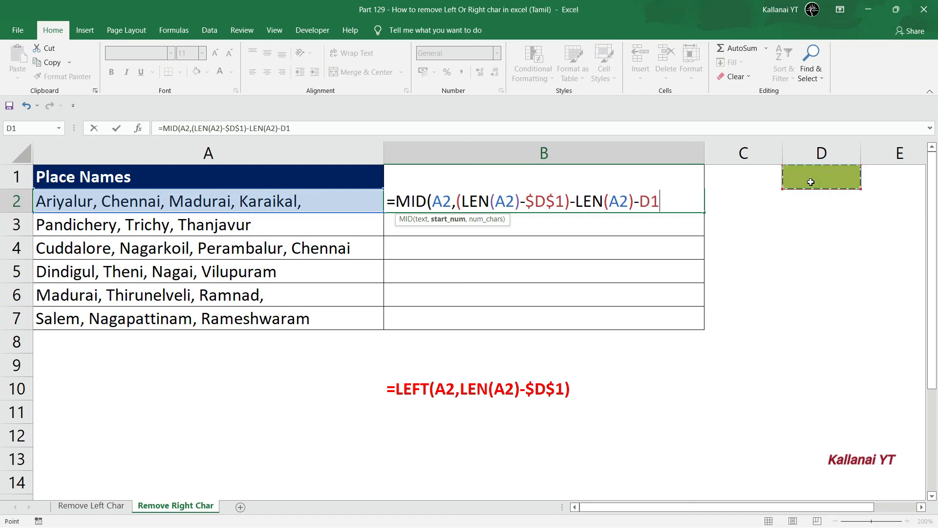
{"action": "key", "text": "F4"}
{"action": "type", "text": ")"}
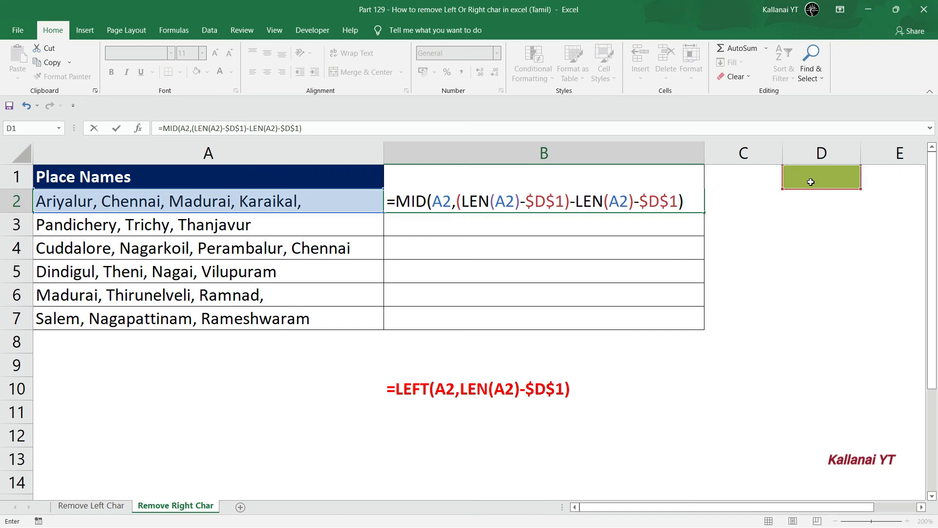
Finish the start_num argument with +1 and a comma, and check which parts of the formula form the text and start_num arguments.
{"action": "type", "text": "+1,len"}
{"action": "key", "text": "Tab"}
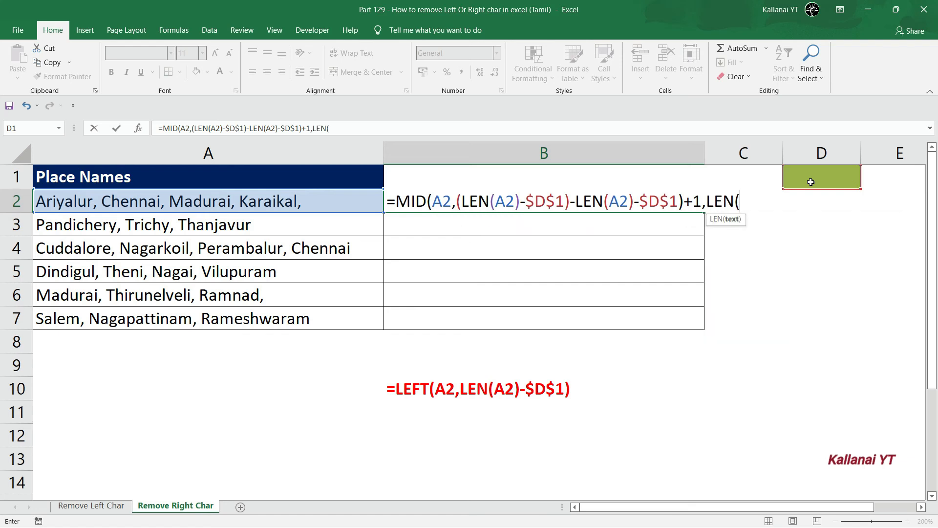
{"action": "key", "text": "BackSpace"}
{"action": "key", "text": "BackSpace"}
{"action": "key", "text": "BackSpace"}
{"action": "key", "text": "BackSpace"}
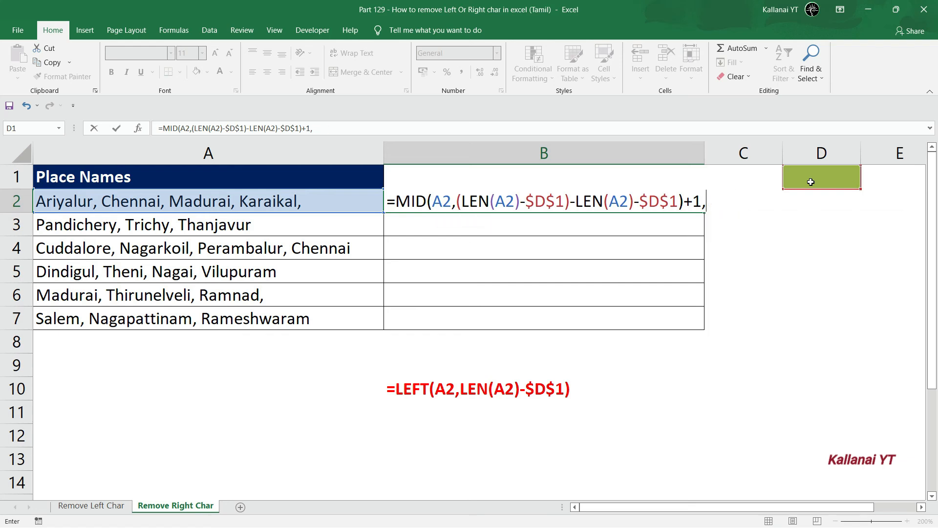
{"action": "left_click", "coordinate": [430, 202]}
{"action": "left_click", "coordinate": [422, 219]}
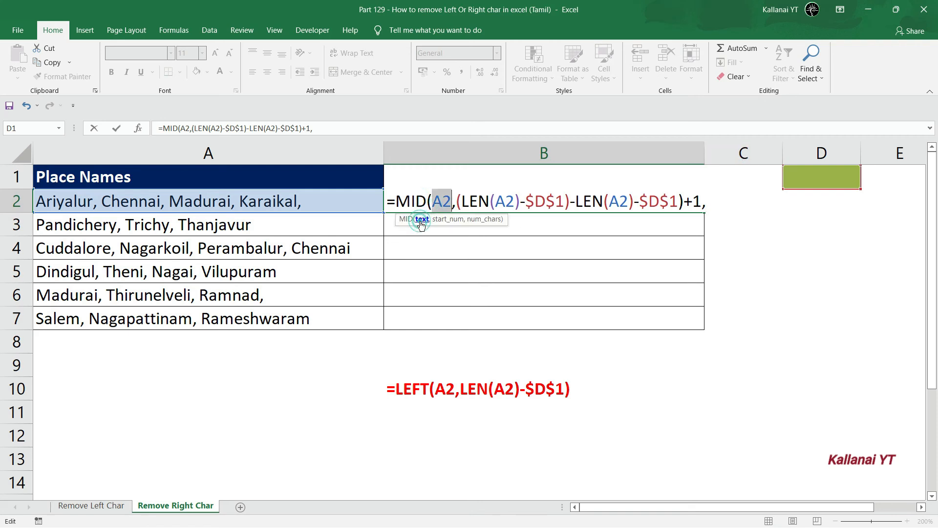
{"action": "left_click", "coordinate": [442, 220]}
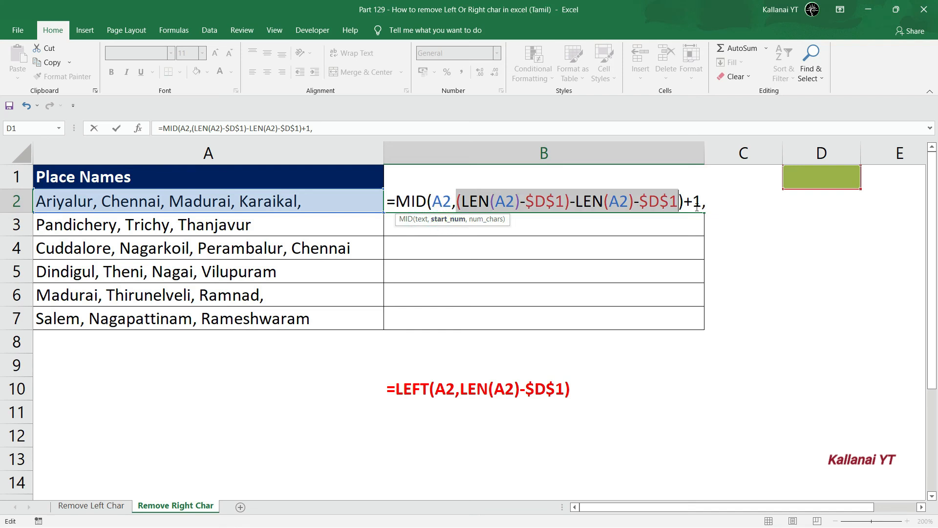
{"action": "left_click", "coordinate": [710, 207]}
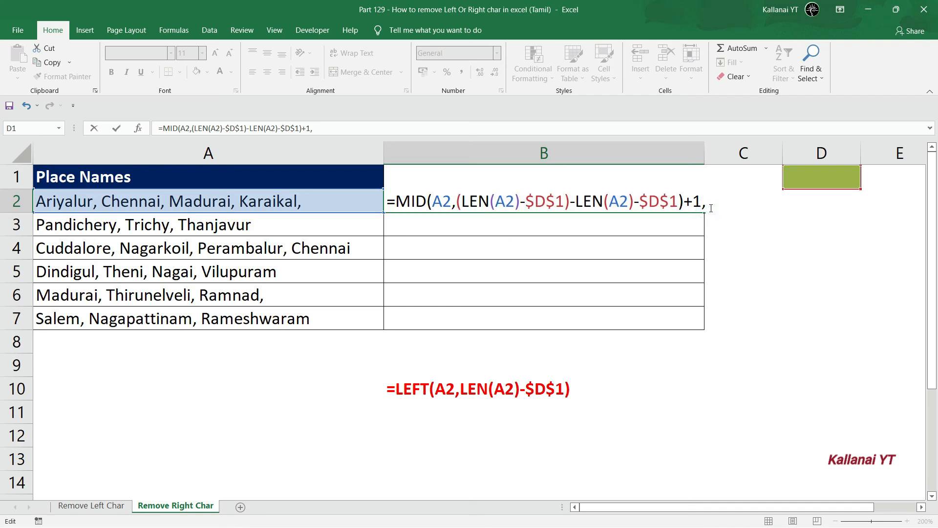
Add LEN(A2)-$D$1 as the num_chars argument, close the MID formula in B2 and try to enter it.
{"action": "type", "text": "len"}
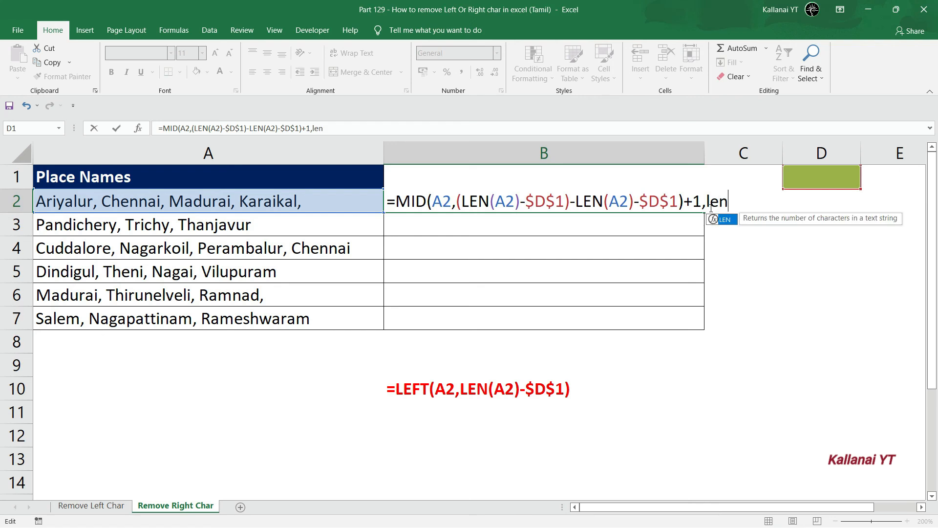
{"action": "key", "text": "Tab"}
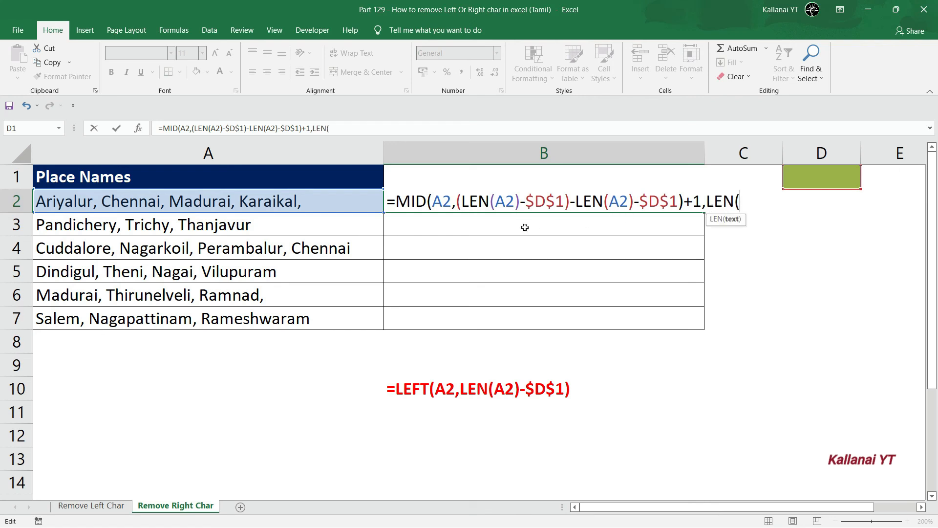
{"action": "left_click", "coordinate": [324, 201]}
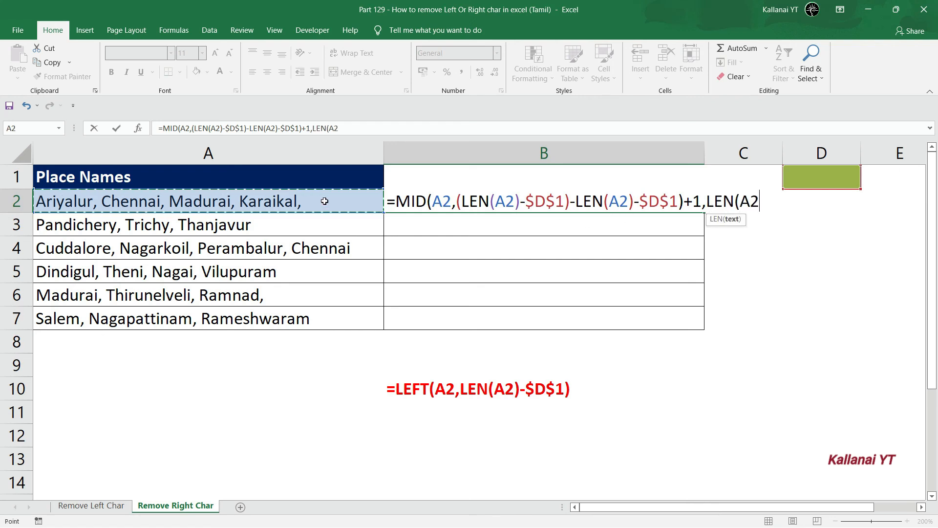
{"action": "type", "text": ")"}
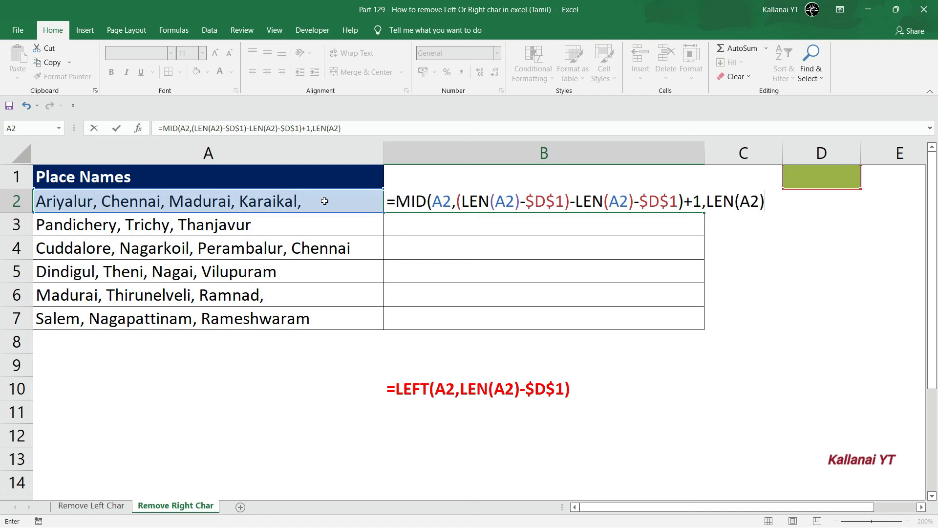
{"action": "type", "text": "-"}
{"action": "left_click", "coordinate": [820, 175]}
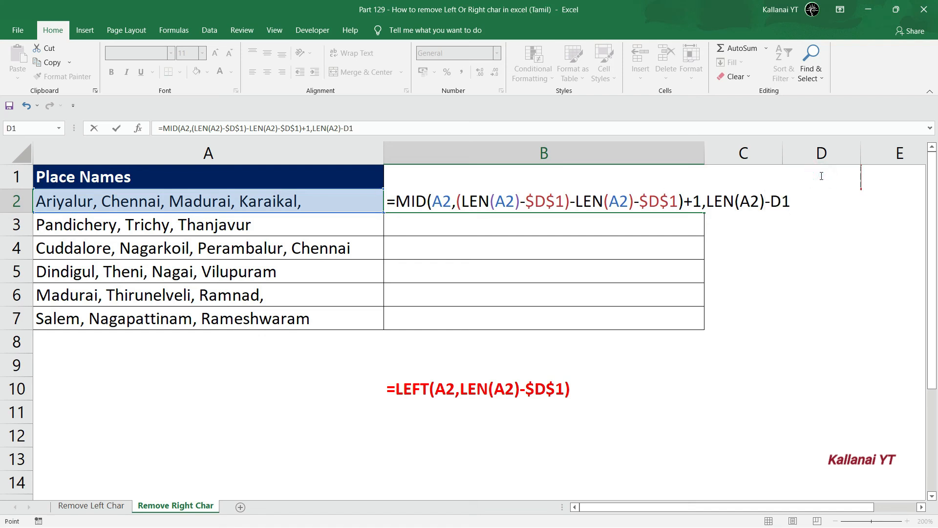
{"action": "key", "text": "F4"}
{"action": "type", "text": ")"}
{"action": "key", "text": "Return"}
{"action": "key", "text": "Return"}
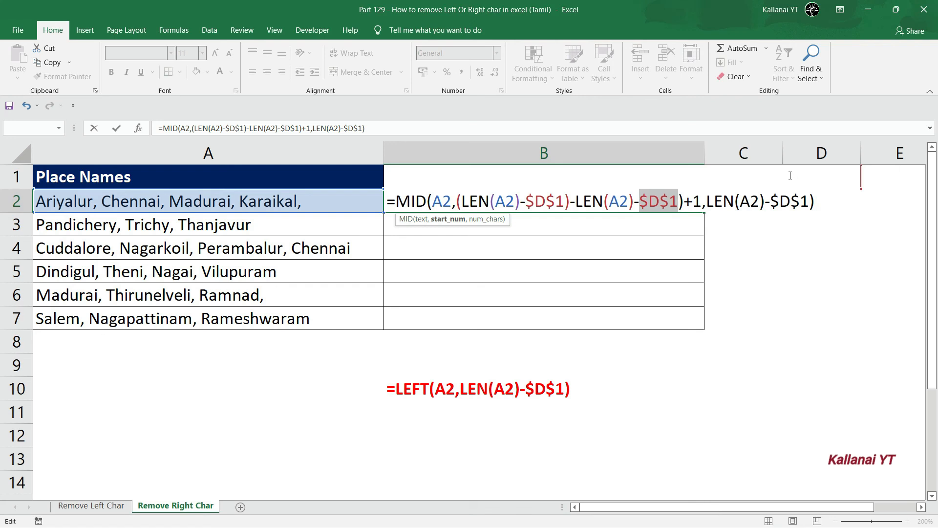
Add the missing opening parenthesis before the second LEN(A2) in B2's MID formula, check its start_num and num_chars arguments, and enter it.
{"action": "left_click", "coordinate": [575, 201]}
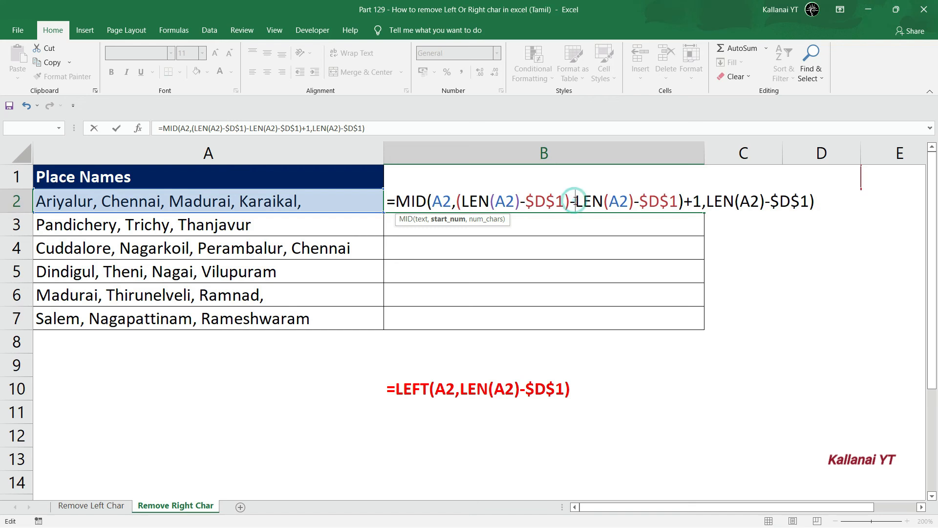
{"action": "type", "text": "("}
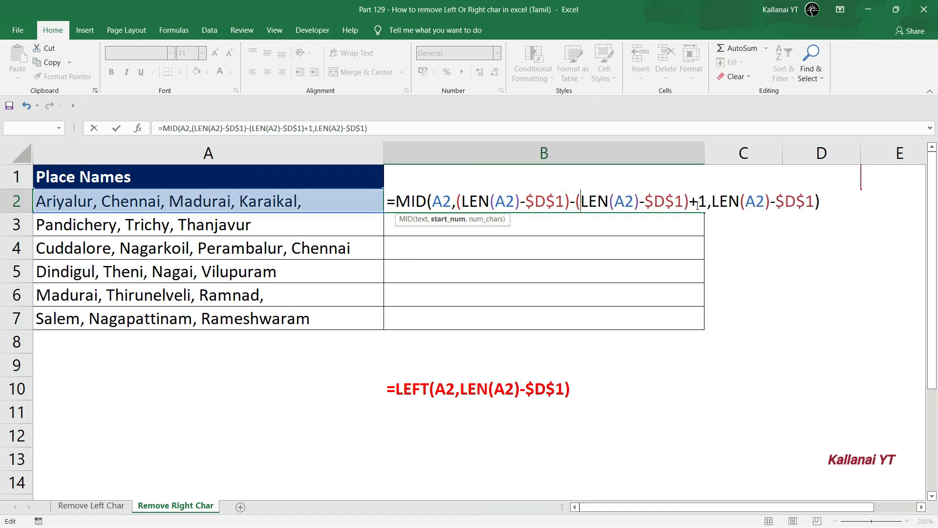
{"action": "left_click", "coordinate": [447, 219]}
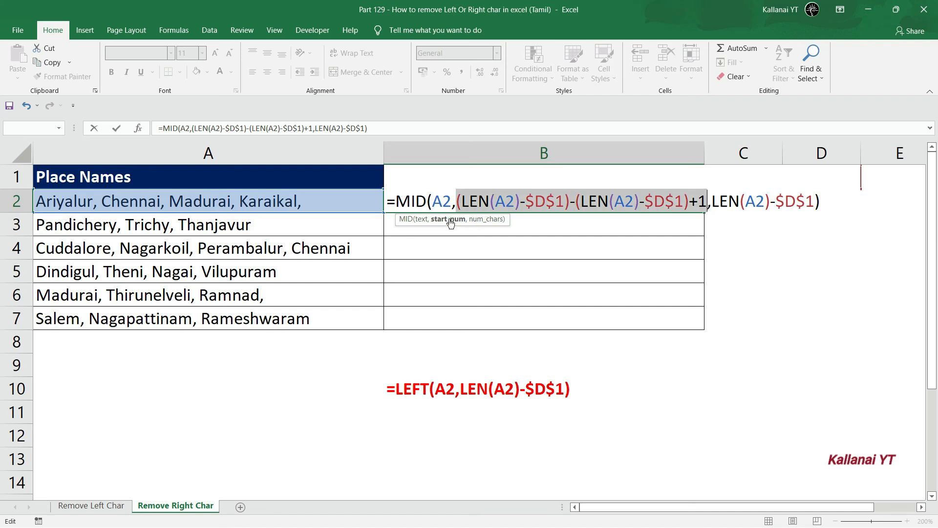
{"action": "left_click", "coordinate": [481, 220]}
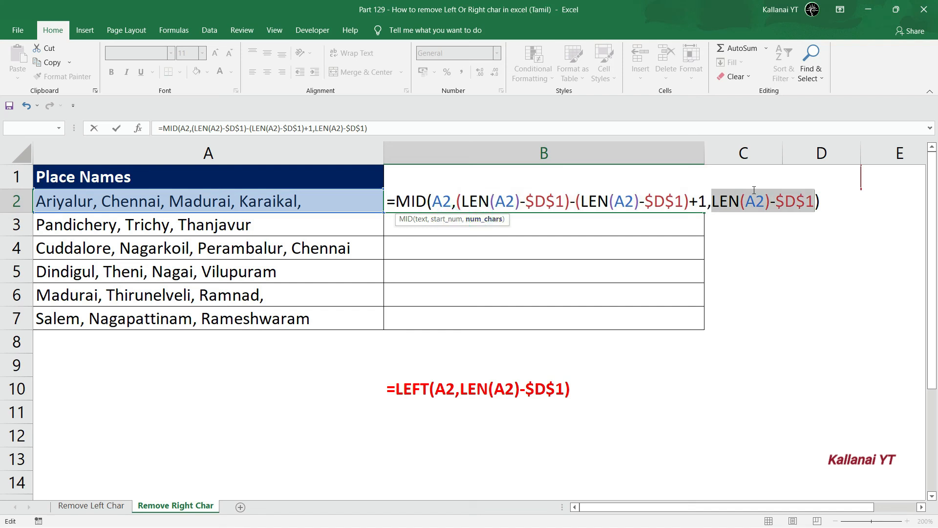
{"action": "left_click", "coordinate": [713, 200]}
{"action": "key", "text": "Return"}
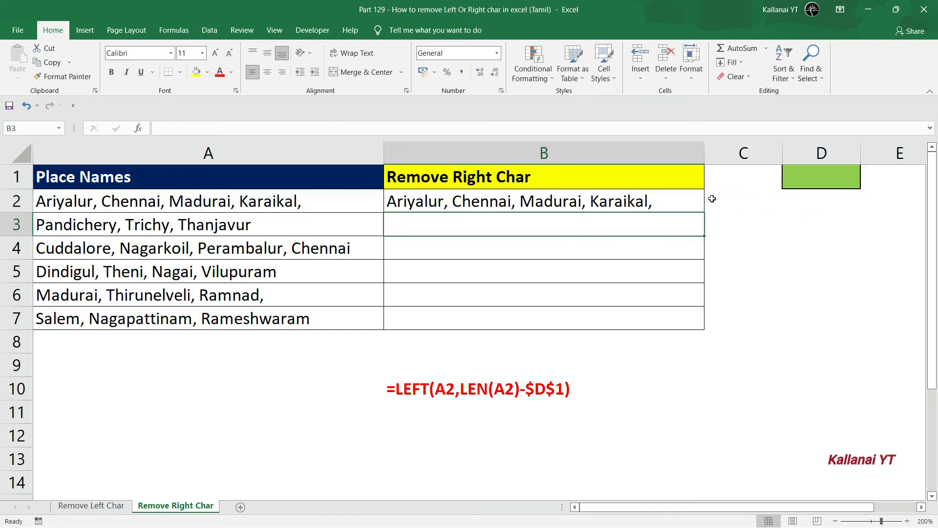
Fill the MID formula from B2 down the Remove Right Char column to B7.
{"action": "key", "text": "Up"}
{"action": "key", "text": "shift+Down"}
{"action": "key", "text": "shift+Down"}
{"action": "key", "text": "shift+Down"}
{"action": "key", "text": "shift+Down"}
{"action": "key", "text": "shift+Down"}
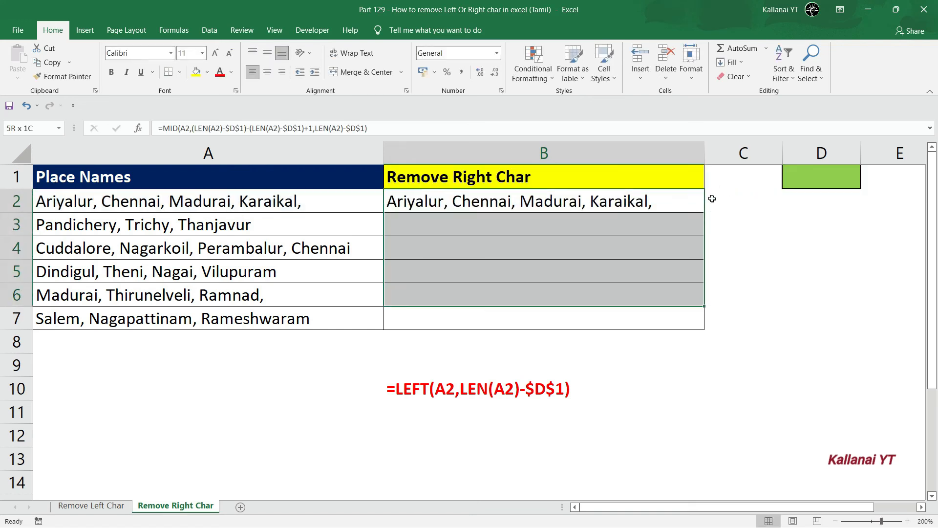
{"action": "key", "text": "ctrl+d"}
{"action": "key", "text": "Left"}
{"action": "key", "text": "Right"}
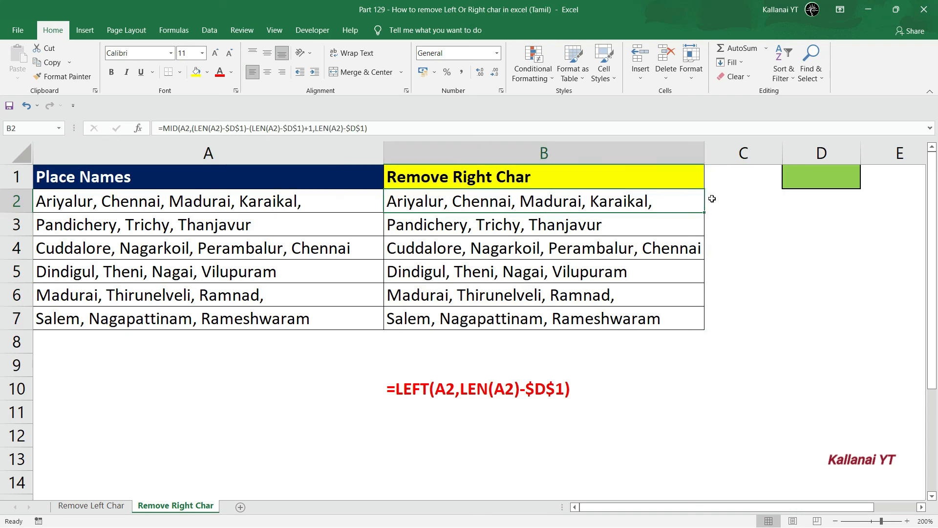
Set the number of characters to remove in D1 to 1.
{"action": "key", "text": "Left"}
{"action": "key", "text": "Right"}
{"action": "key", "text": "Right"}
{"action": "key", "text": "Right"}
{"action": "key", "text": "Up"}
{"action": "type", "text": "1"}
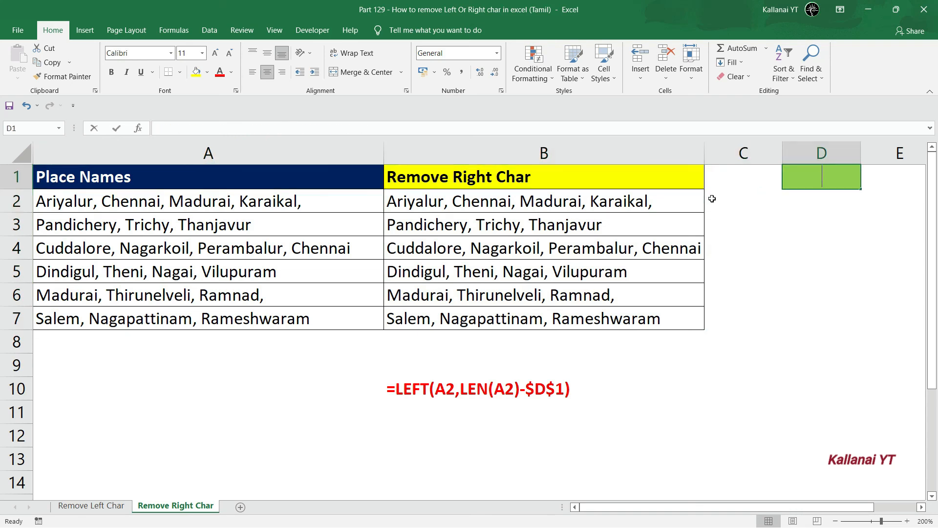
{"action": "key", "text": "Return"}
Compare the original place names in A2:A7 with the Remove Right Char results in B2:B7.
{"action": "key", "text": "Up"}
{"action": "key", "text": "Left"}
{"action": "key", "text": "Left"}
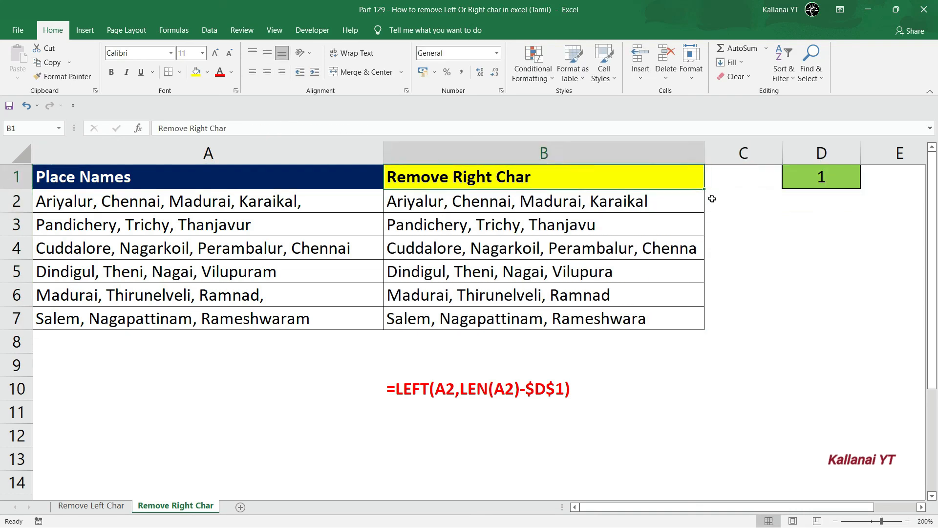
{"action": "key", "text": "Left"}
{"action": "key", "text": "Down"}
{"action": "key", "text": "Right"}
{"action": "key", "text": "ctrl+shift+Down"}
{"action": "key", "text": "Left"}
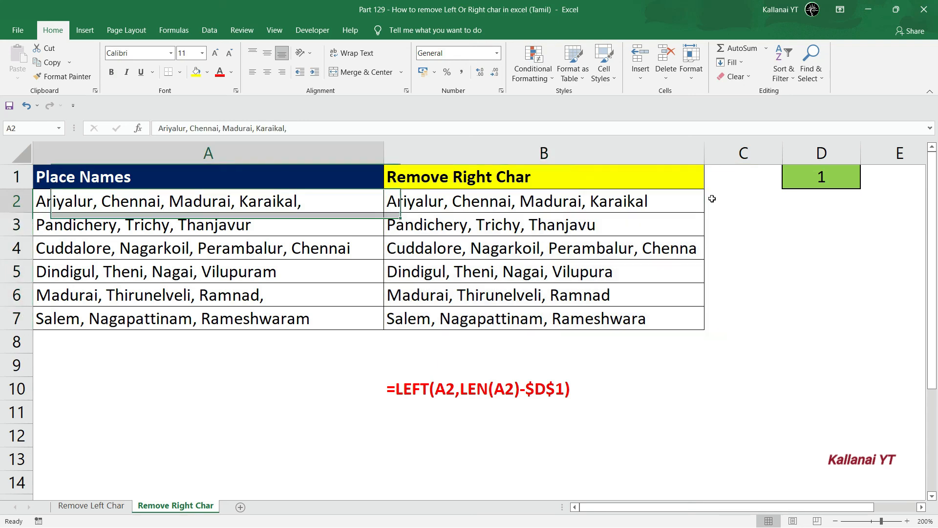
{"action": "key", "text": "ctrl+shift+Down"}
{"action": "key", "text": "Right"}
{"action": "key", "text": "Right"}
{"action": "key", "text": "Left"}
{"action": "key", "text": "ctrl+shift+Down"}
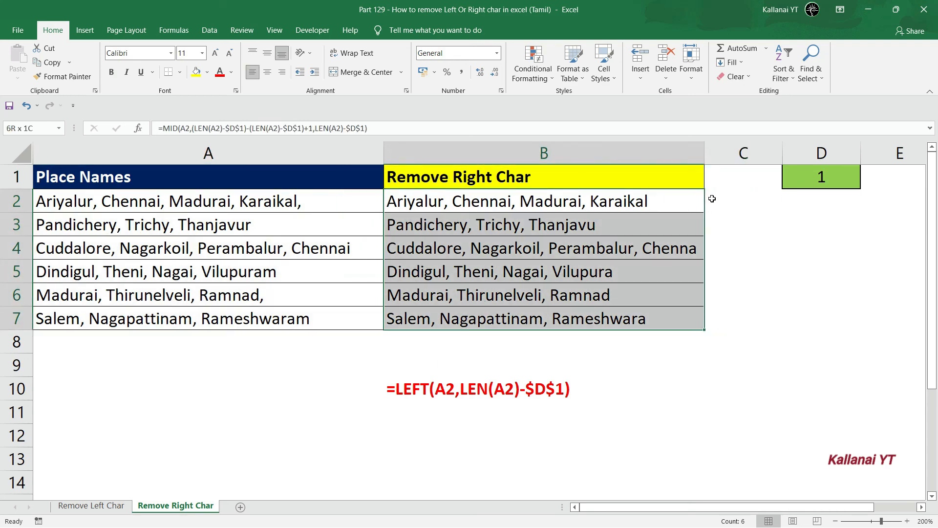
Test the formulas by setting D1 to 2 and then to 3.
{"action": "key", "text": "Right"}
{"action": "key", "text": "Up"}
{"action": "key", "text": "Right"}
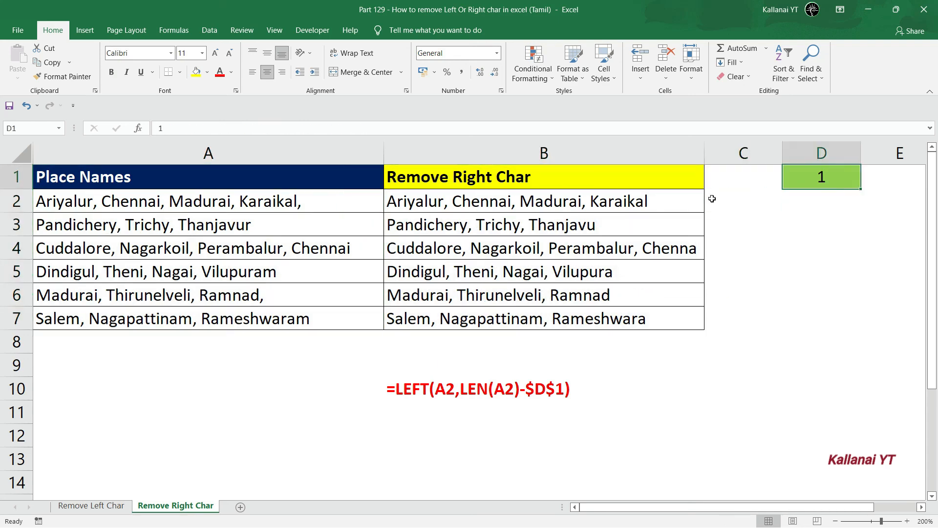
{"action": "type", "text": "2"}
{"action": "key", "text": "Return"}
{"action": "key", "text": "Up"}
{"action": "type", "text": "3"}
{"action": "key", "text": "Return"}
{"action": "key", "text": "Up"}
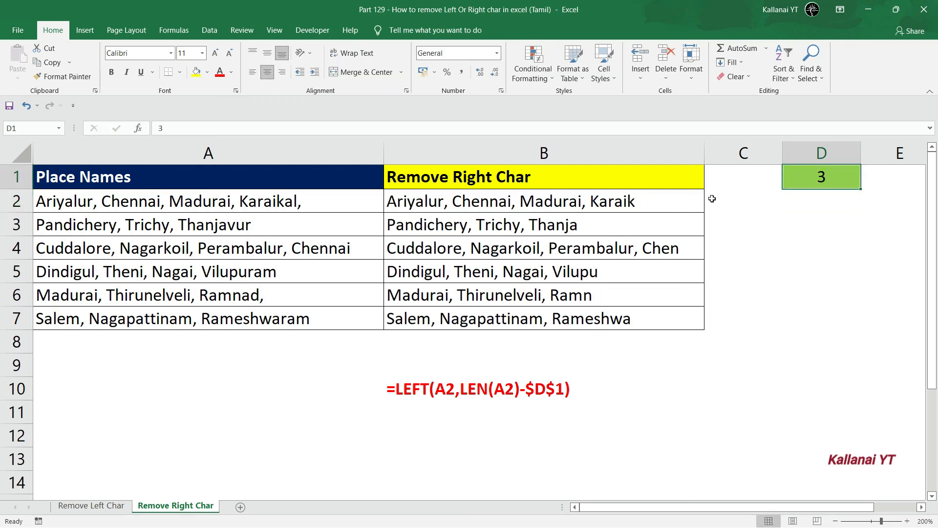
Examine B2's MID formula, highlighting the $D$1 reference in its second length expression, and leave the cell without editing.
{"action": "key", "text": "Left"}
{"action": "key", "text": "Right"}
{"action": "left_click", "coordinate": [619, 210]}
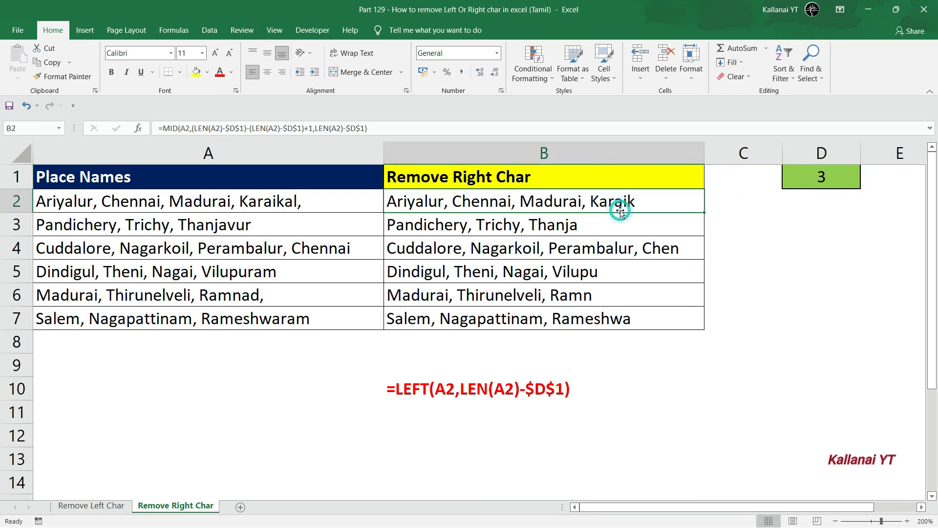
{"action": "double_click", "coordinate": [634, 205]}
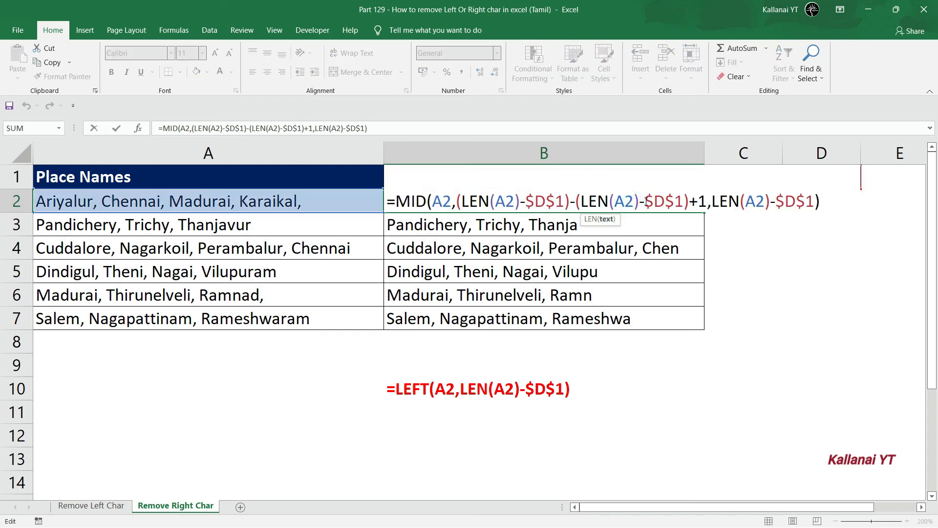
{"action": "left_click_drag", "start_coordinate": [646, 201], "coordinate": [682, 204]}
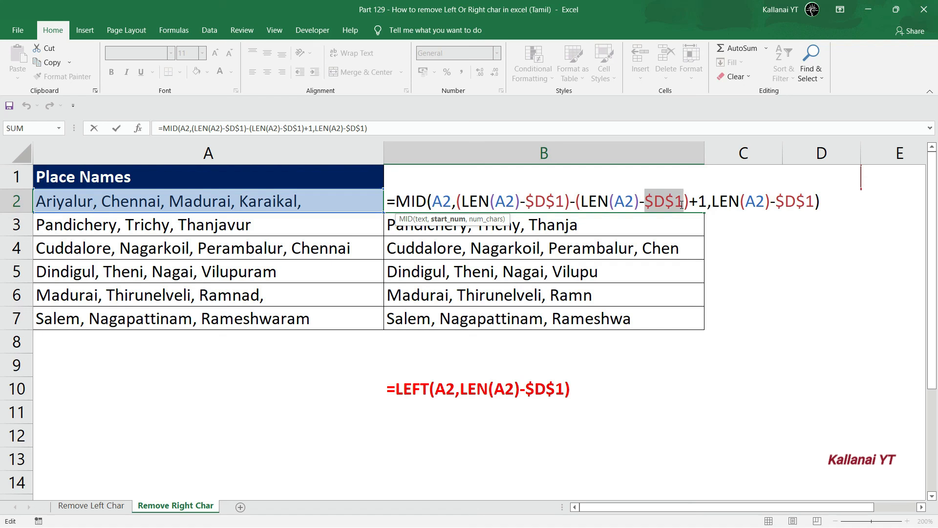
{"action": "key", "text": "Escape"}
{"action": "key", "text": "Right"}
{"action": "key", "text": "Left"}
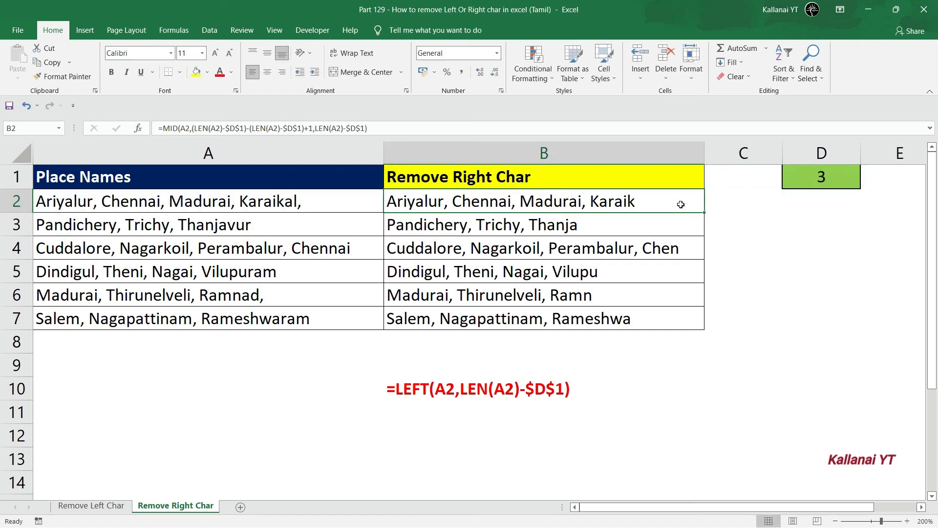
Review the place names and results in A1:B7 against the character count in D1.
{"action": "key", "text": "Up"}
{"action": "key", "text": "Left"}
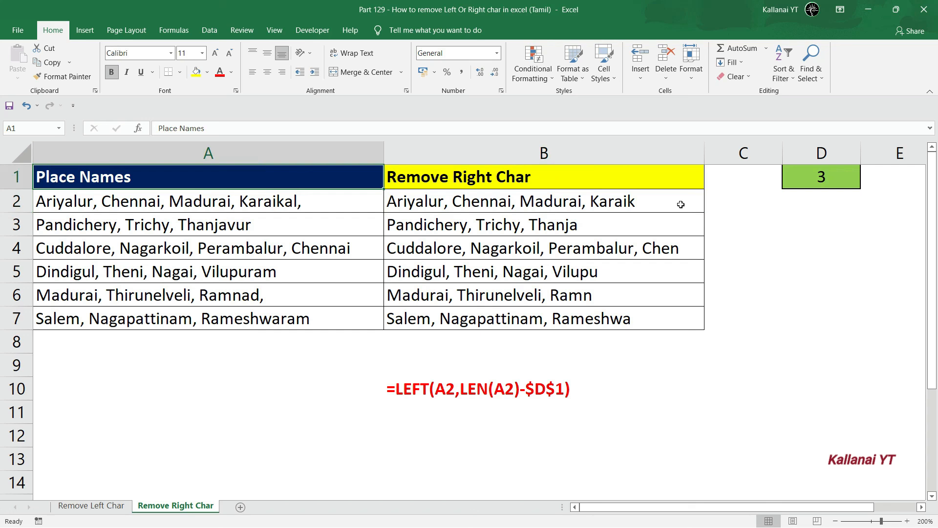
{"action": "key", "text": "shift+Right"}
{"action": "key", "text": "ctrl+shift+Down"}
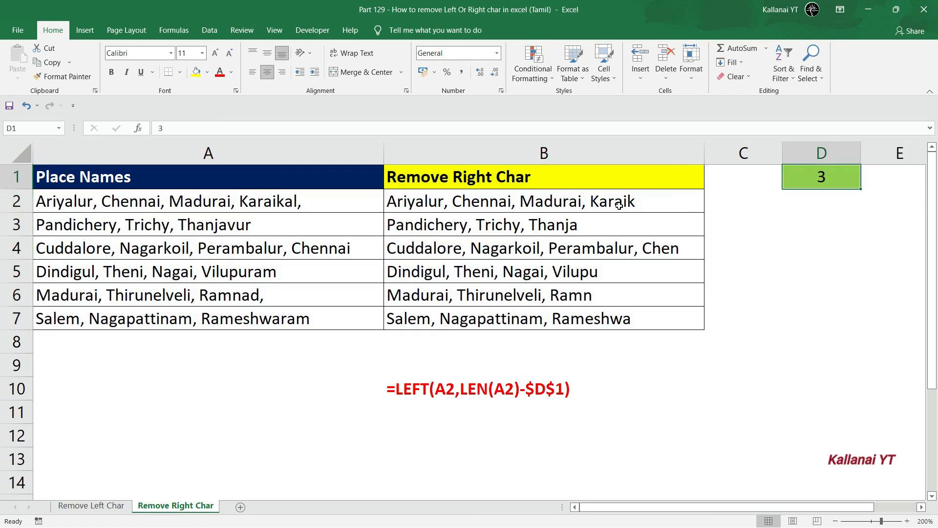
{"action": "left_click", "coordinate": [713, 196]}
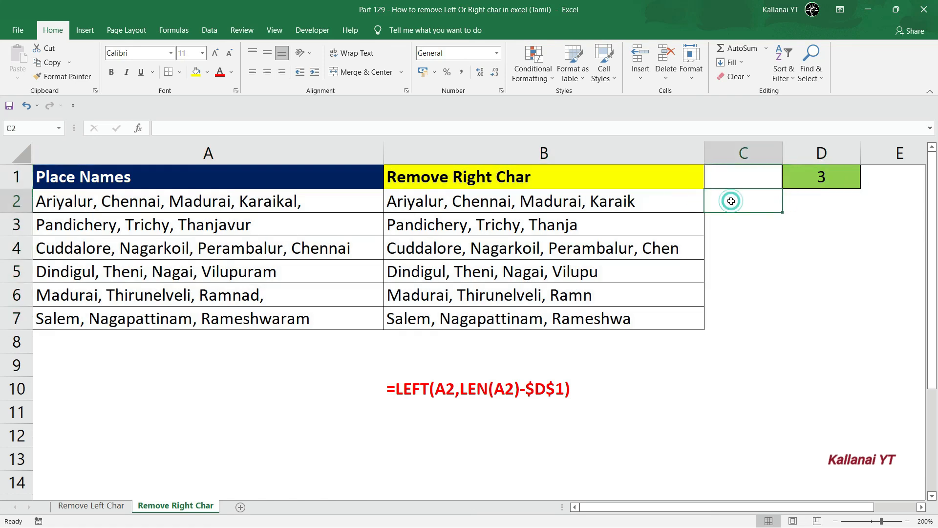
{"action": "left_click", "coordinate": [348, 218]}
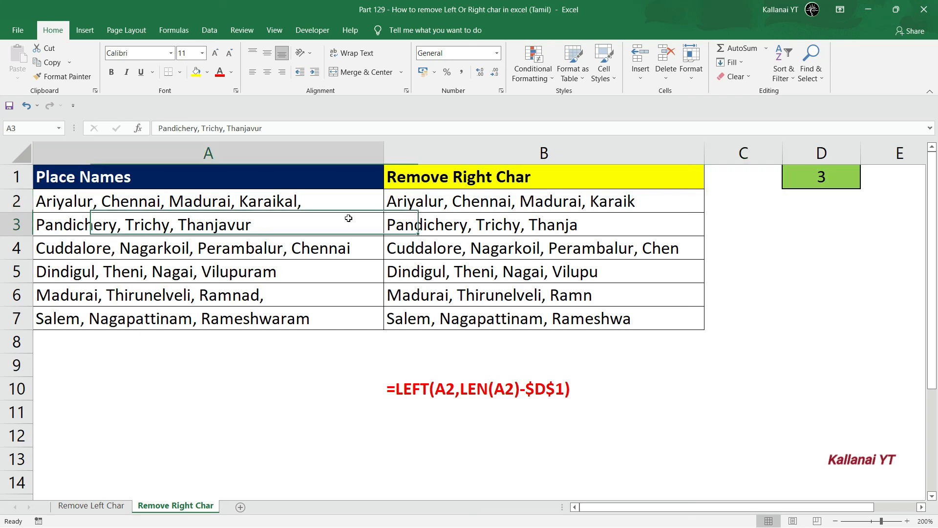
{"action": "left_click", "coordinate": [816, 174]}
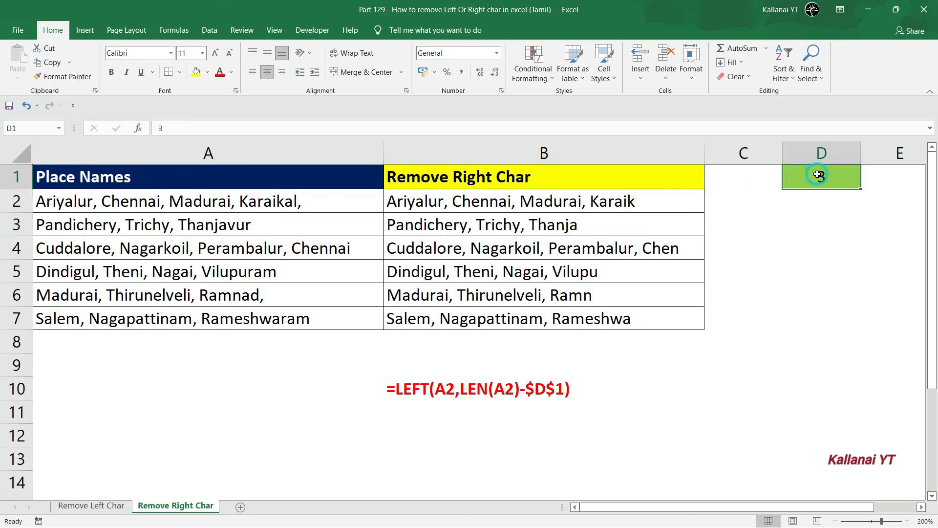
{"action": "left_click", "coordinate": [776, 218]}
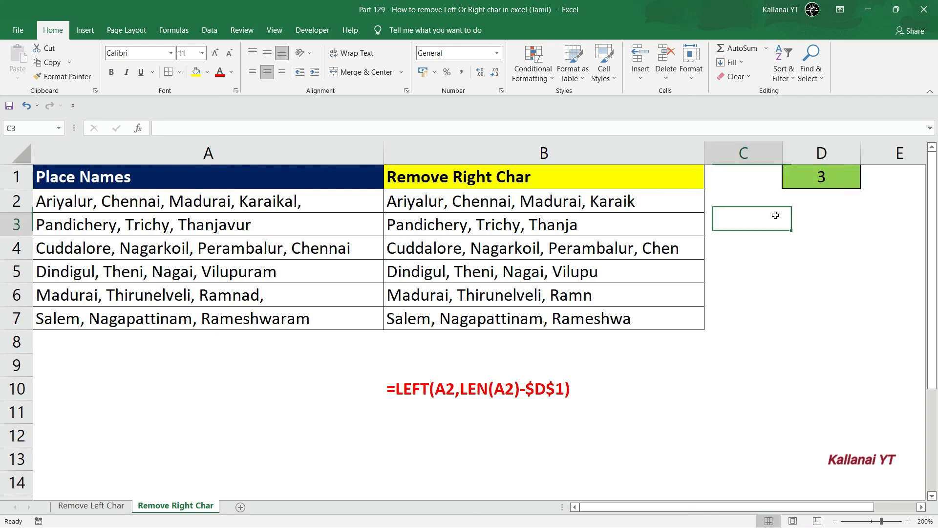
{"action": "left_click_drag", "start_coordinate": [510, 205], "coordinate": [487, 311]}
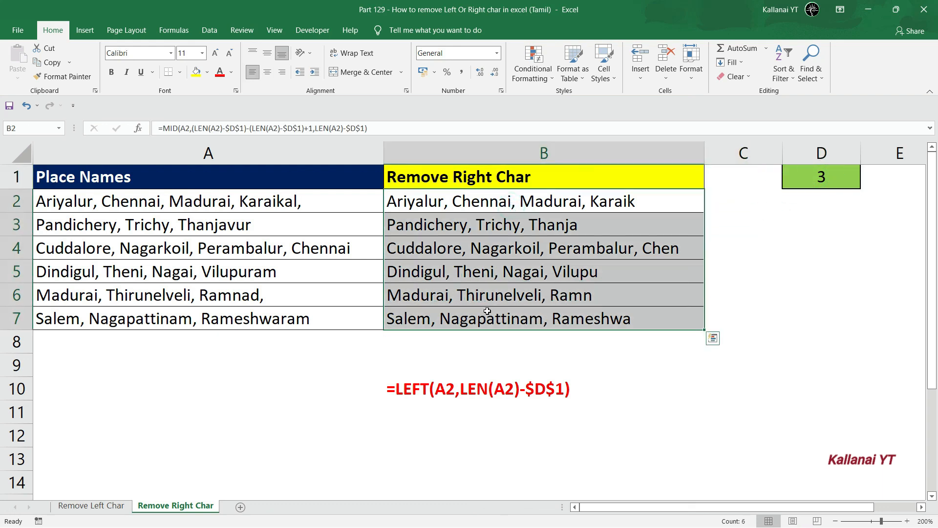
Enter =FORMULATEXT(B2) in B11, below the documented LEFT formula, to show the MID formula as text.
{"action": "left_click", "coordinate": [410, 410]}
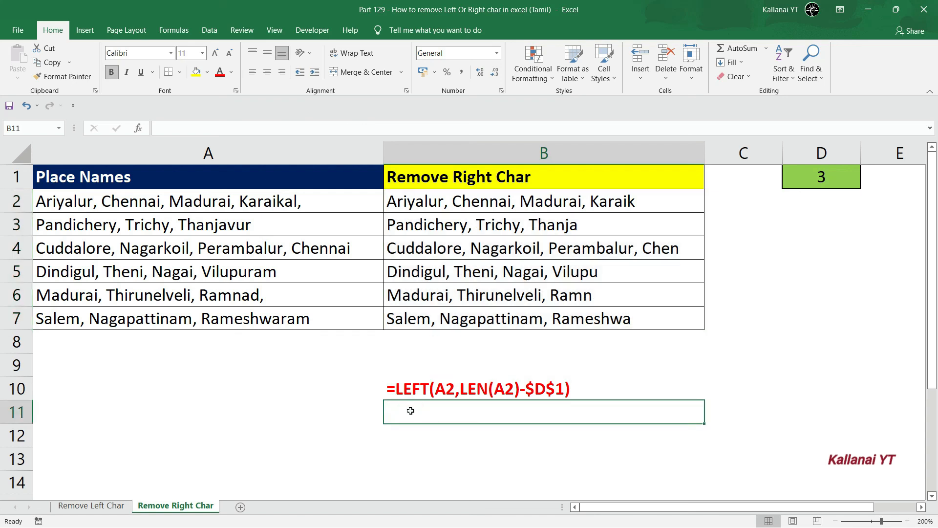
{"action": "type", "text": "="}
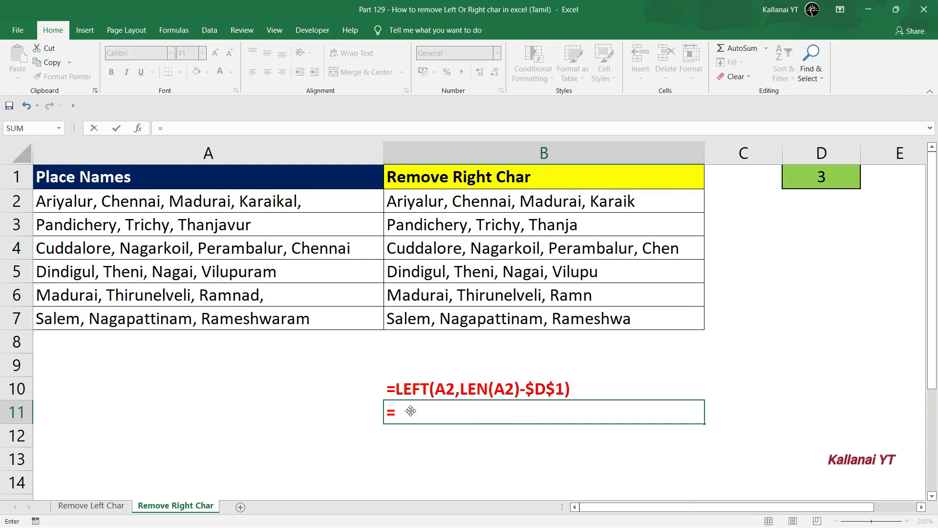
{"action": "type", "text": "fomr"}
{"action": "key", "text": "BackSpace"}
{"action": "key", "text": "BackSpace"}
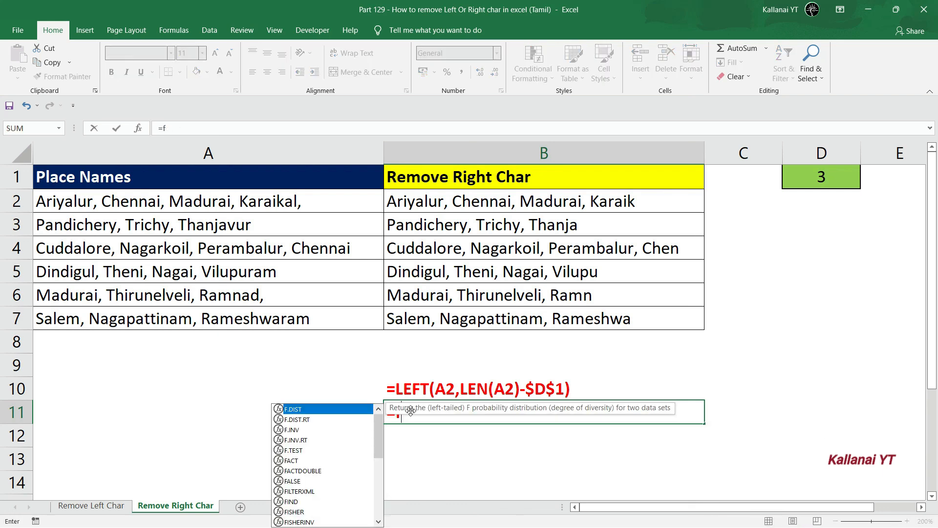
{"action": "type", "text": "ormu"}
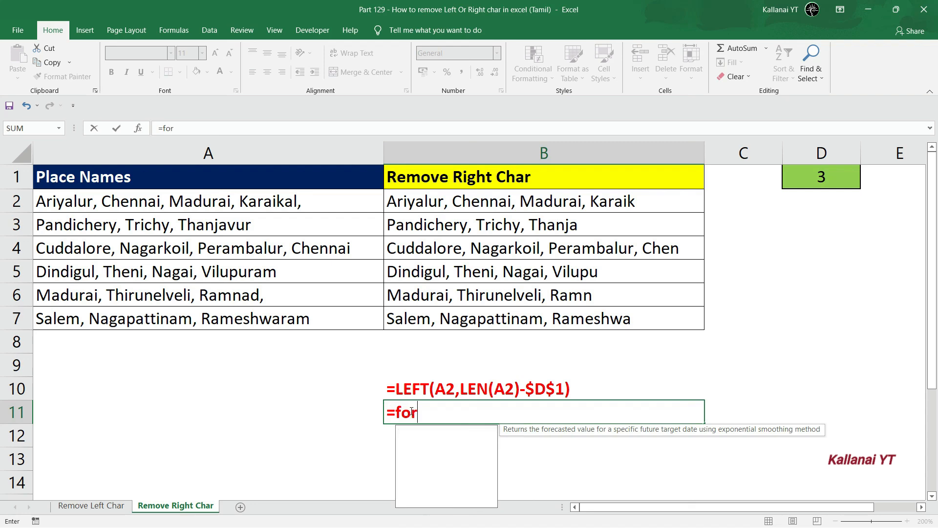
{"action": "key", "text": "Tab"}
{"action": "key", "text": "Up"}
{"action": "key", "text": "Up"}
{"action": "key", "text": "Up"}
{"action": "key", "text": "Up"}
{"action": "key", "text": "Up"}
{"action": "key", "text": "Up"}
{"action": "key", "text": "Up"}
{"action": "key", "text": "Up"}
{"action": "key", "text": "Up"}
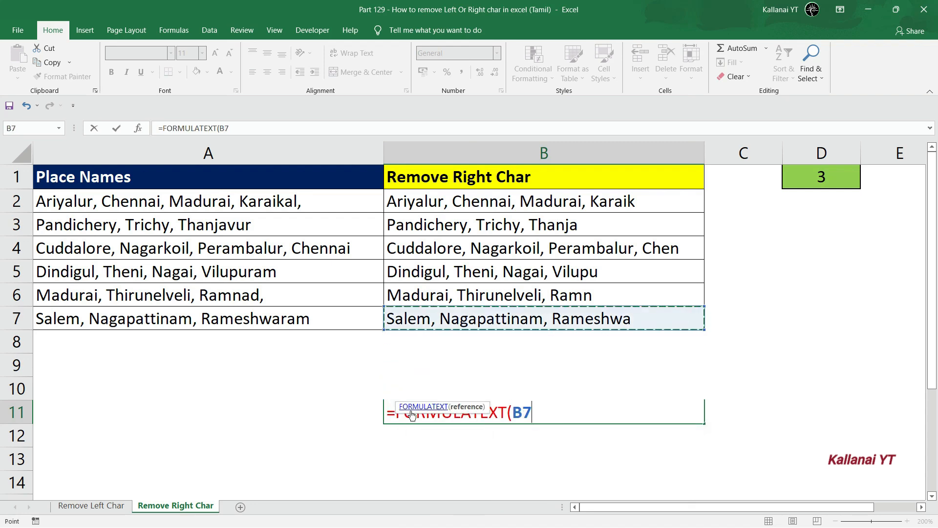
{"action": "key", "text": "Return"}
Copy B11 and paste it over itself as values only to keep the MID formula as static text.
{"action": "key", "text": "Up"}
{"action": "key", "text": "ctrl+c"}
{"action": "key", "text": "alt+e"}
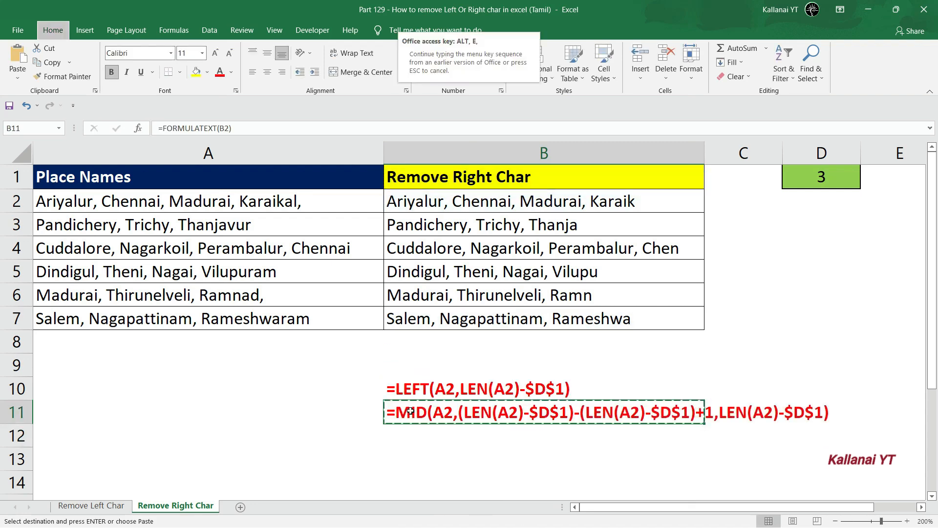
{"action": "key", "text": "s"}
{"action": "key", "text": "v"}
{"action": "key", "text": "Return"}
{"action": "key", "text": "Up"}
{"action": "key", "text": "Up"}
{"action": "key", "text": "Up"}
{"action": "key", "text": "Up"}
{"action": "key", "text": "Up"}
{"action": "key", "text": "Up"}
{"action": "key", "text": "Up"}
{"action": "key", "text": "Up"}
{"action": "key", "text": "Up"}
{"action": "key", "text": "Up"}
{"action": "key", "text": "Escape"}
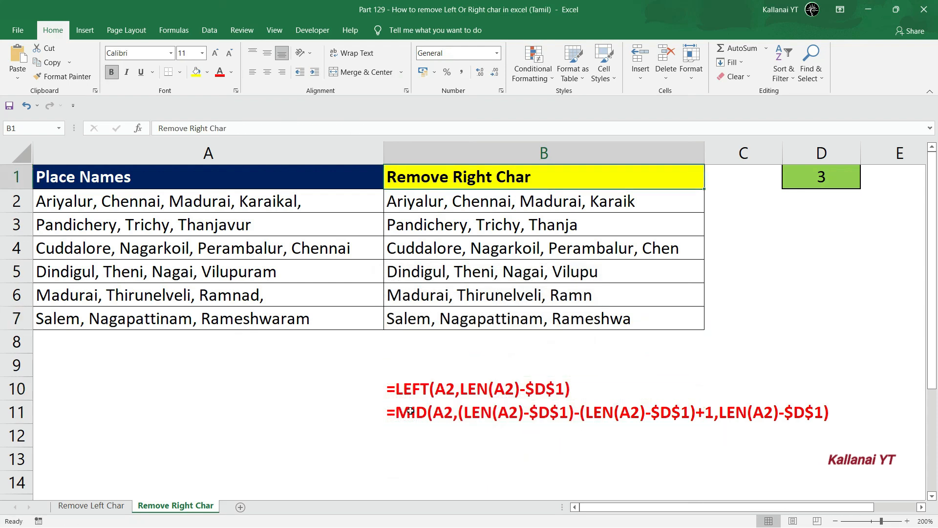
{"action": "key", "text": "Down"}
{"action": "key", "text": "Down"}
{"action": "key", "text": "Up"}
{"action": "key", "text": "Up"}
{"action": "key", "text": "Left"}
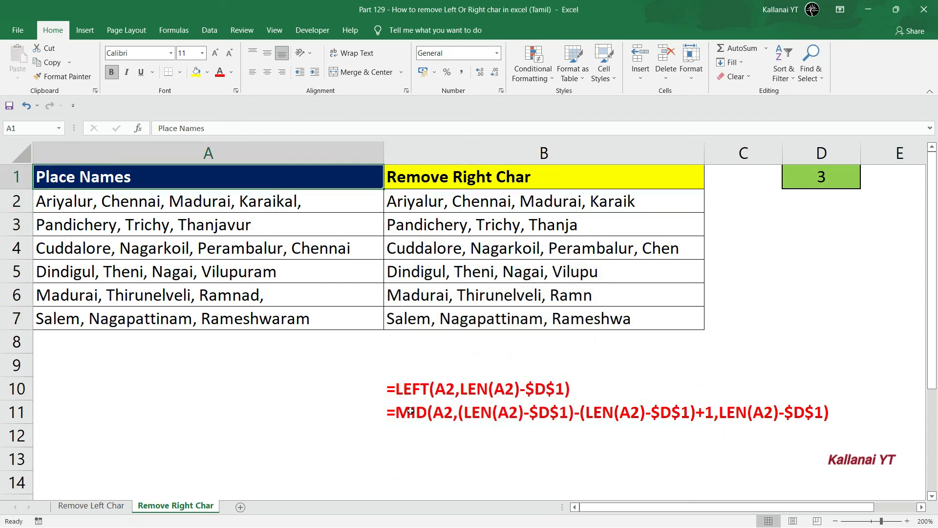
{"action": "key", "text": "Right"}
{"action": "key", "text": "Left"}
{"action": "key", "text": "Down"}
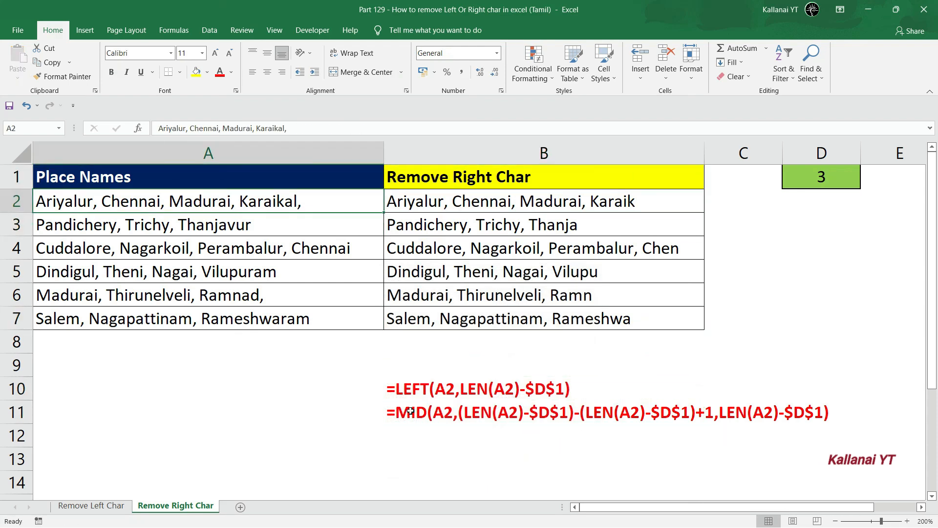
{"action": "left_click", "coordinate": [274, 379]}
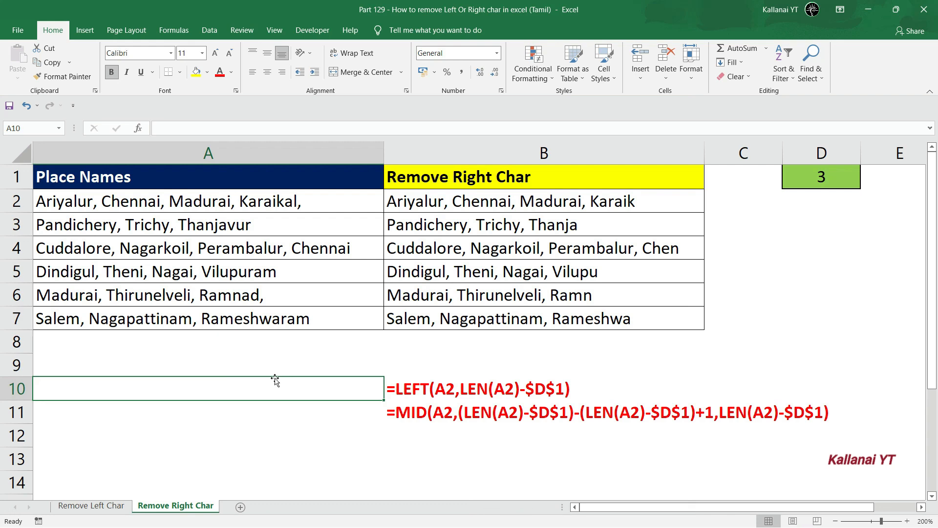
{"action": "left_click", "coordinate": [524, 363]}
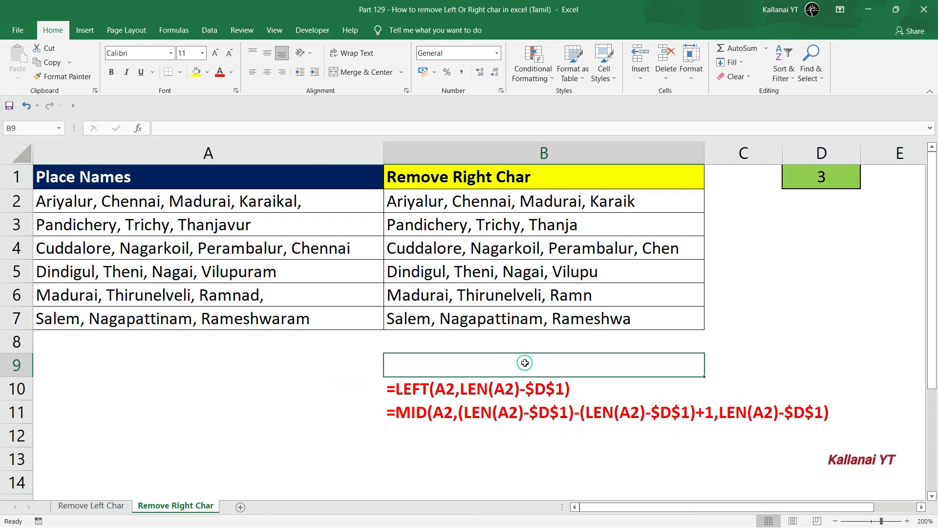
{"action": "left_click", "coordinate": [291, 369]}
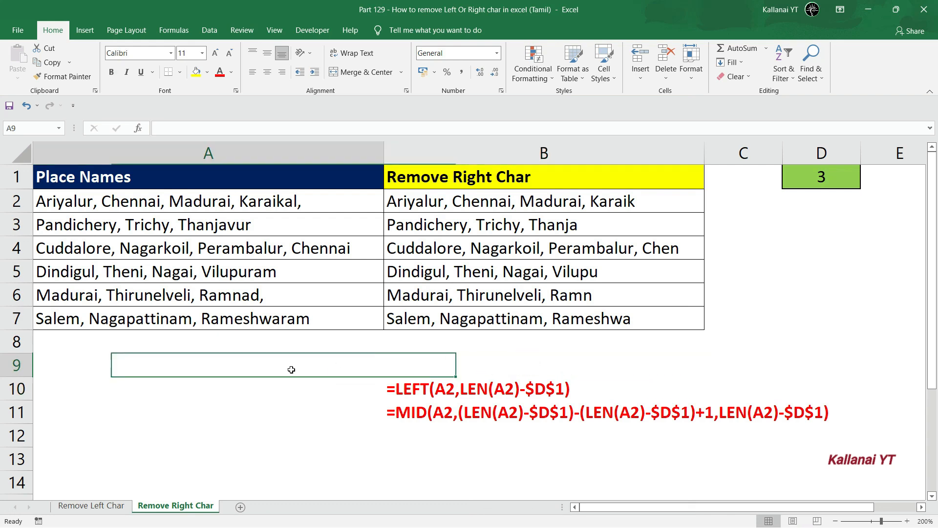
{"action": "left_click", "coordinate": [286, 407]}
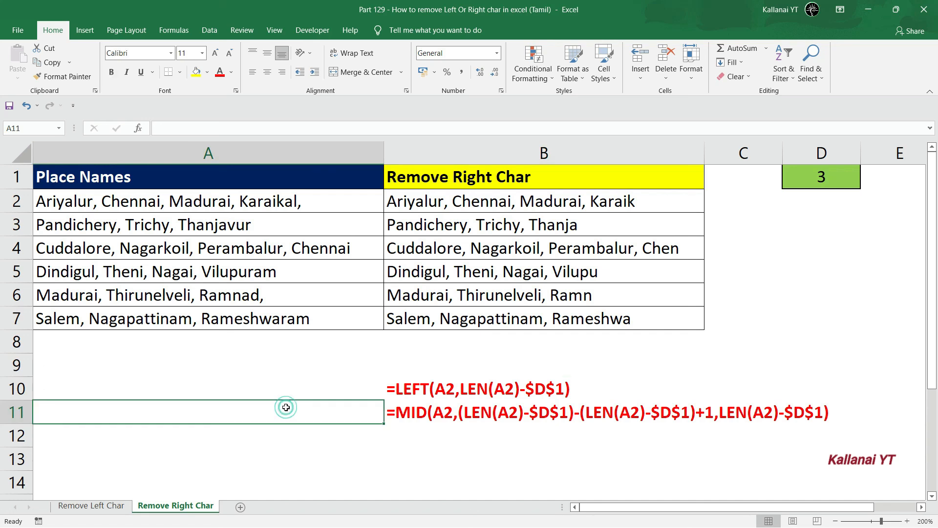
{"action": "left_click", "coordinate": [306, 359]}
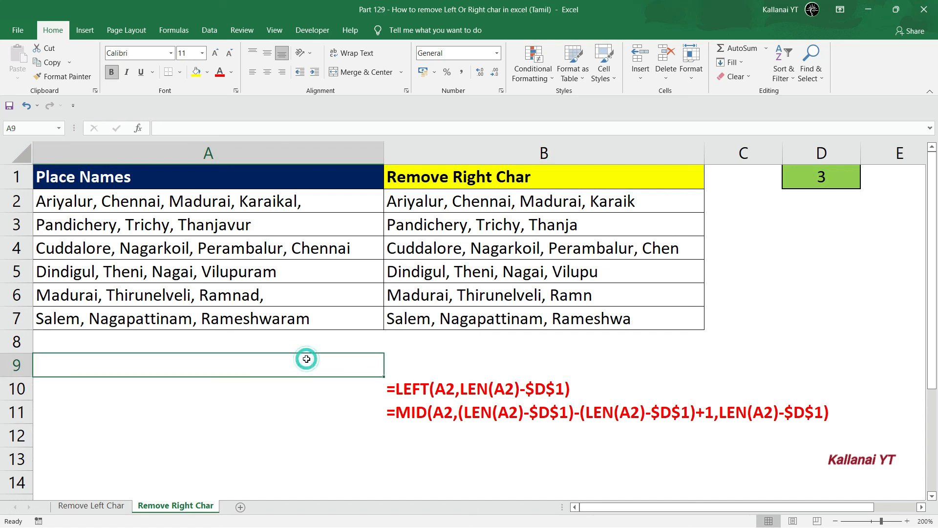
{"action": "left_click", "coordinate": [415, 341]}
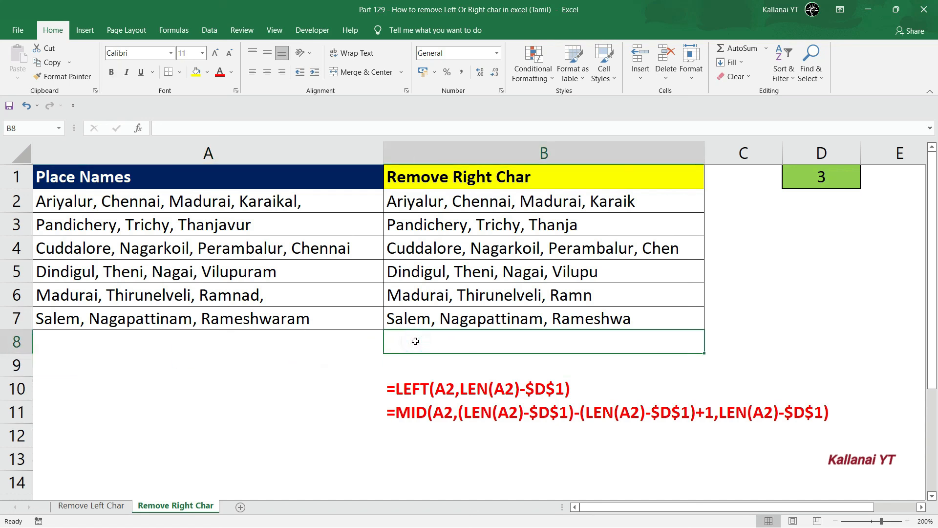